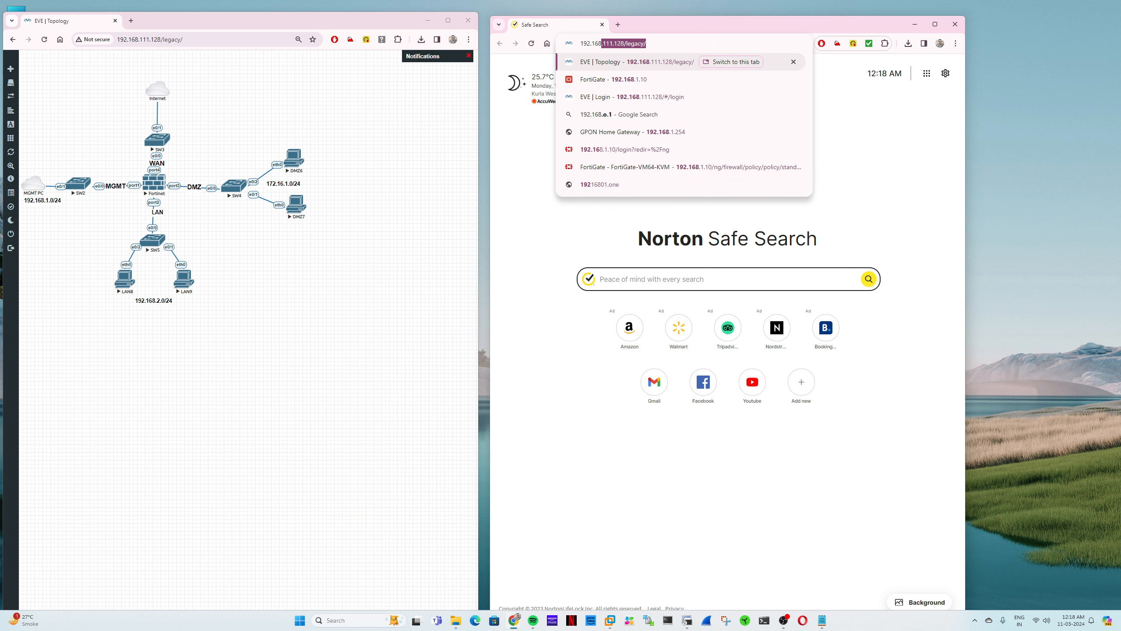
Open the FortiGate web interface at 192.168.1.10 and view its network interfaces.
{"action": "type", "text": "168.1.10"}
{"action": "key", "text": "Return"}
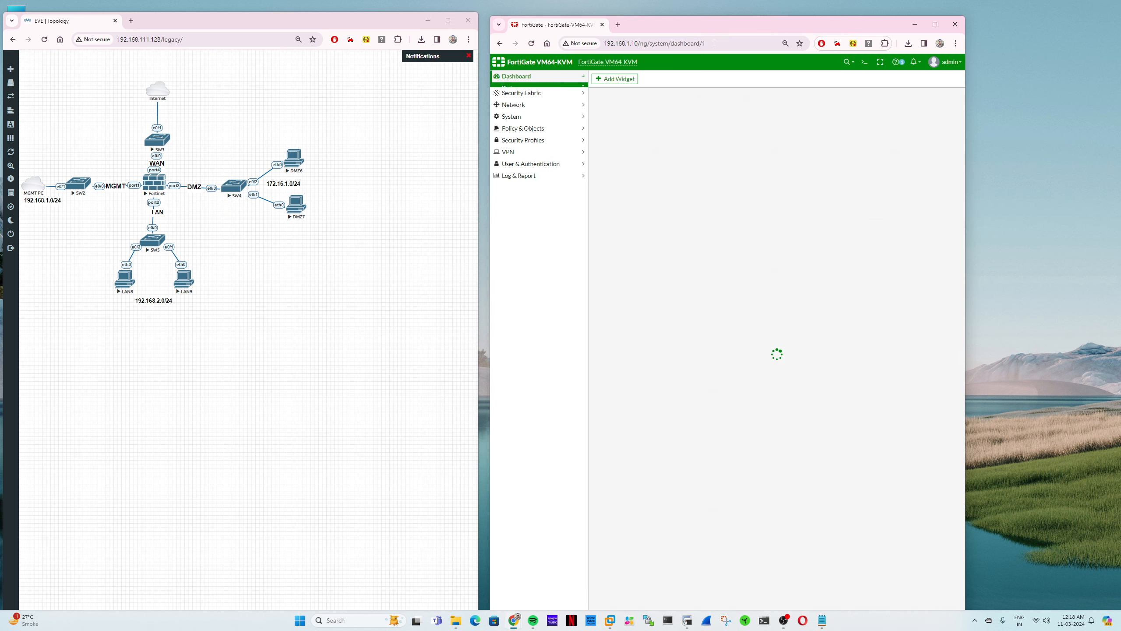
{"action": "left_click", "coordinate": [517, 237]}
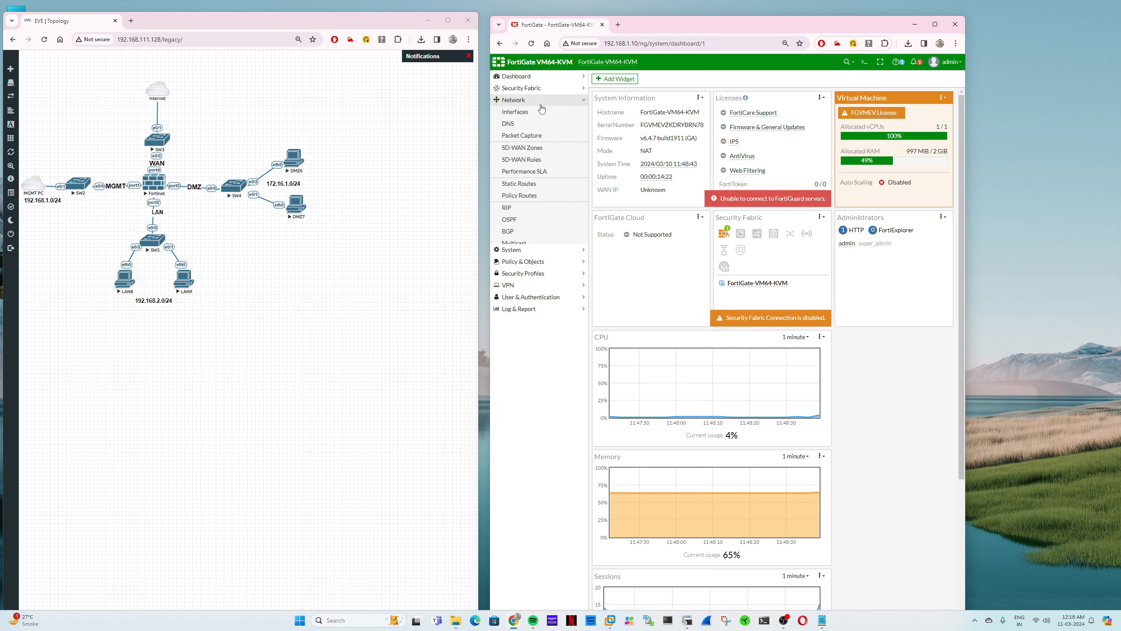
{"action": "left_click", "coordinate": [539, 104]}
{"action": "left_click", "coordinate": [539, 104]}
{"action": "left_click", "coordinate": [537, 110]}
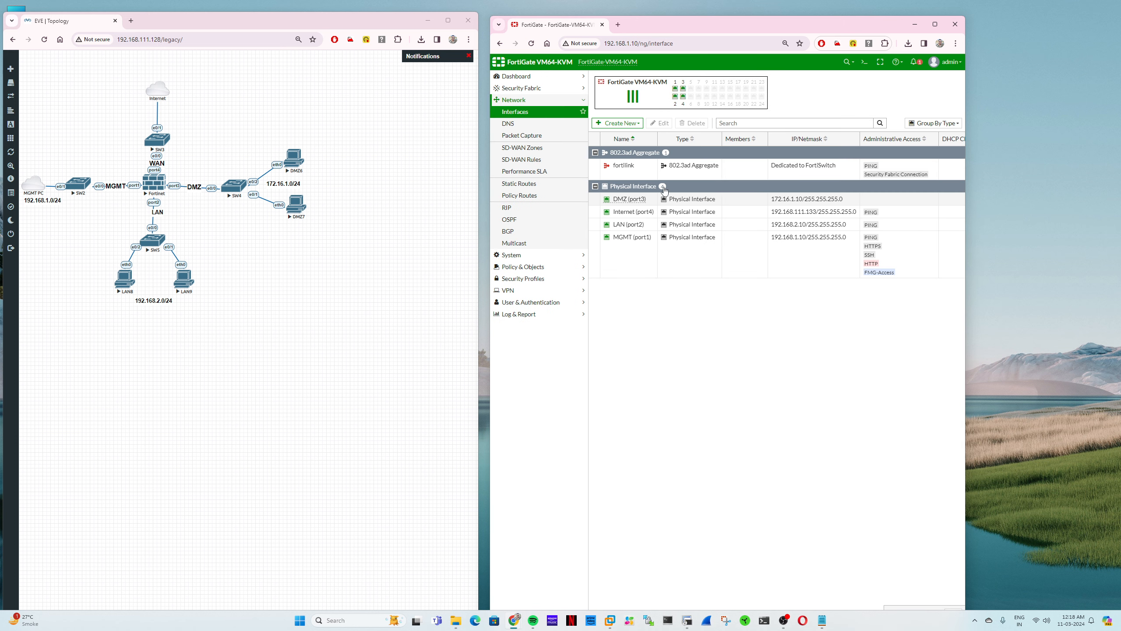
{"action": "mouse_move", "coordinate": [632, 239]}
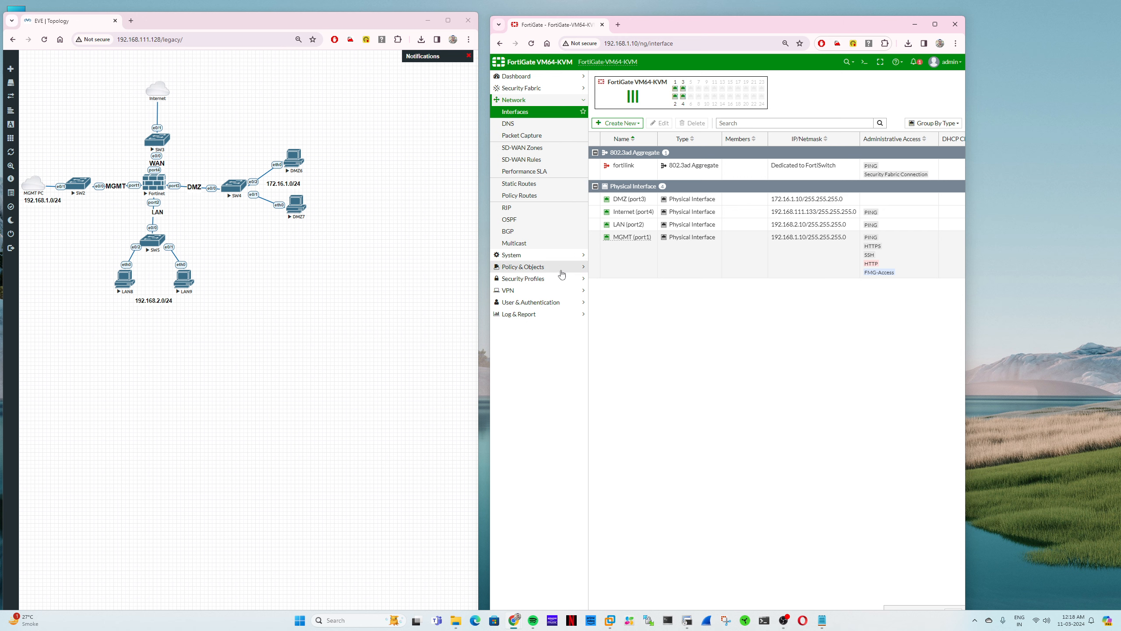
Open the FortiGate's firewall policy list.
{"action": "left_click", "coordinate": [522, 266]}
{"action": "left_click", "coordinate": [533, 135]}
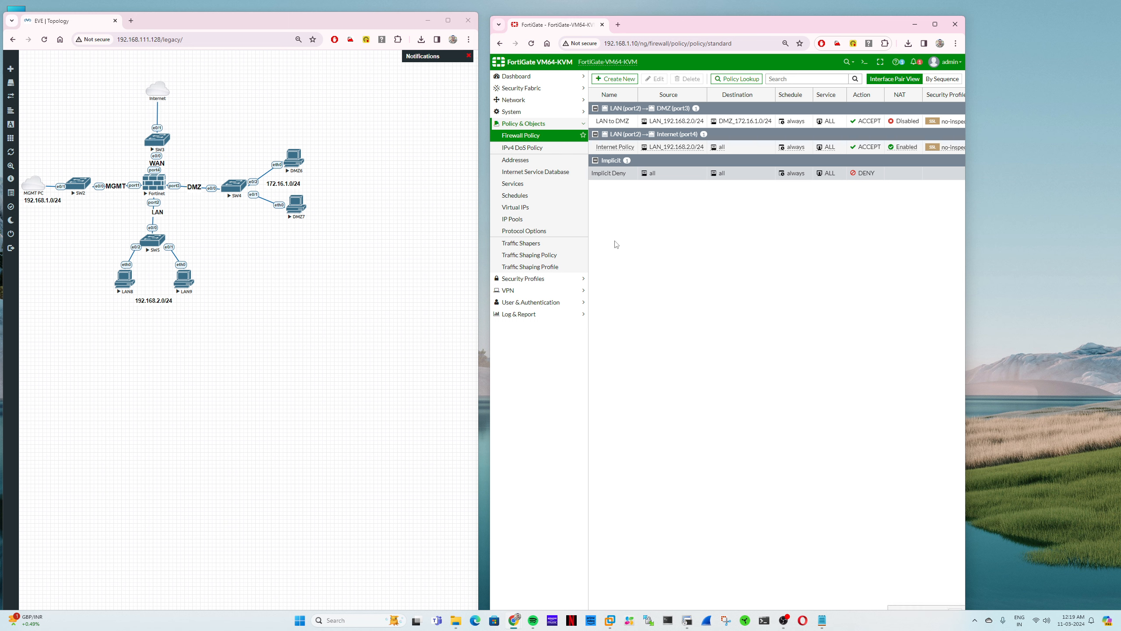
Open the DMZ6 host's console, ping 192.168.2.1 and interrupt the ping.
{"action": "left_click", "coordinate": [298, 207]}
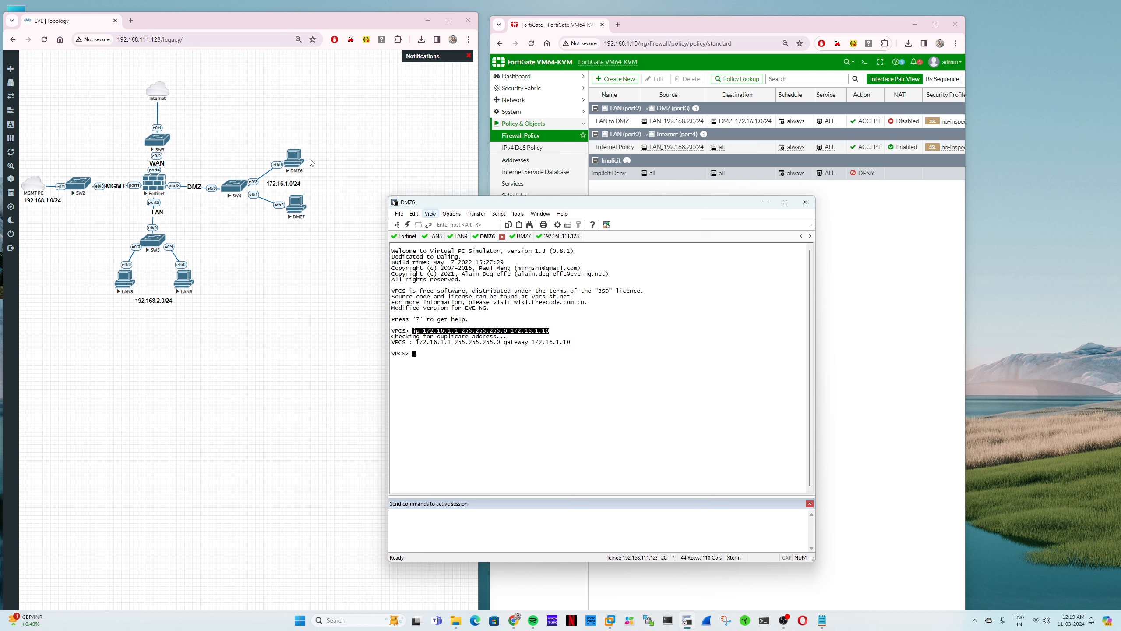
{"action": "left_click", "coordinate": [511, 392]}
{"action": "type", "text": "p"}
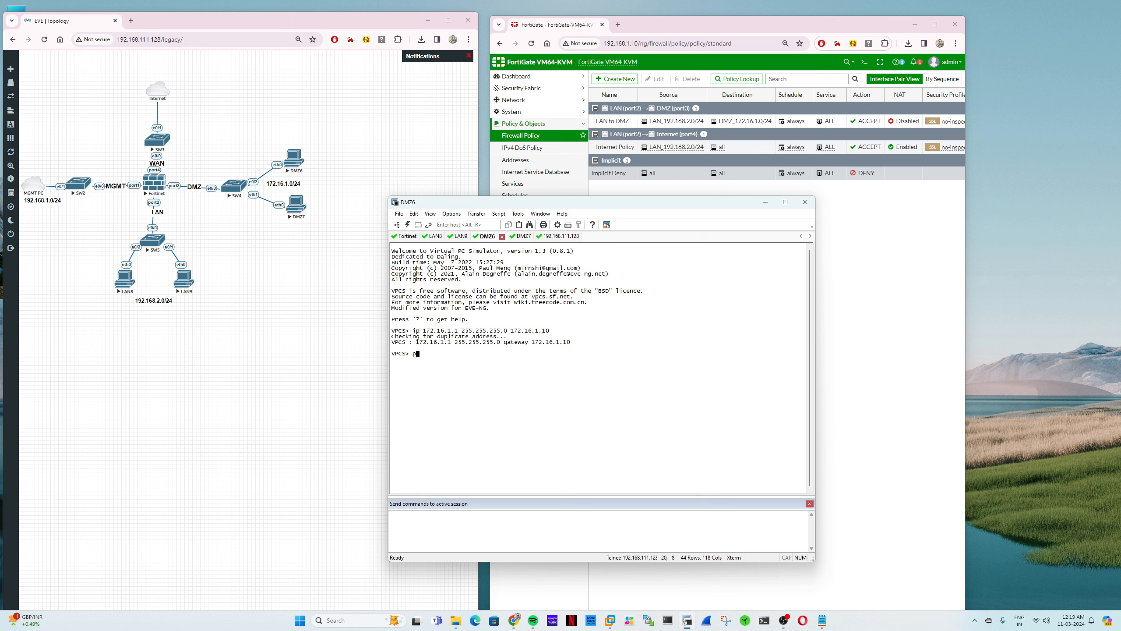
{"action": "type", "text": "ing 192.168.2.1"}
{"action": "key", "text": "Return"}
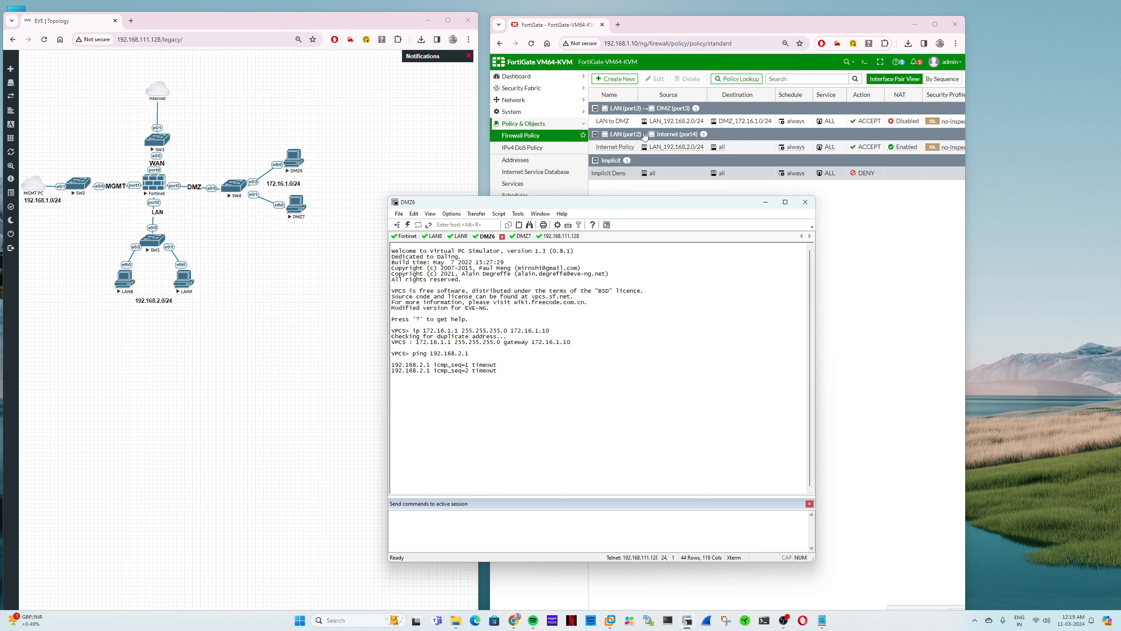
{"action": "mouse_move", "coordinate": [689, 127]}
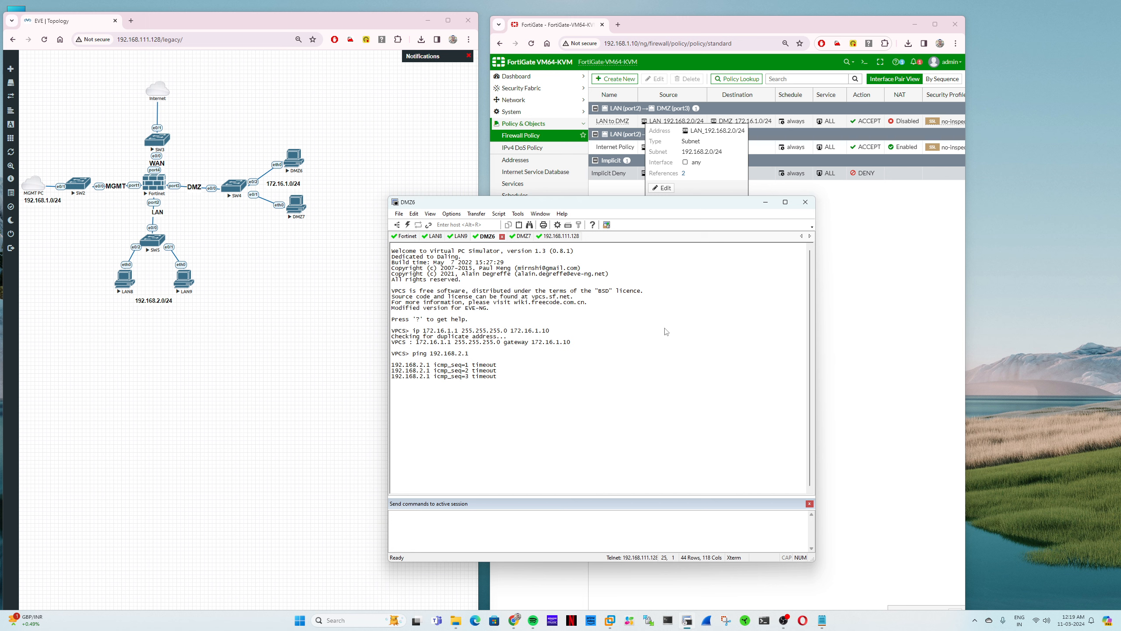
{"action": "key", "text": "ctrl+z"}
{"action": "key", "text": "ctrl+x"}
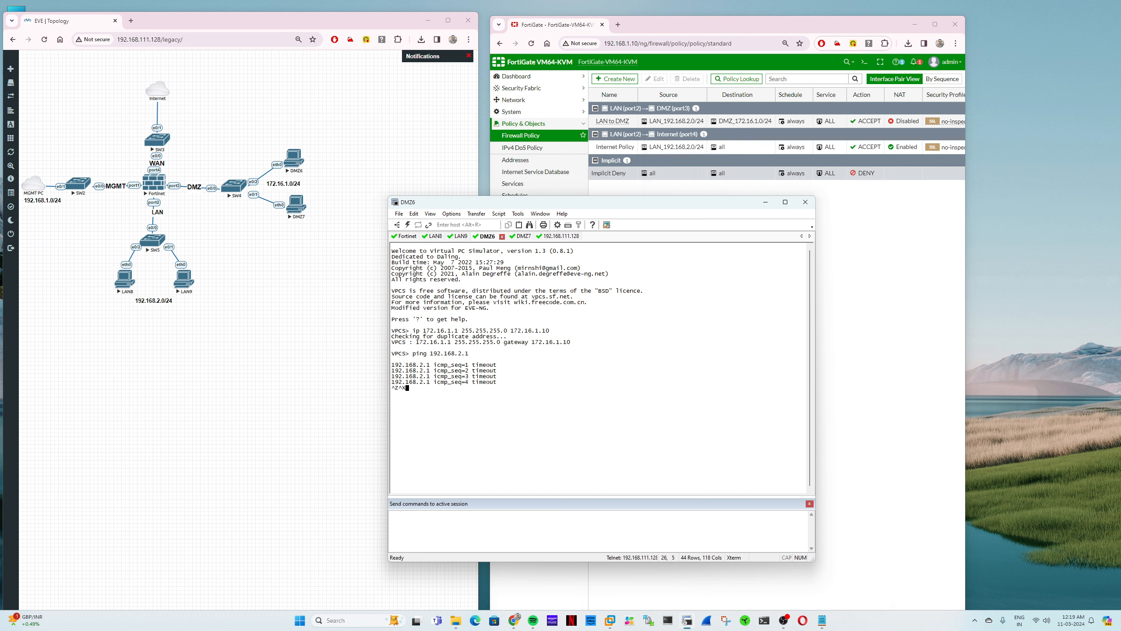
{"action": "key", "text": "ctrl+c"}
Repeat the ping to 192.168.2.1 from DMZ6, stop it, and ping 8.8.8.8.
{"action": "key", "text": "Up"}
{"action": "key", "text": "Return"}
{"action": "key", "text": "Up"}
{"action": "key", "text": "ctrl+z"}
{"action": "key", "text": "ctrl+x"}
{"action": "key", "text": "ctrl+c"}
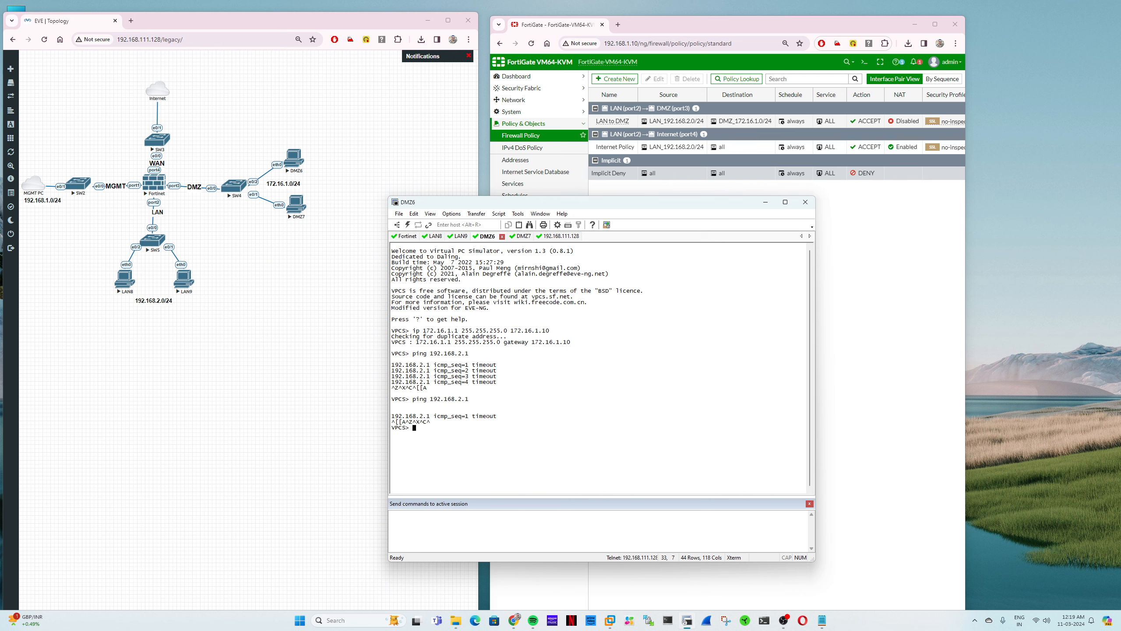
{"action": "type", "text": "ping 8.8.8.8"}
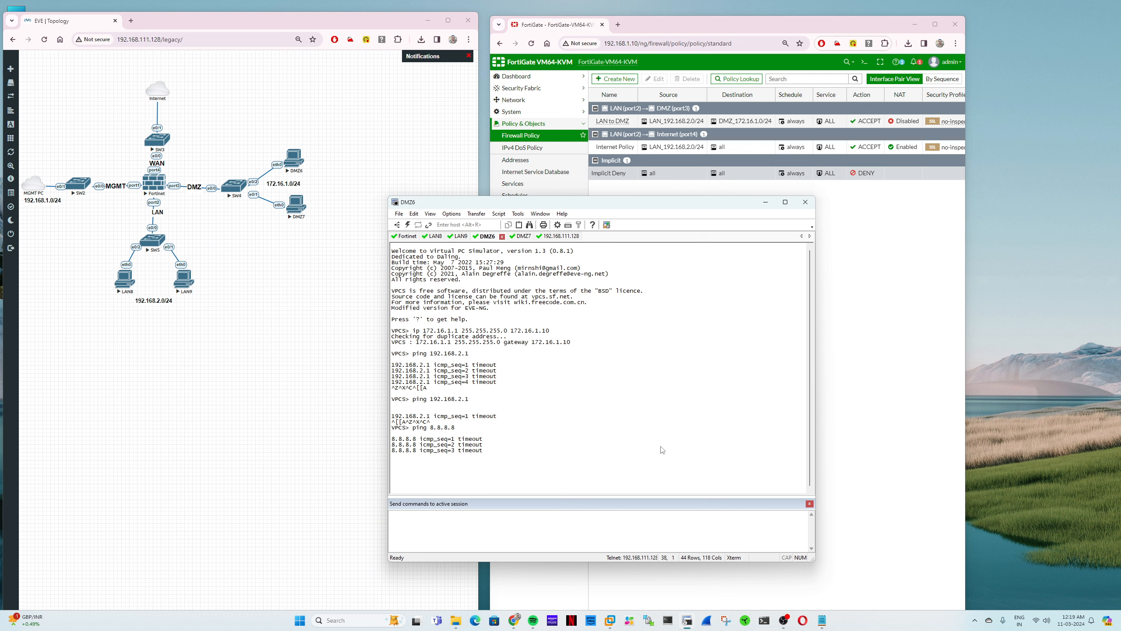
Ping the DMZ host 172.16.1.1 from the LAN8 console and stop the ping.
{"action": "left_click", "coordinate": [437, 237]}
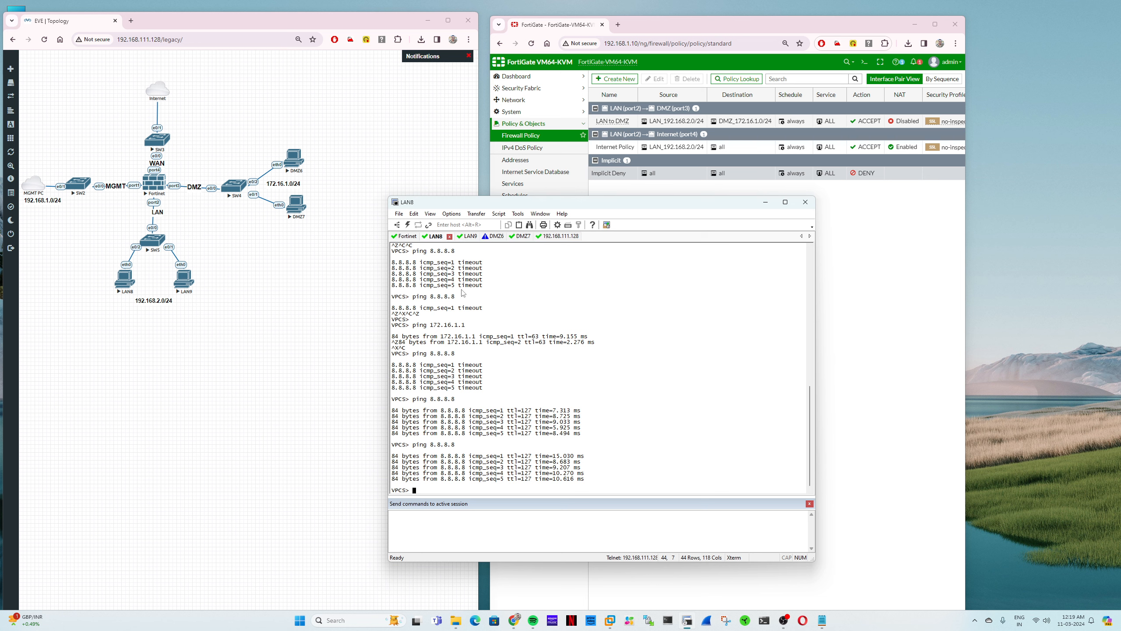
{"action": "type", "text": "ping 172.16.1.1"}
{"action": "key", "text": "Return"}
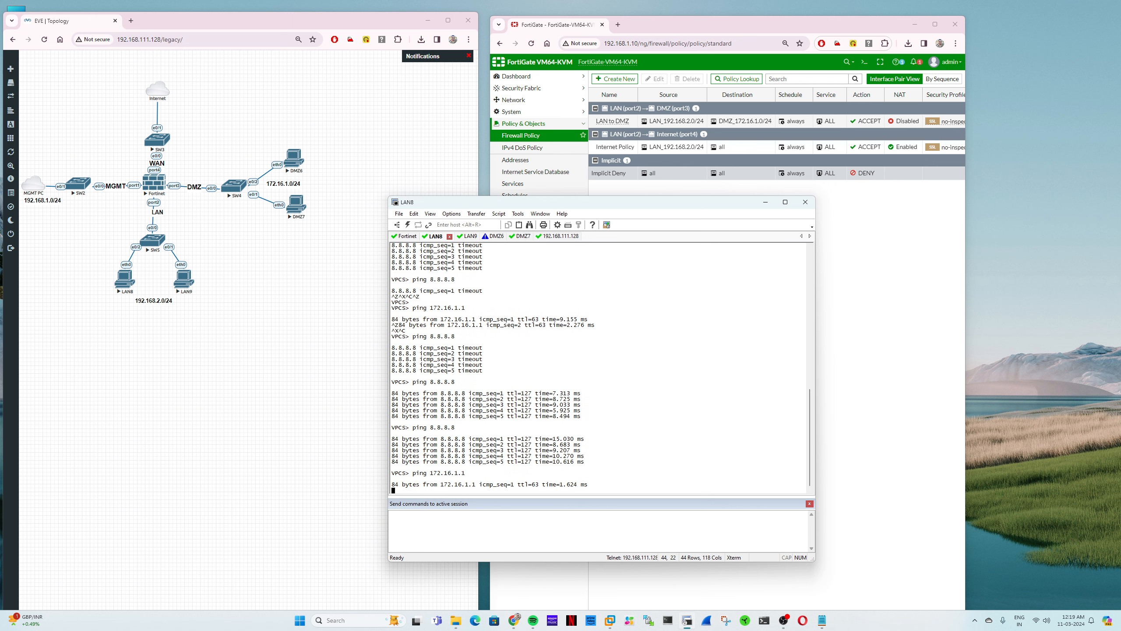
{"action": "key", "text": "ctrl+z"}
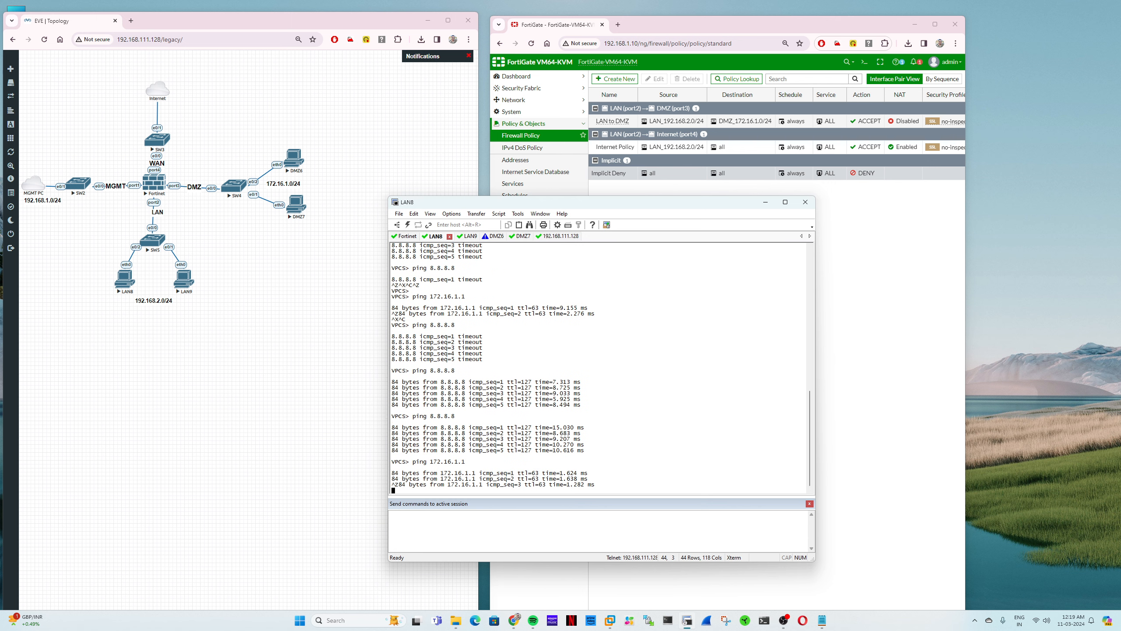
{"action": "key", "text": "ctrl+c"}
{"action": "key", "text": "ctrl+x"}
{"action": "key", "text": "Return"}
Examine the LAN to DMZ firewall policy's settings and its available incoming interfaces, and leave it without saving.
{"action": "left_click", "coordinate": [856, 205]}
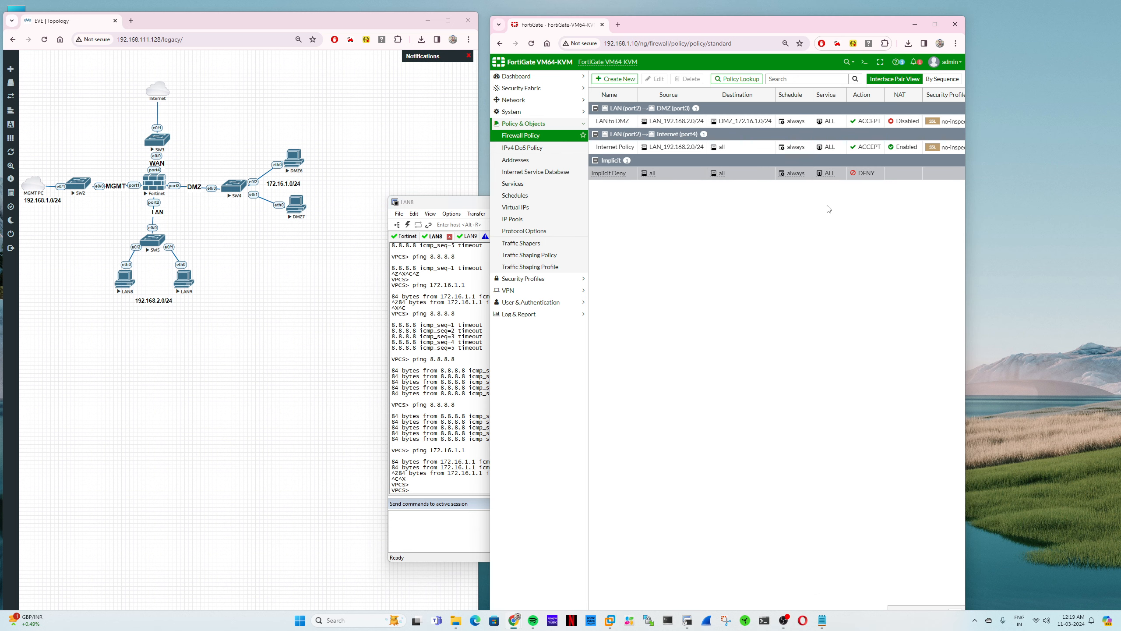
{"action": "double_click", "coordinate": [615, 124]}
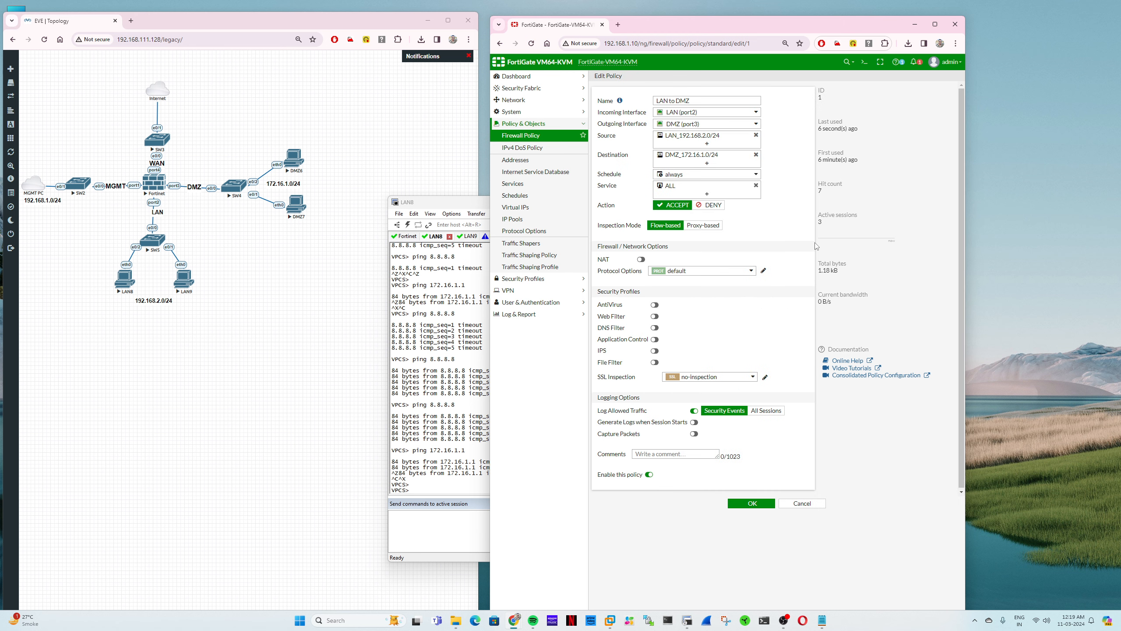
{"action": "left_click", "coordinate": [704, 113]}
{"action": "left_click", "coordinate": [704, 113]}
{"action": "left_click", "coordinate": [704, 125]}
{"action": "left_click", "coordinate": [709, 114]}
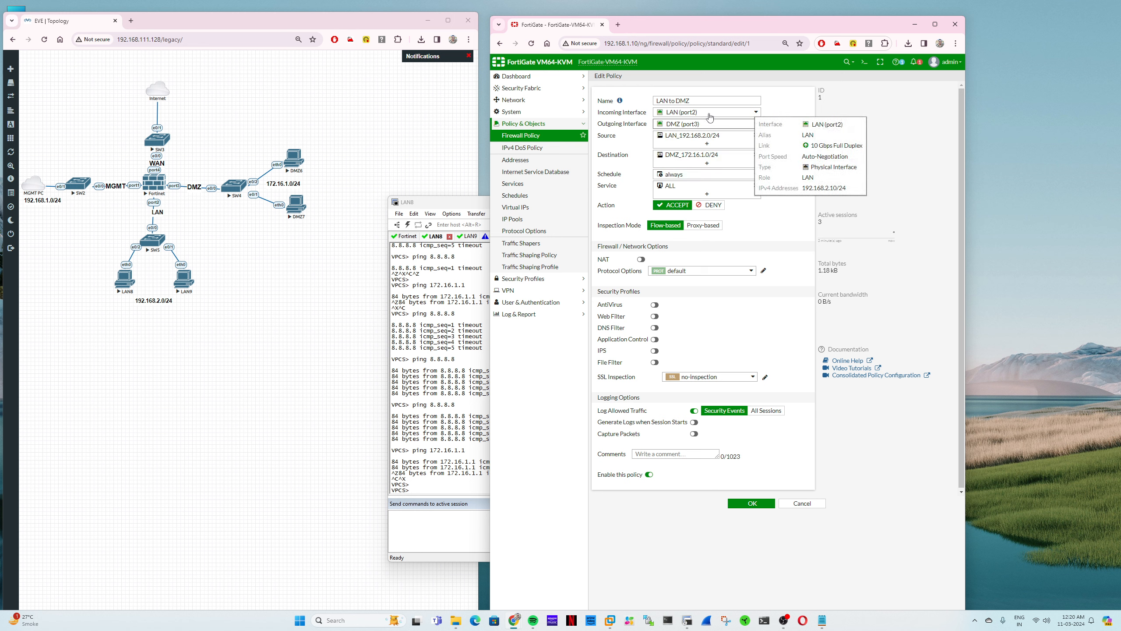
{"action": "left_click", "coordinate": [709, 114]}
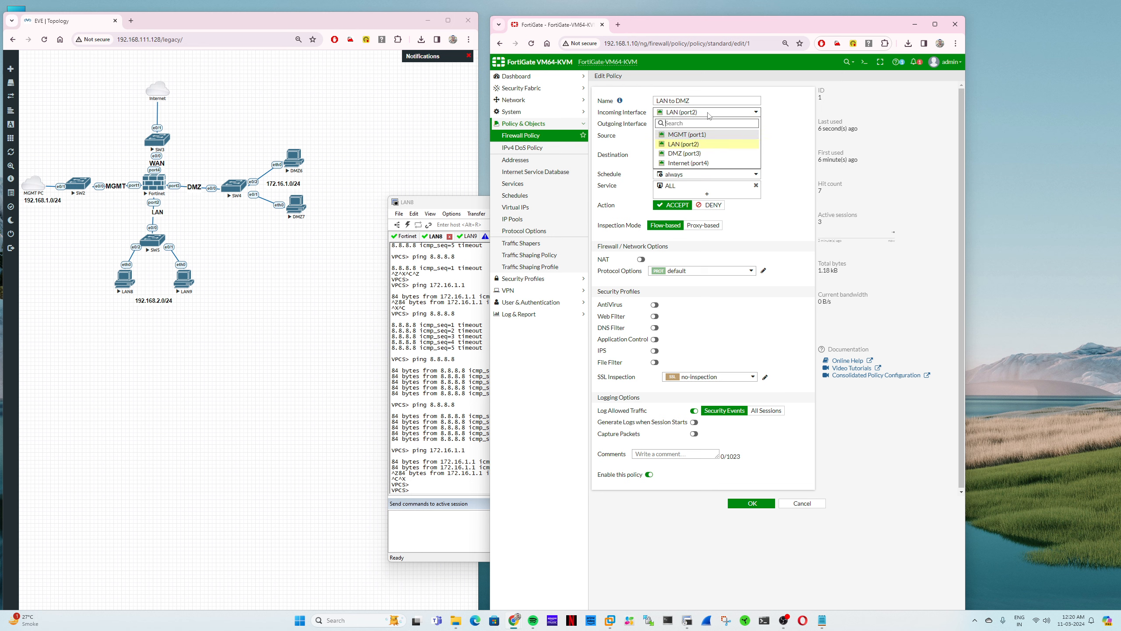
{"action": "left_click", "coordinate": [708, 115]}
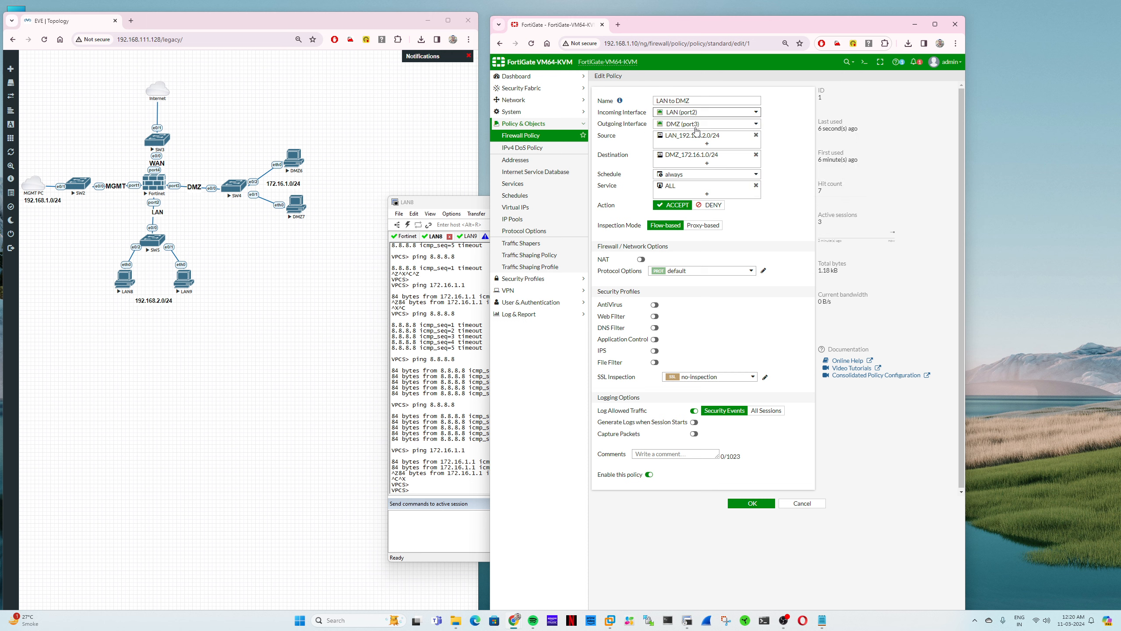
{"action": "left_click", "coordinate": [695, 115]}
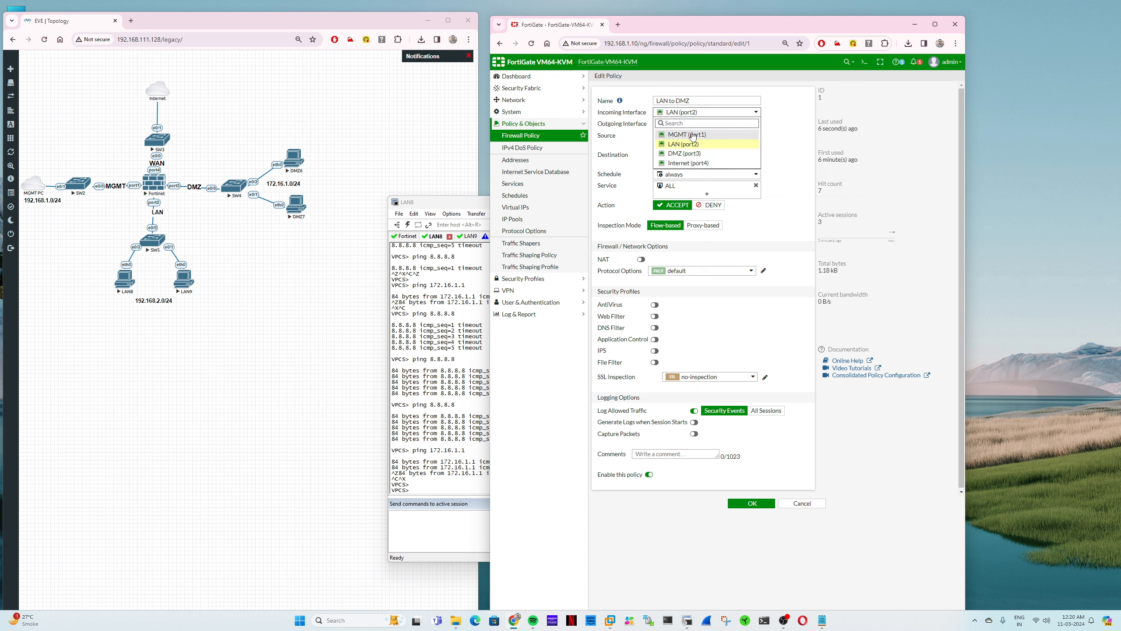
{"action": "left_click", "coordinate": [780, 149]}
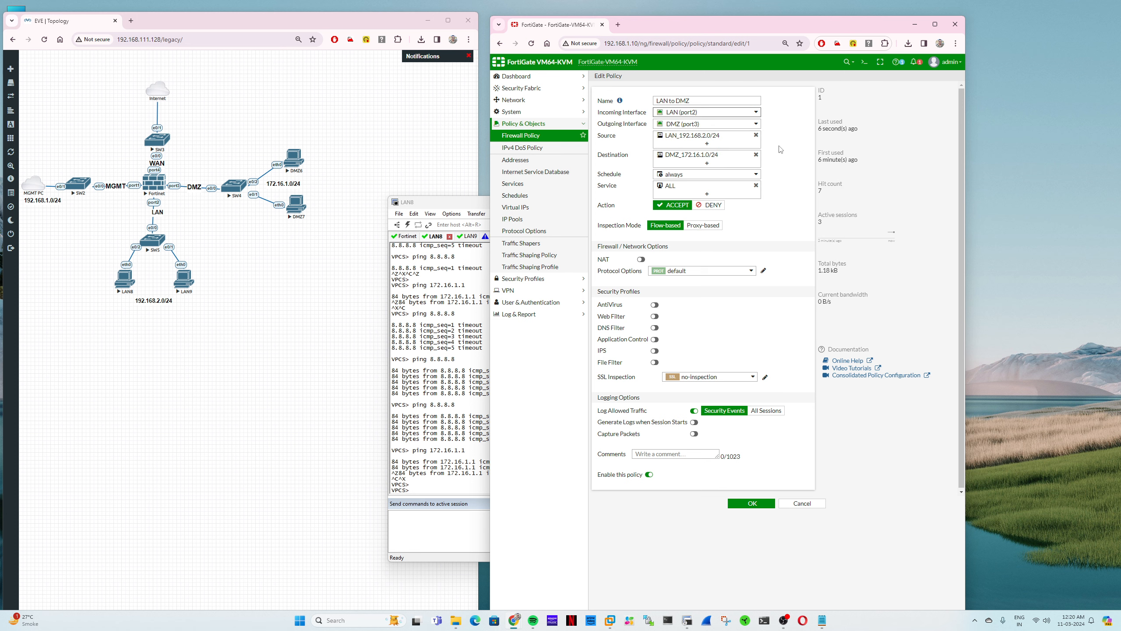
{"action": "left_click", "coordinate": [801, 503]}
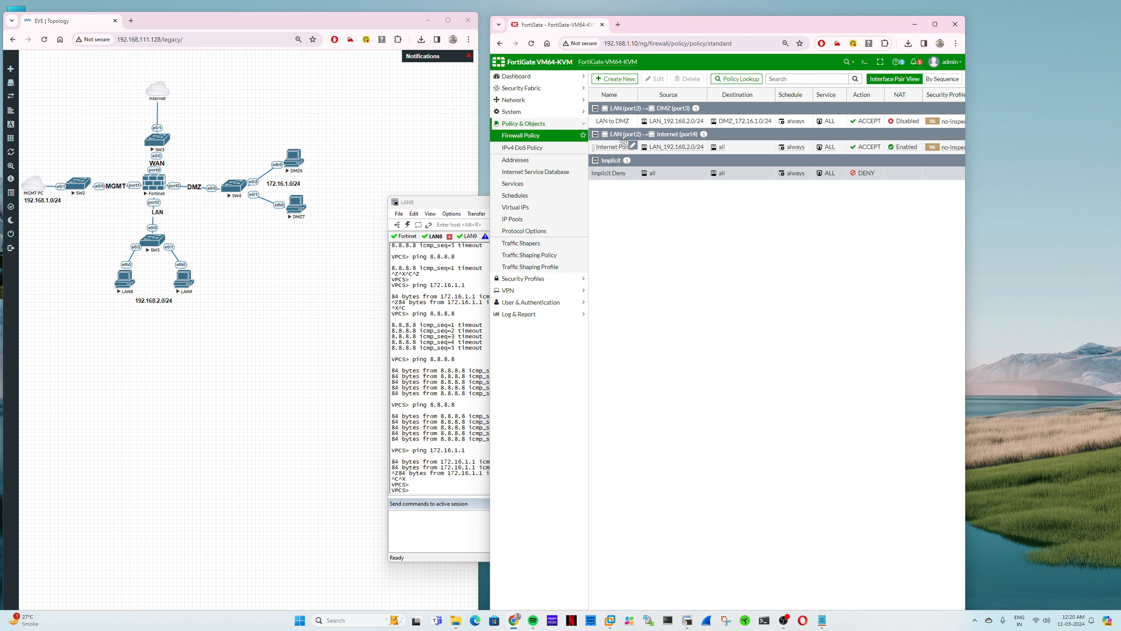
Start a new firewall policy named DMZ to Internet with incoming interface DMZ (port3) and outgoing interface Internet (port4).
{"action": "left_click", "coordinate": [618, 79]}
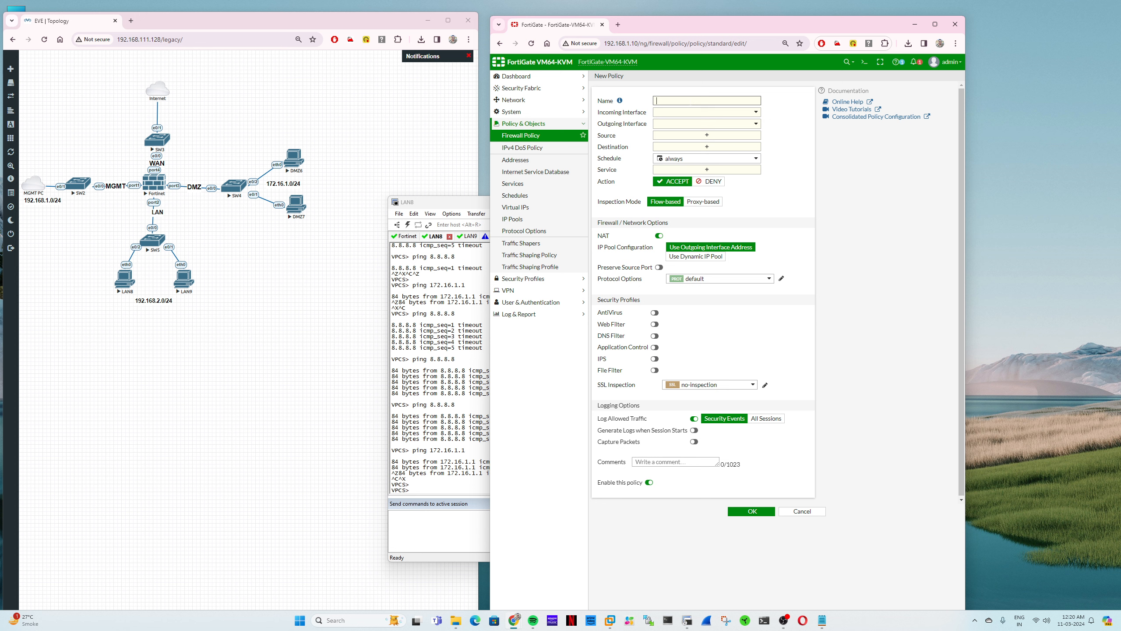
{"action": "type", "text": "DMZ"}
{"action": "type", "text": " to Inter"}
{"action": "type", "text": "fnet"}
{"action": "left_click", "coordinate": [696, 112]}
{"action": "left_click", "coordinate": [682, 153]}
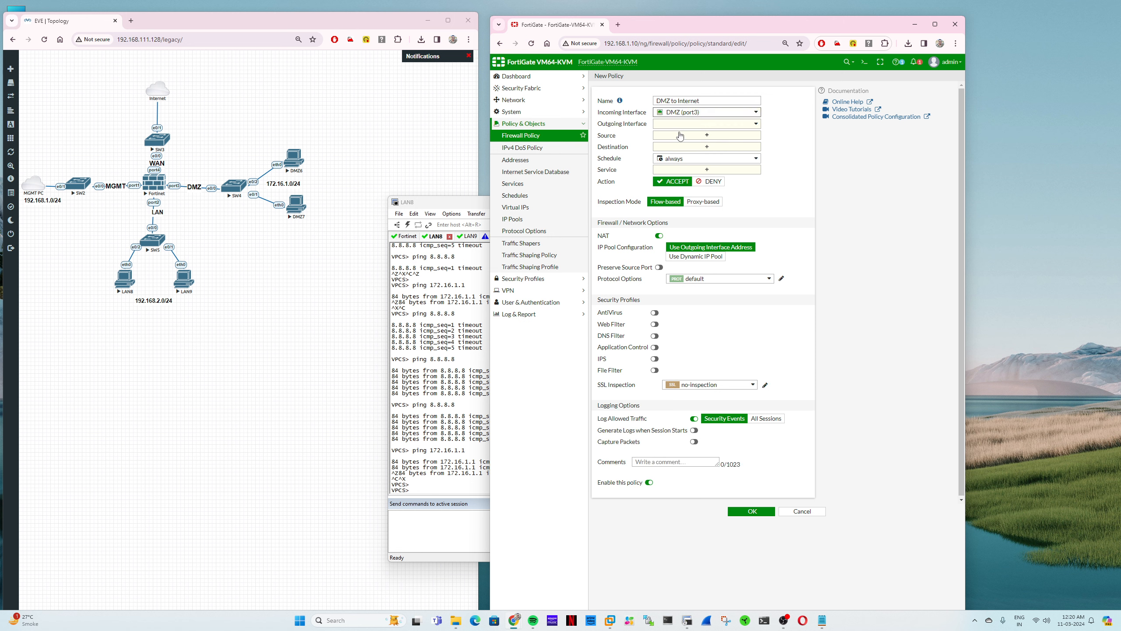
{"action": "left_click", "coordinate": [682, 125]}
{"action": "left_click", "coordinate": [689, 174]}
Set the new policy's source to DMZ_172.16.1.0/24, its destination to all and its service to ALL.
{"action": "left_click", "coordinate": [697, 136]}
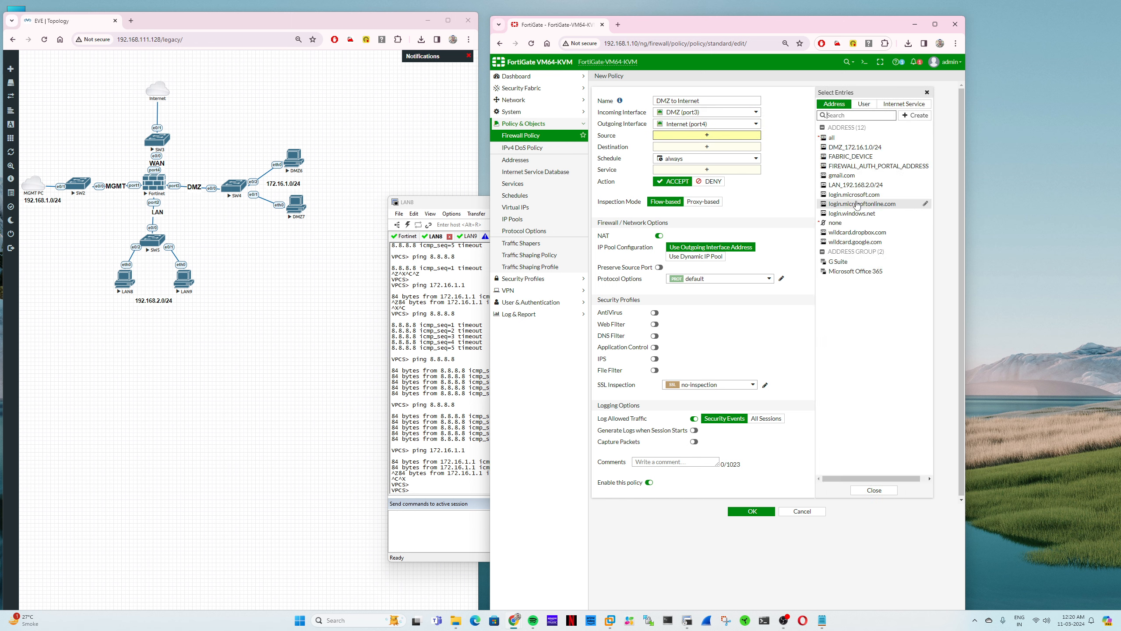
{"action": "left_click", "coordinate": [855, 146]}
{"action": "left_click", "coordinate": [706, 157]}
{"action": "left_click", "coordinate": [832, 137]}
{"action": "left_click", "coordinate": [708, 186]}
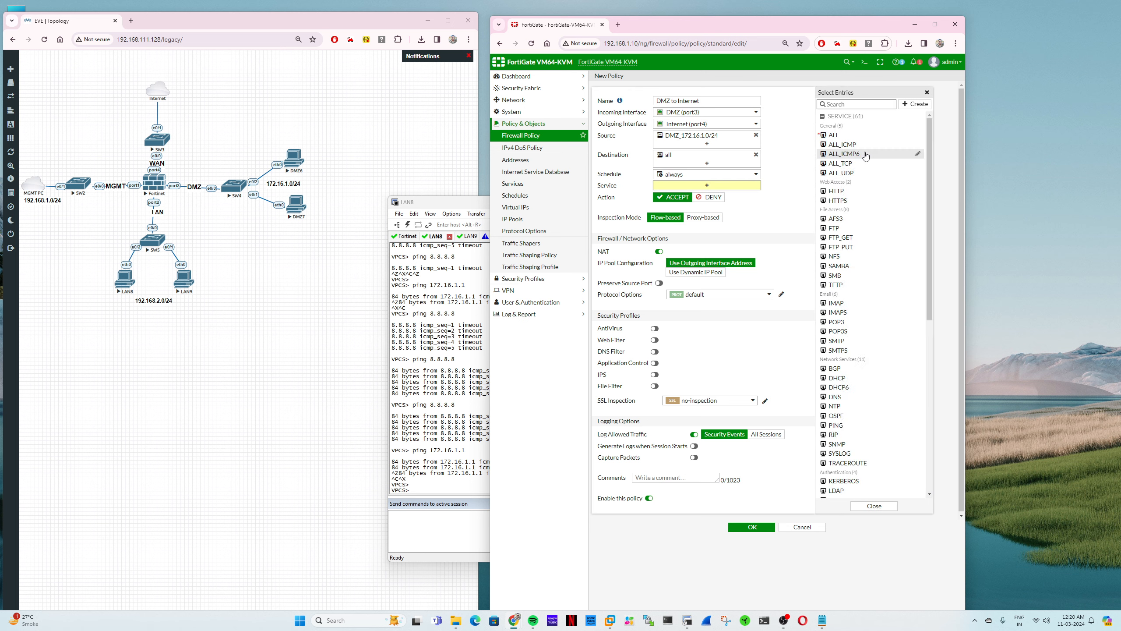
{"action": "left_click", "coordinate": [855, 138]}
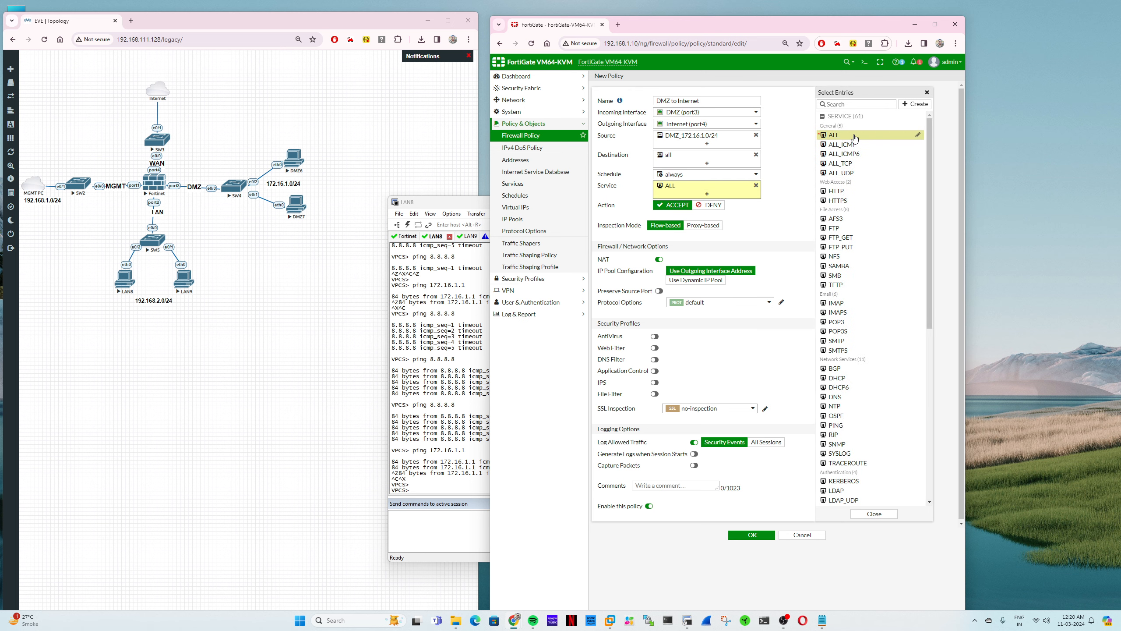
{"action": "left_click", "coordinate": [786, 172]}
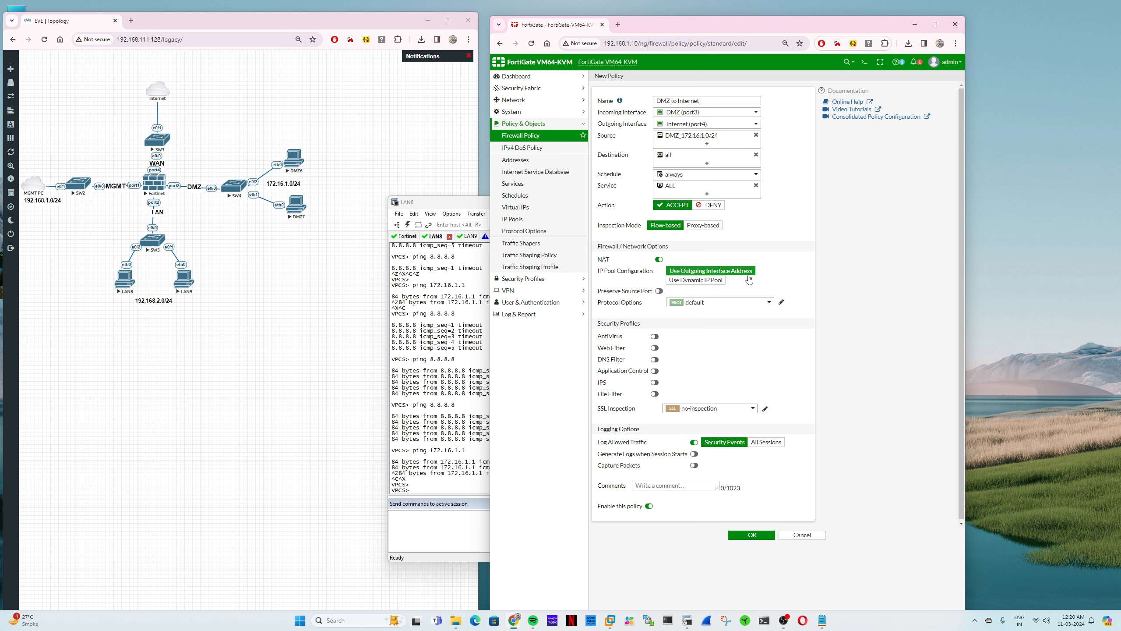
Enter a reference number in the new policy's comments and save the DMZ to Internet policy.
{"action": "left_click", "coordinate": [636, 485]}
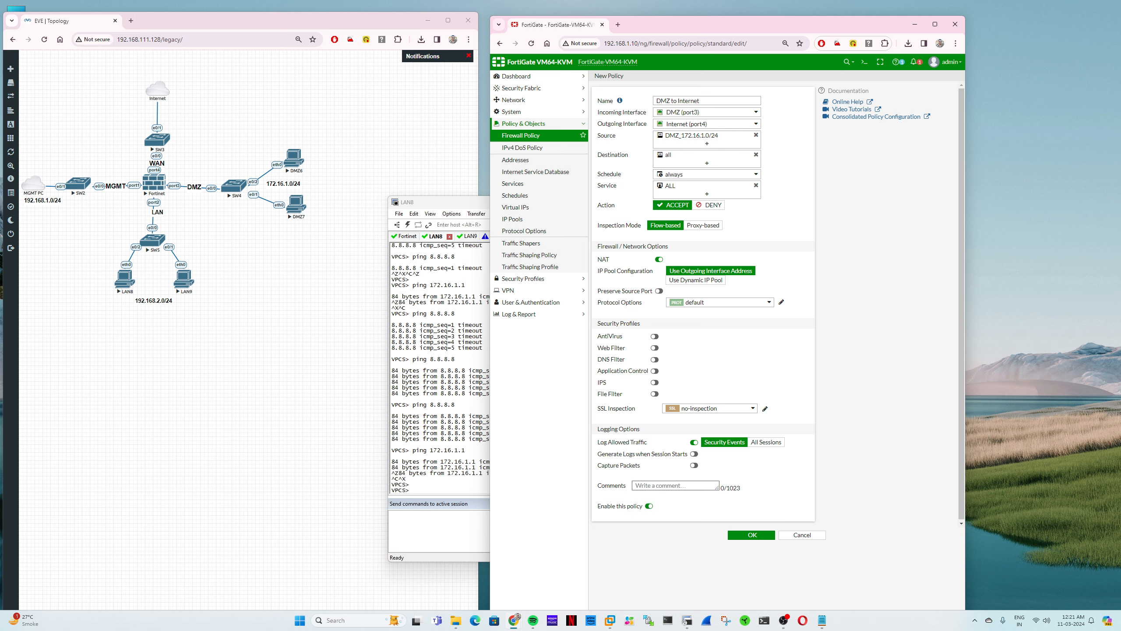
{"action": "type", "text": "C1234"}
{"action": "type", "text": "2024-vhng"}
{"action": "left_click", "coordinate": [751, 535]}
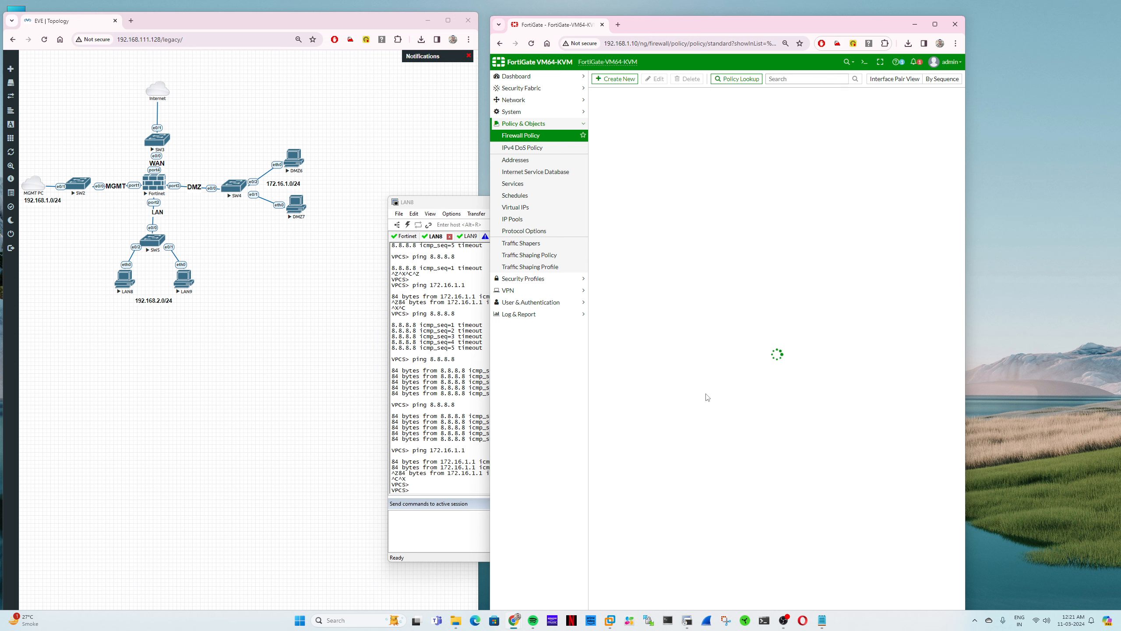
Ping 8.8.8.8 from the DMZ6 console and move the terminal window clear of the firewall policy list.
{"action": "left_click", "coordinate": [461, 388]}
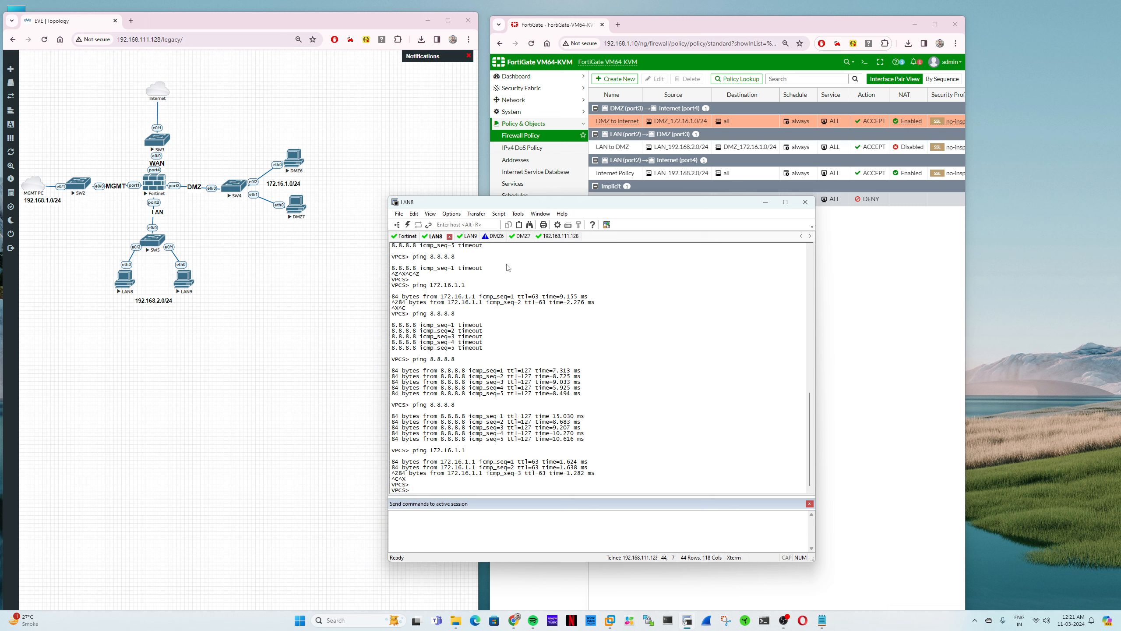
{"action": "left_click", "coordinate": [494, 238]}
{"action": "key", "text": "Up"}
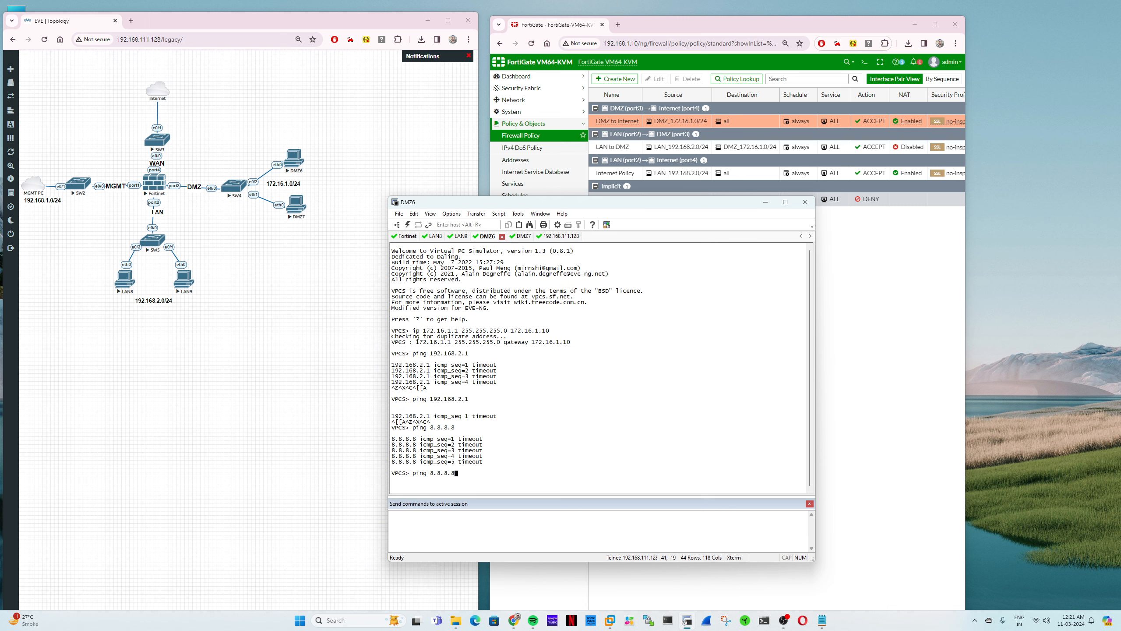
{"action": "key", "text": "Return"}
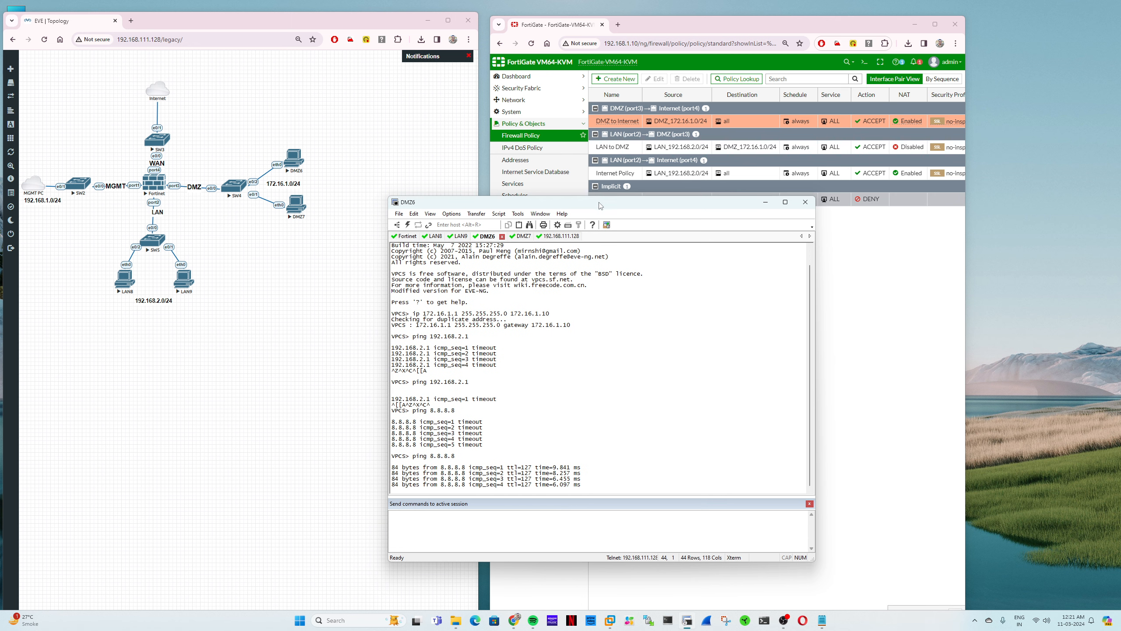
{"action": "left_click_drag", "start_coordinate": [597, 202], "coordinate": [546, 238]}
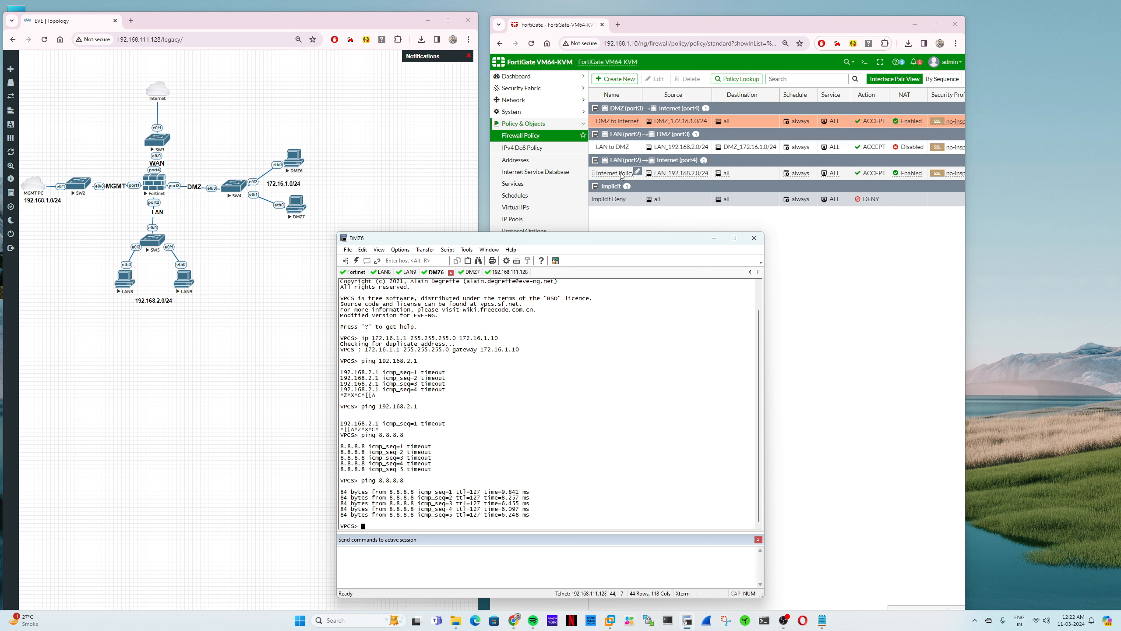
Minimize the terminal, then enable Multiple Interface Policies in the FortiGate's feature visibility settings and apply the change.
{"action": "mouse_move", "coordinate": [677, 174]}
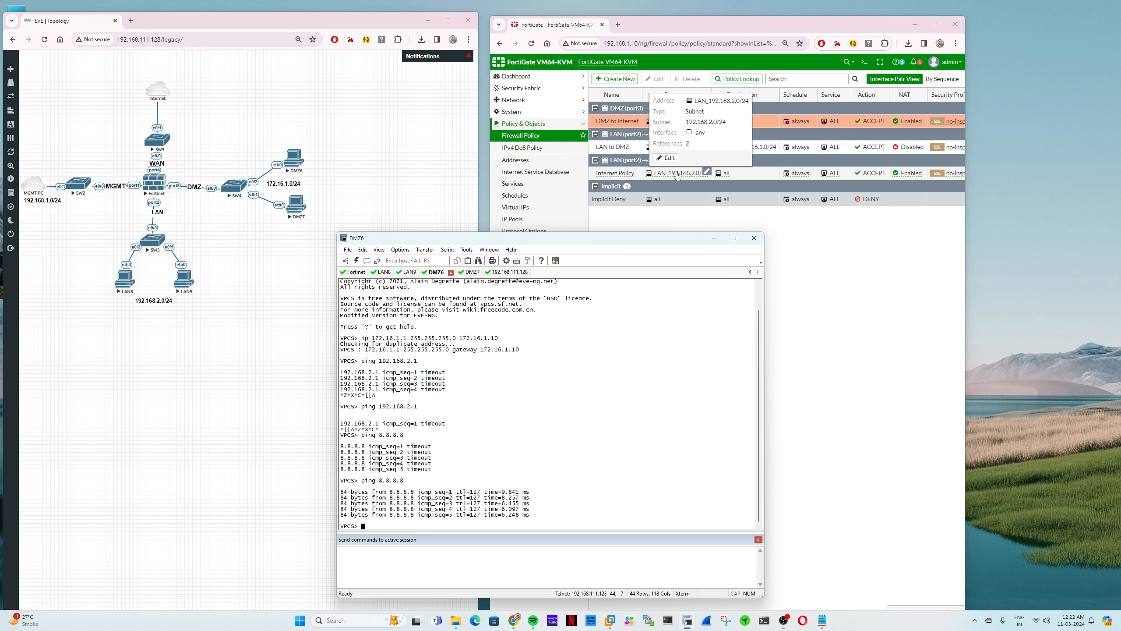
{"action": "left_click", "coordinate": [714, 239]}
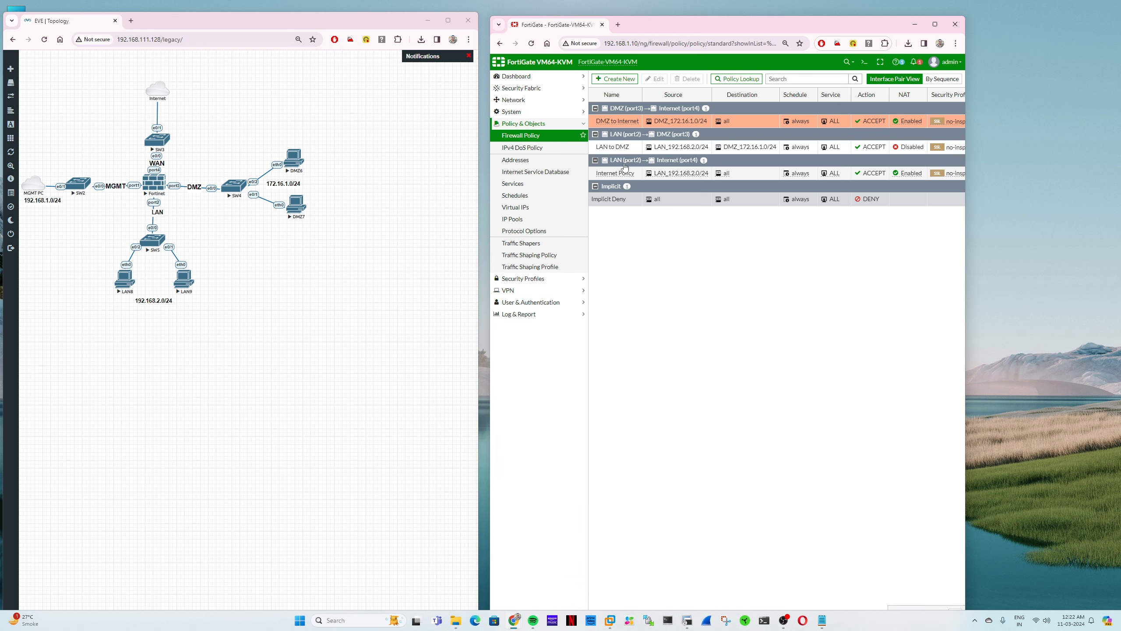
{"action": "mouse_move", "coordinate": [648, 176]}
{"action": "left_click", "coordinate": [542, 116]}
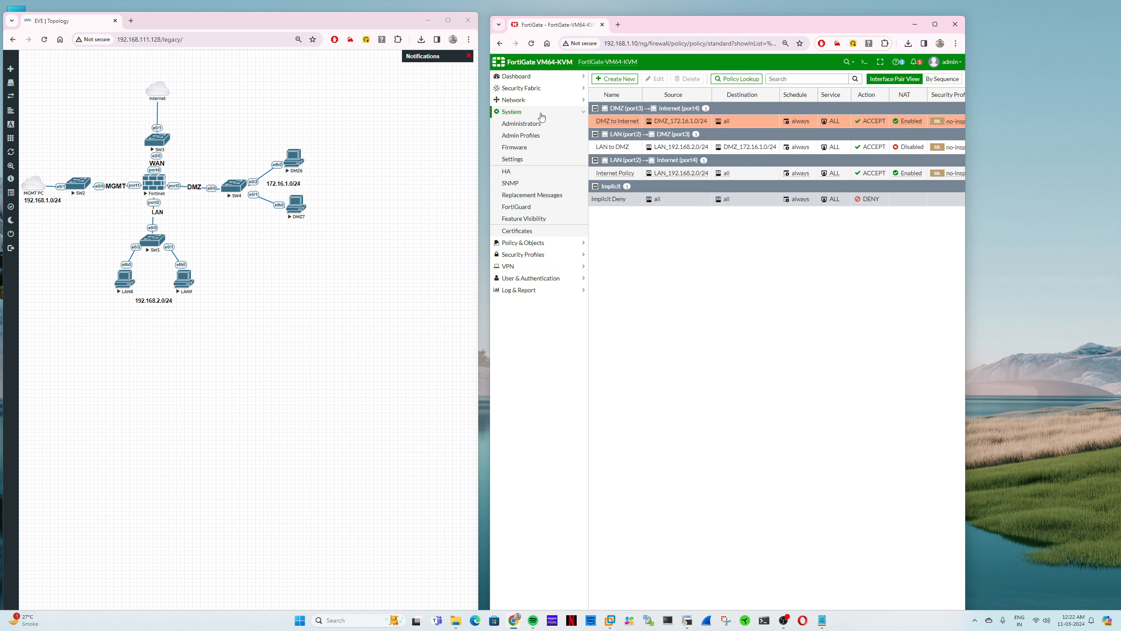
{"action": "left_click", "coordinate": [521, 223]}
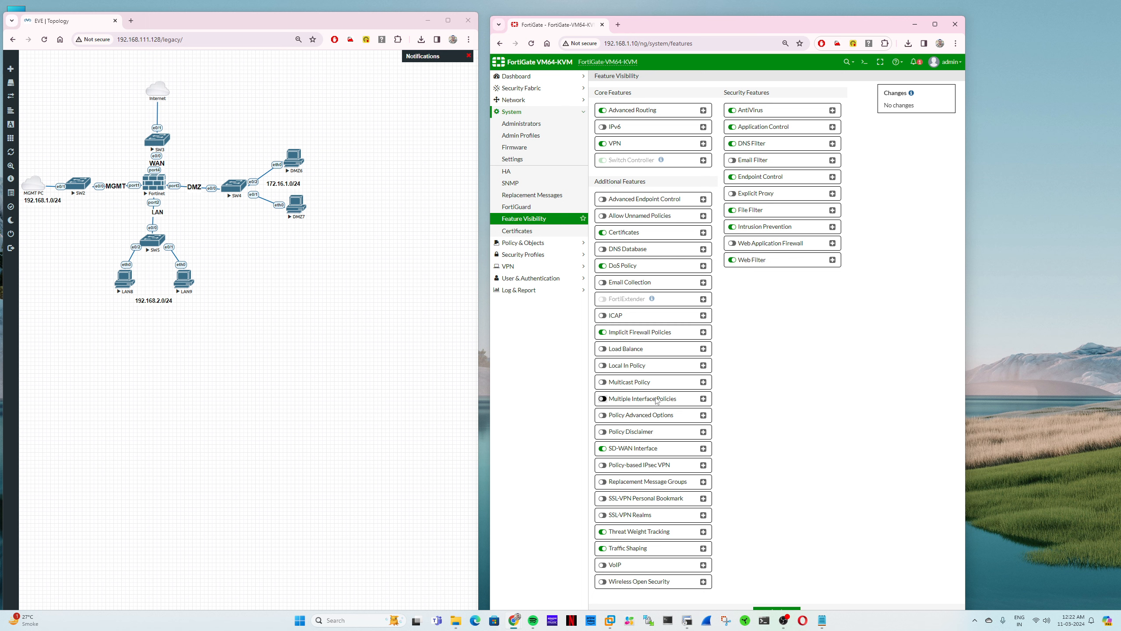
{"action": "left_click", "coordinate": [603, 399]}
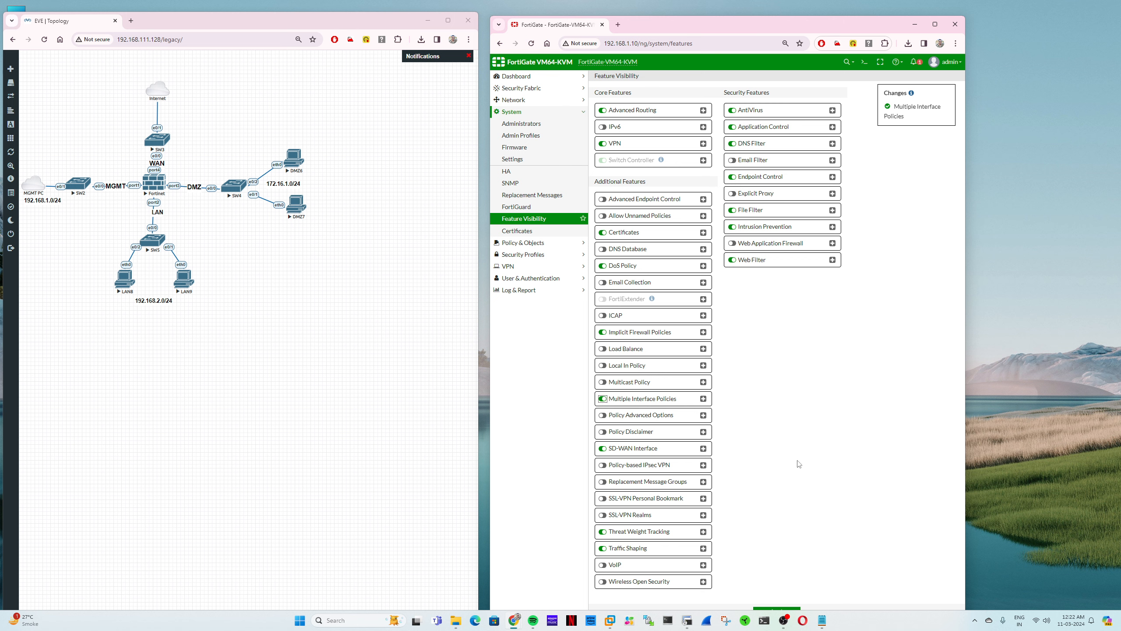
{"action": "left_click_drag", "start_coordinate": [855, 24], "coordinate": [856, 14]}
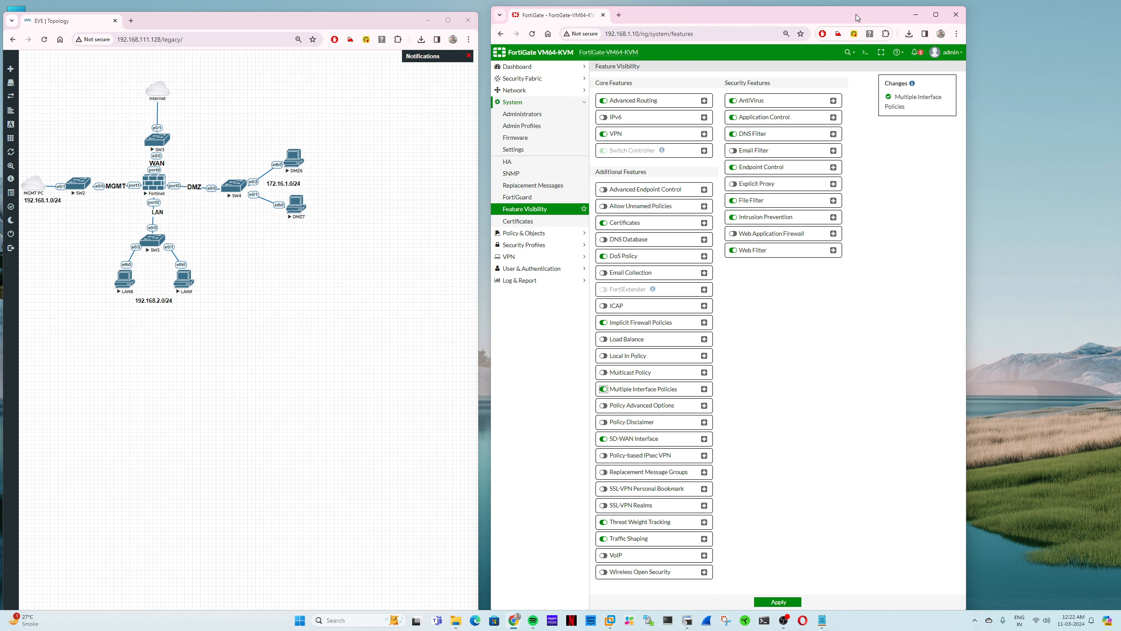
{"action": "left_click", "coordinate": [779, 601]}
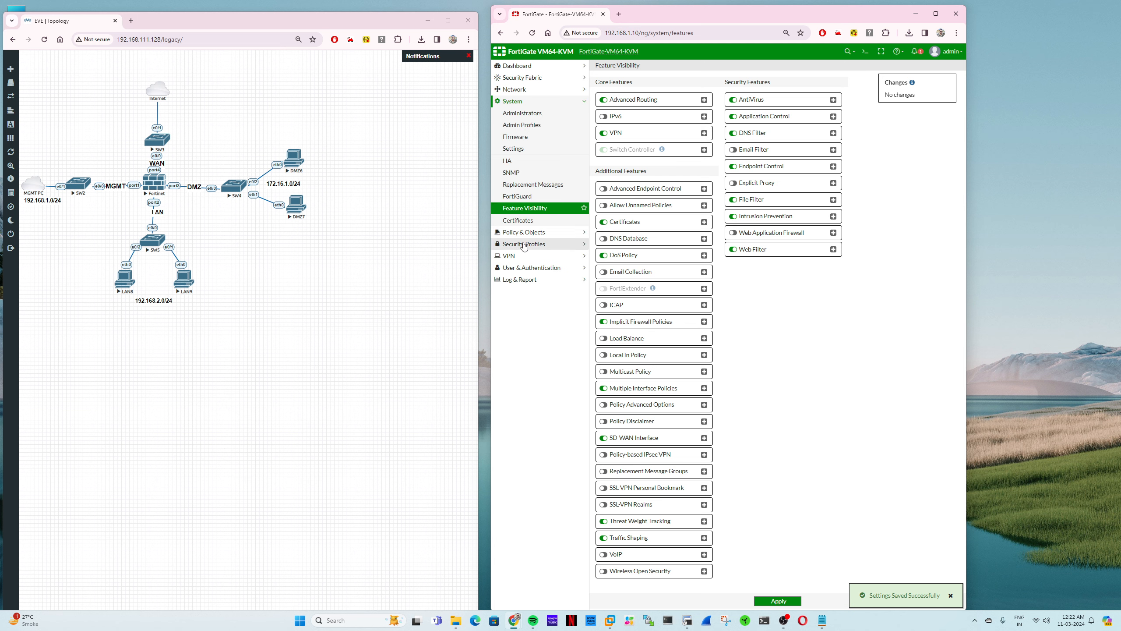
Add DMZ (port3) as a second incoming interface of the Internet Policy firewall policy and save it.
{"action": "left_click", "coordinate": [532, 234]}
{"action": "left_click", "coordinate": [523, 125]}
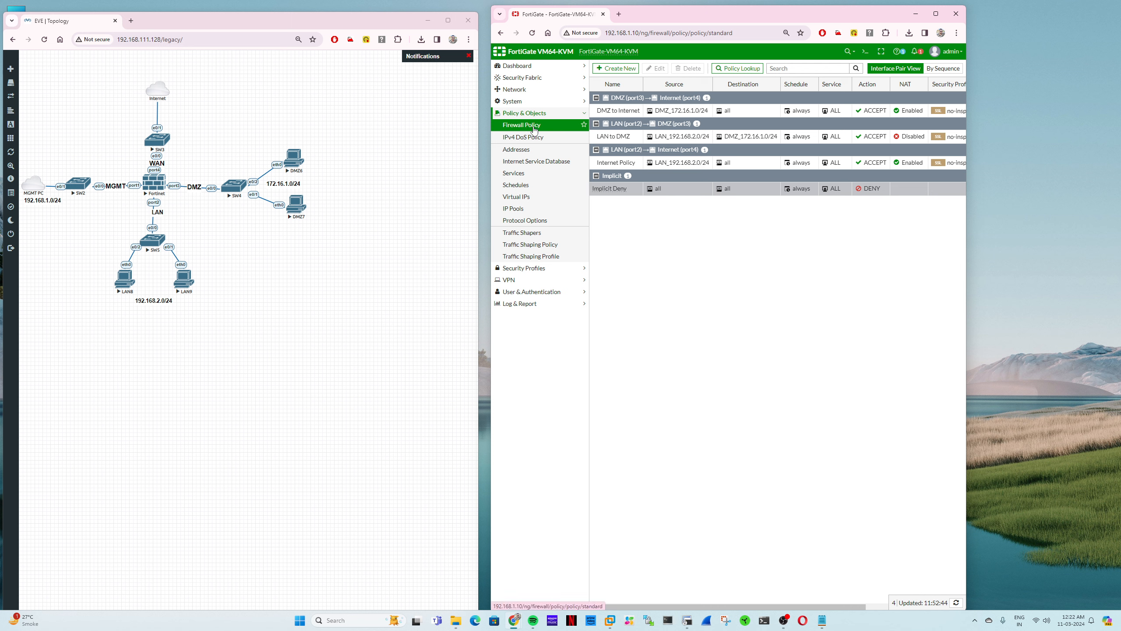
{"action": "double_click", "coordinate": [616, 167]}
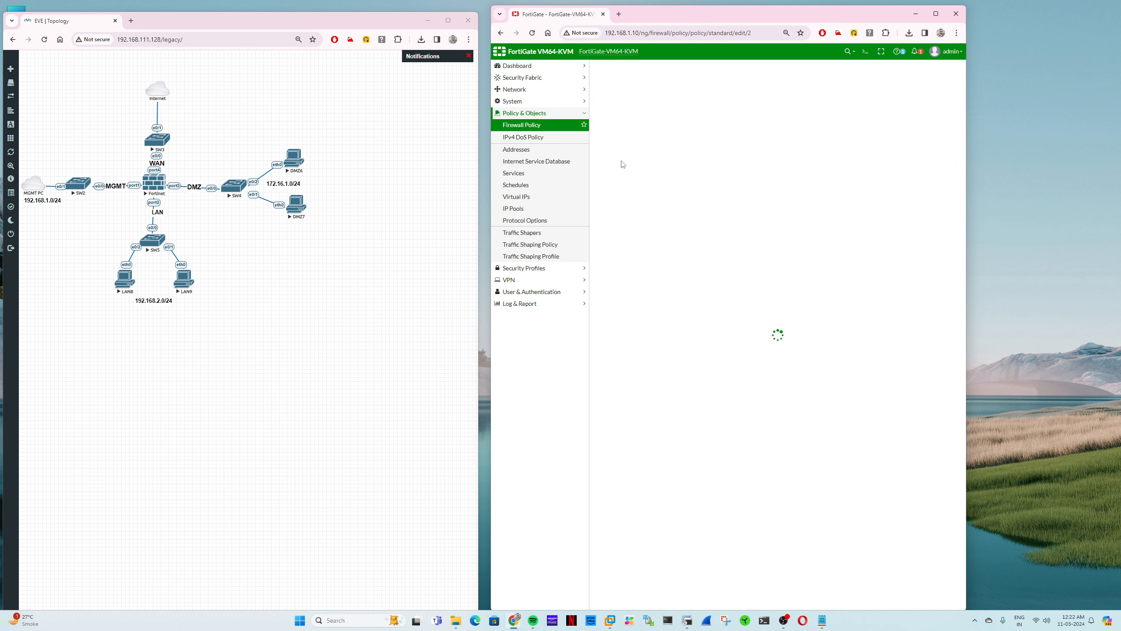
{"action": "left_click", "coordinate": [736, 110]}
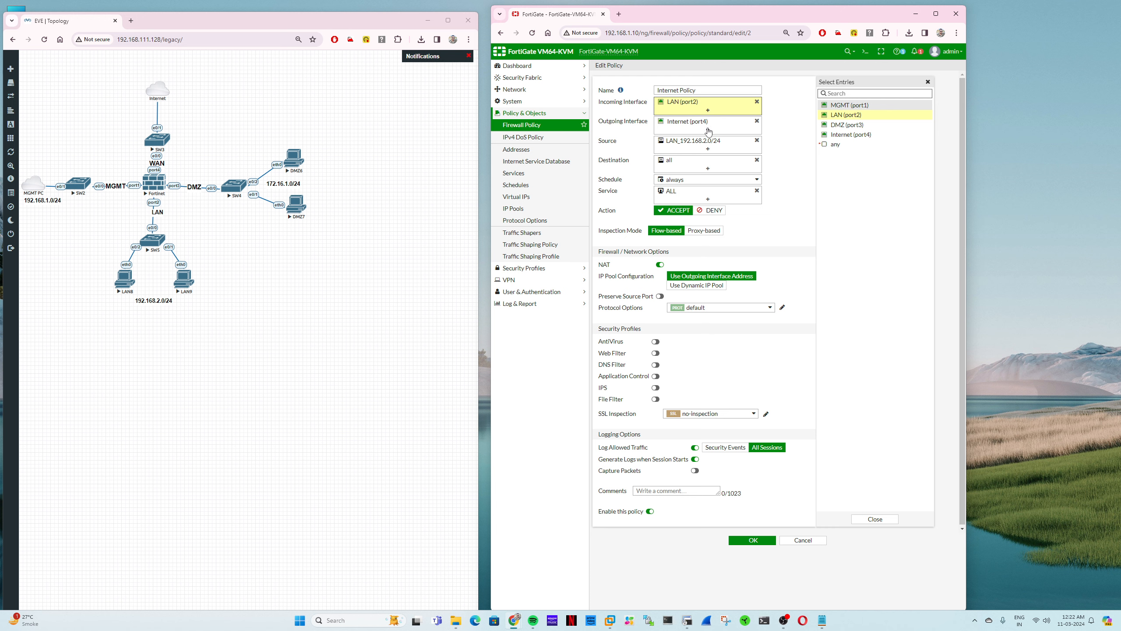
{"action": "mouse_move", "coordinate": [682, 106]}
{"action": "left_click", "coordinate": [847, 124]}
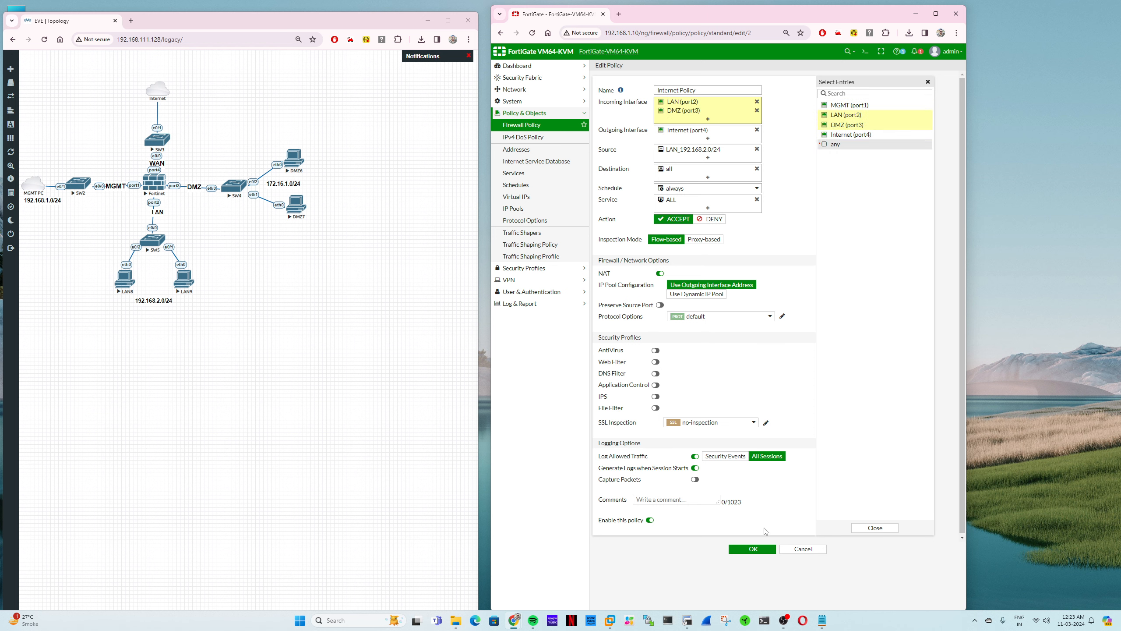
{"action": "left_click", "coordinate": [753, 549]}
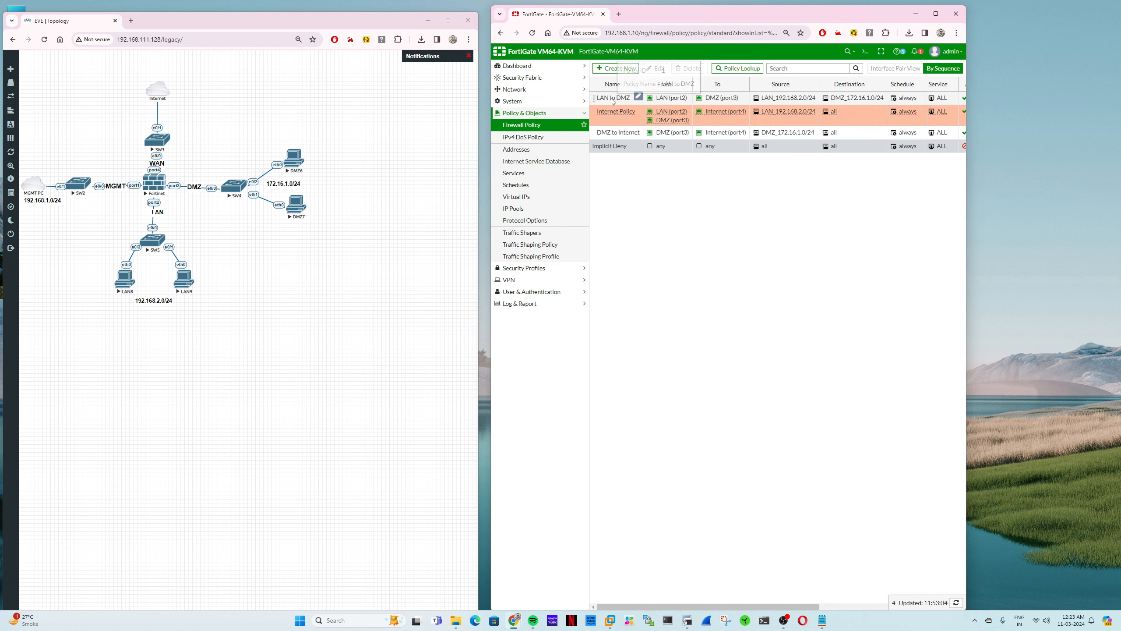
Delete the LAN to DMZ firewall policy and widen the browser window to show more policy columns.
{"action": "right_click", "coordinate": [614, 100]}
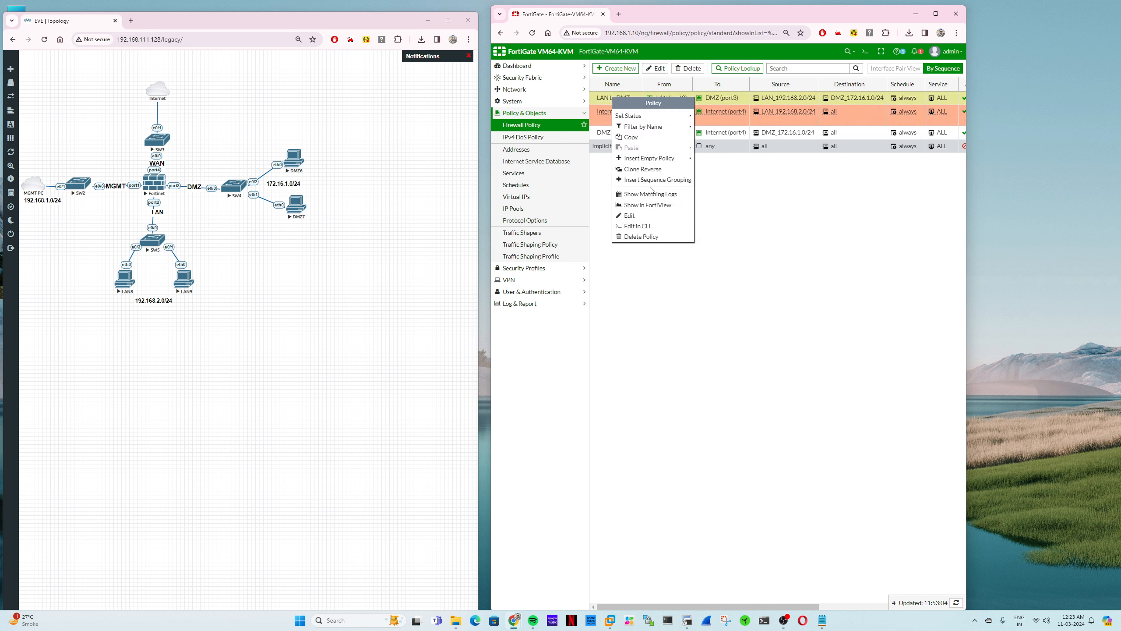
{"action": "left_click", "coordinate": [647, 237]}
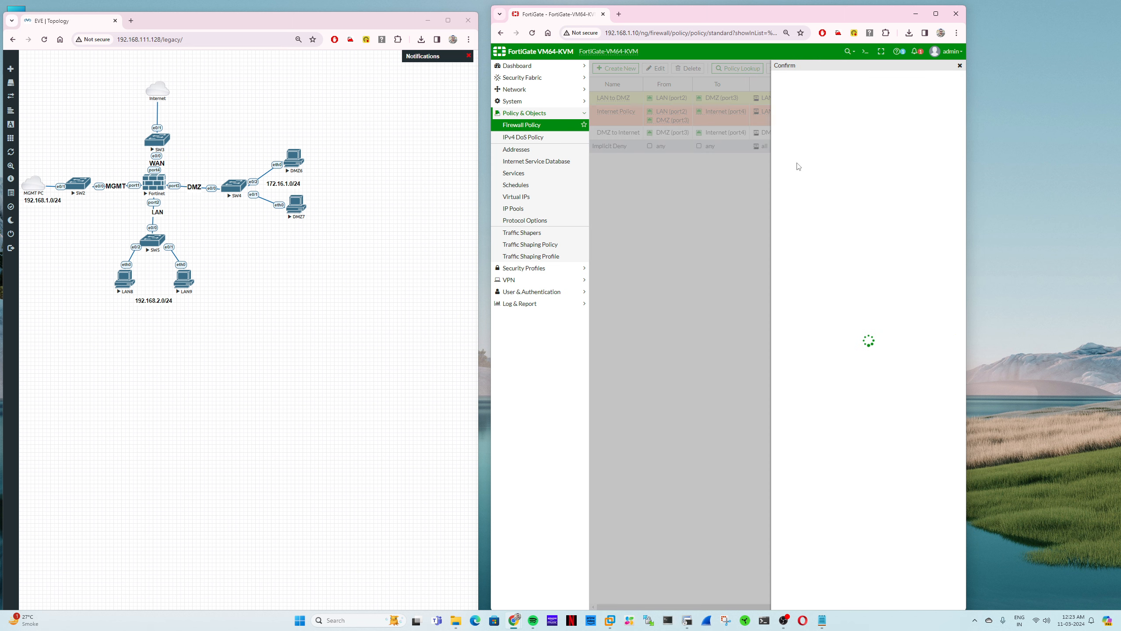
{"action": "left_click", "coordinate": [843, 111]}
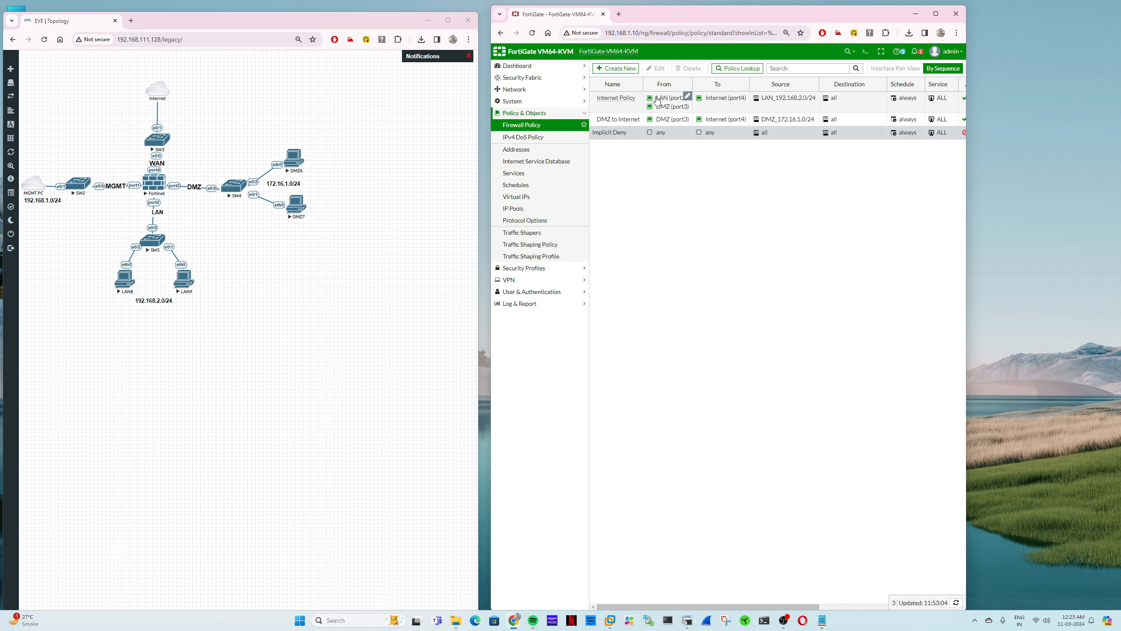
{"action": "mouse_move", "coordinate": [667, 102]}
{"action": "mouse_move", "coordinate": [624, 103]}
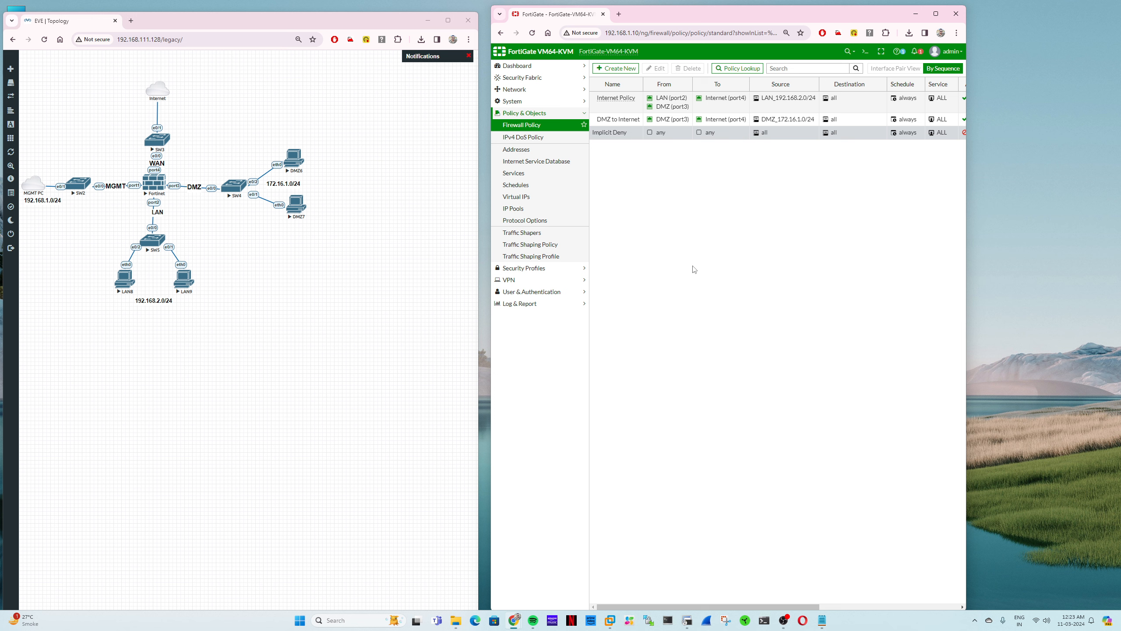
{"action": "left_click_drag", "start_coordinate": [966, 243], "coordinate": [1070, 242]}
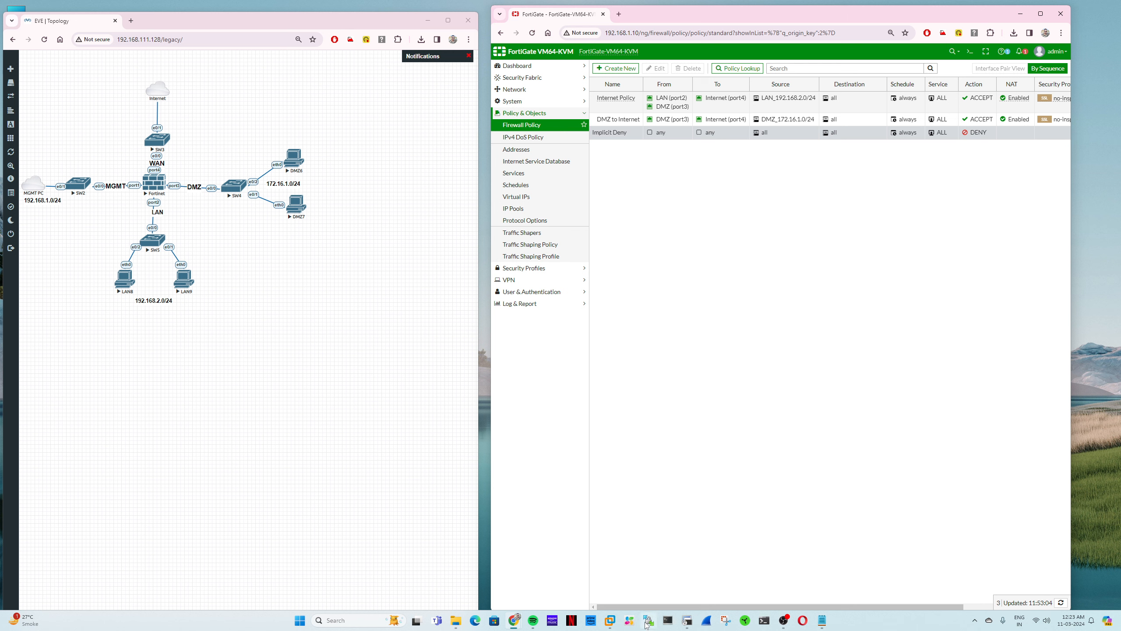
Switch to the terminal and ping 8.8.8.8 and google.com from the DMZ6 console.
{"action": "left_click", "coordinate": [687, 621]}
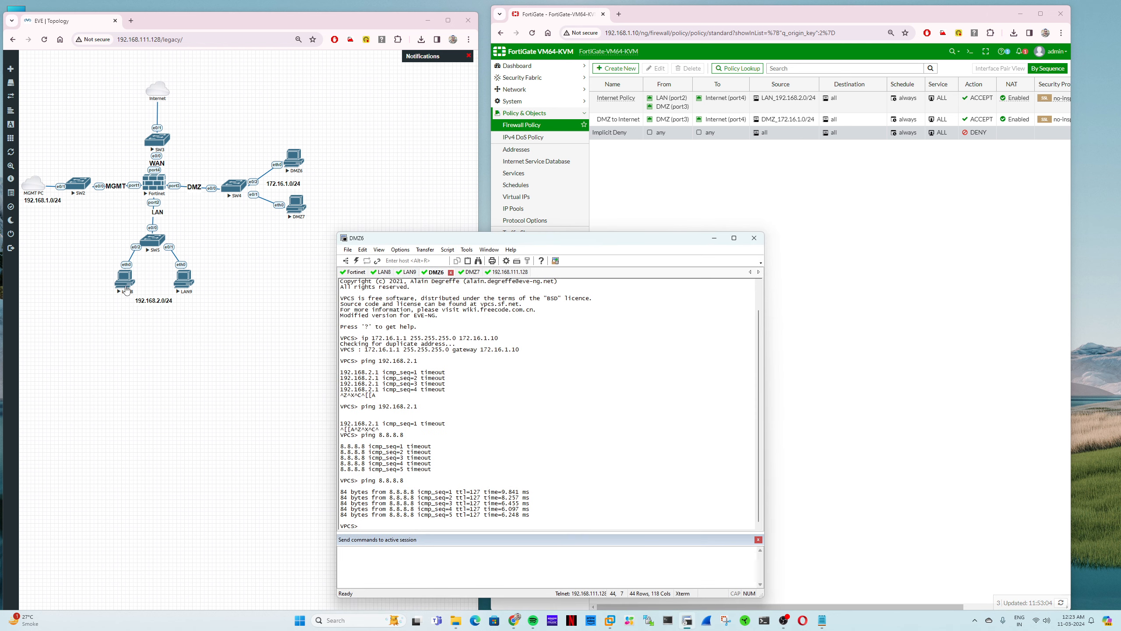
{"action": "type", "text": "ping 8.8.8.8"}
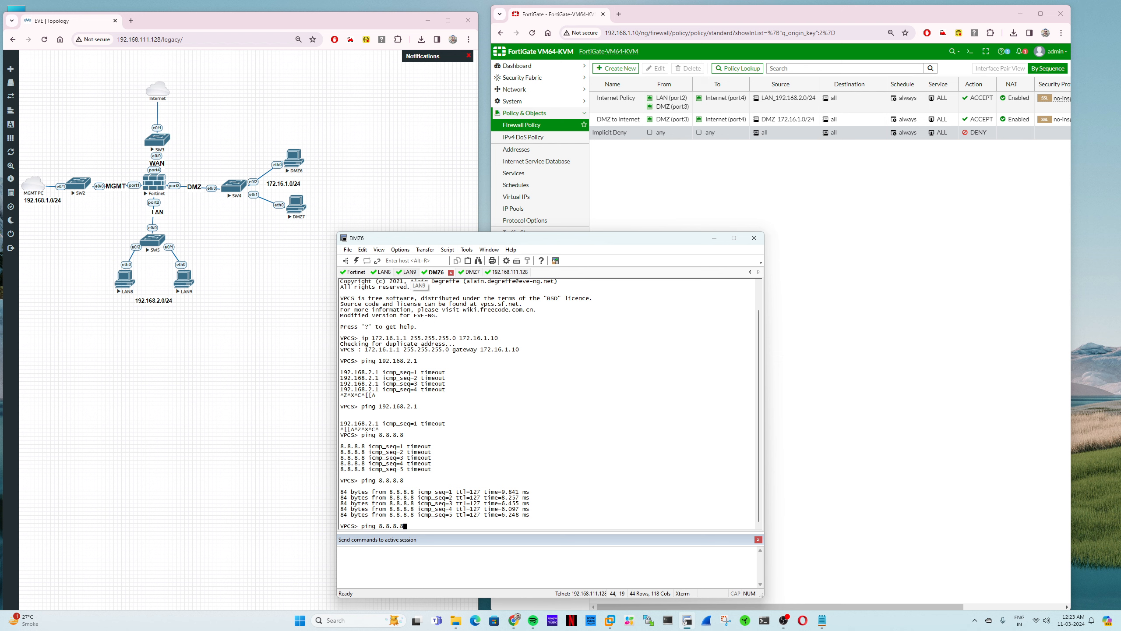
{"action": "key", "text": "Return"}
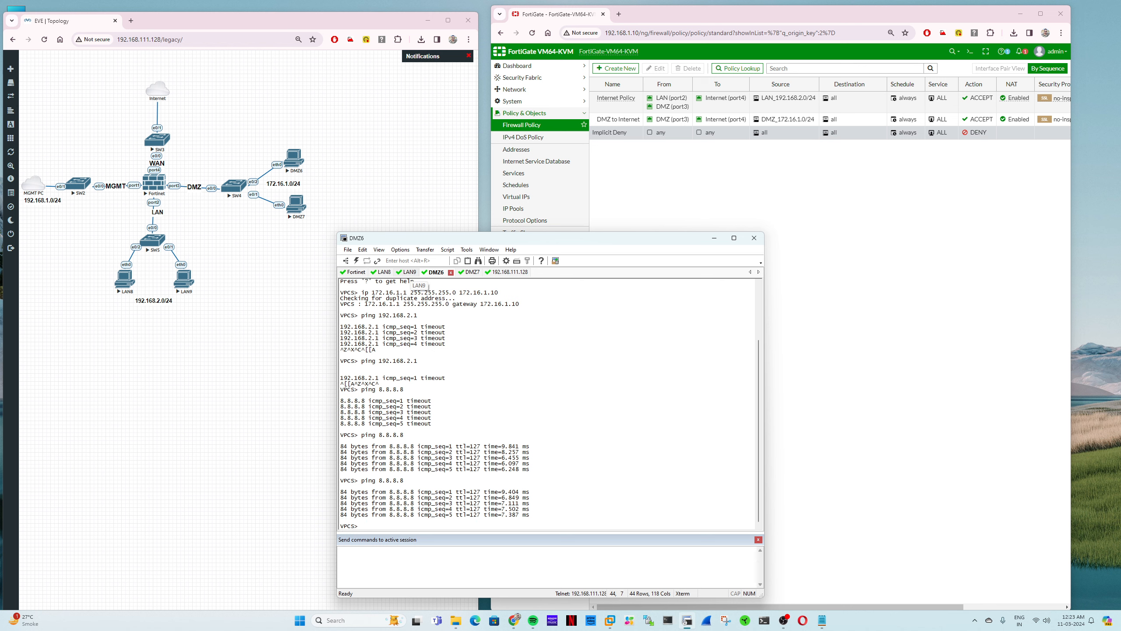
{"action": "type", "text": "ng google.com"}
{"action": "key", "text": "Return"}
Set the DNS server of DMZ6 to 8.8.8.8 and ping google.com from its console.
{"action": "type", "text": "ip d"}
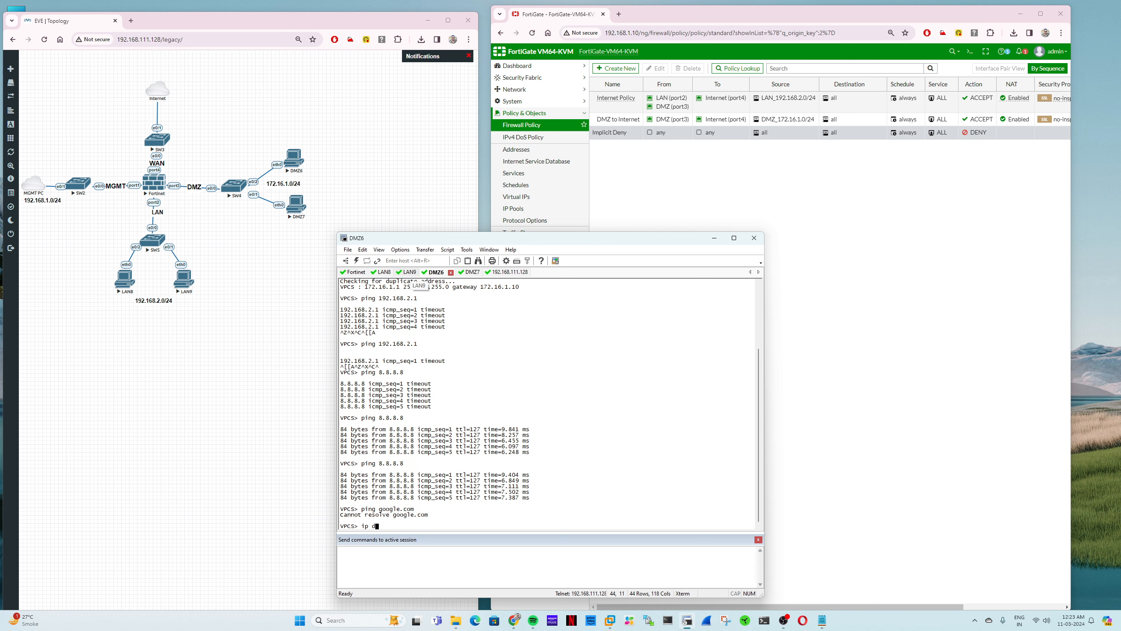
{"action": "type", "text": "ns 8.8.8.8"}
{"action": "key", "text": "Return"}
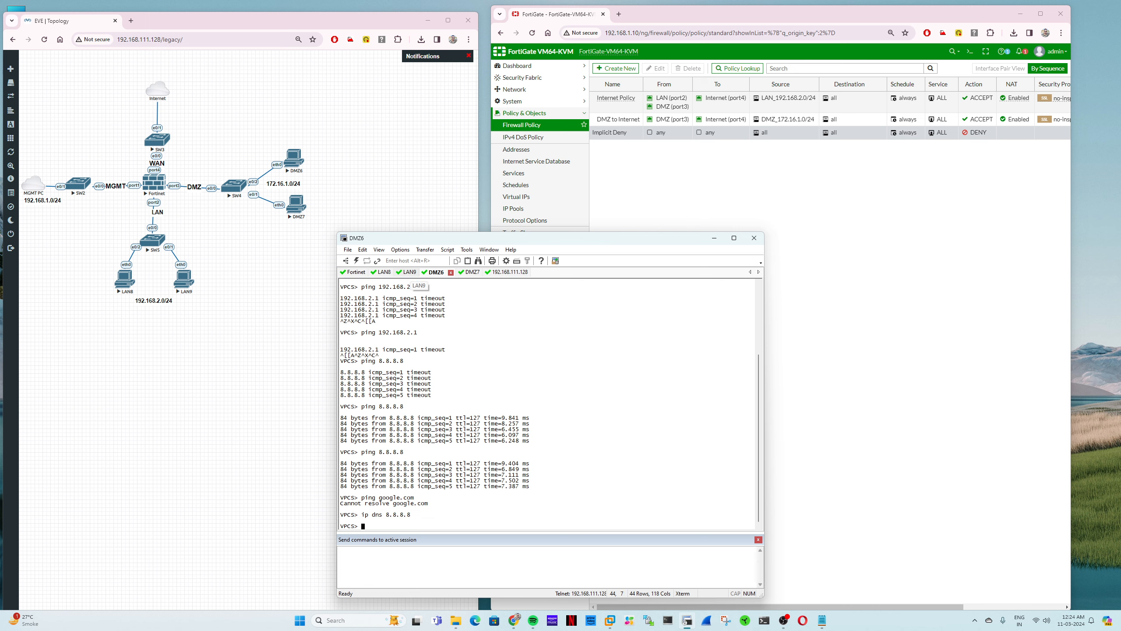
{"action": "type", "text": "ping google.com"}
{"action": "key", "text": "Return"}
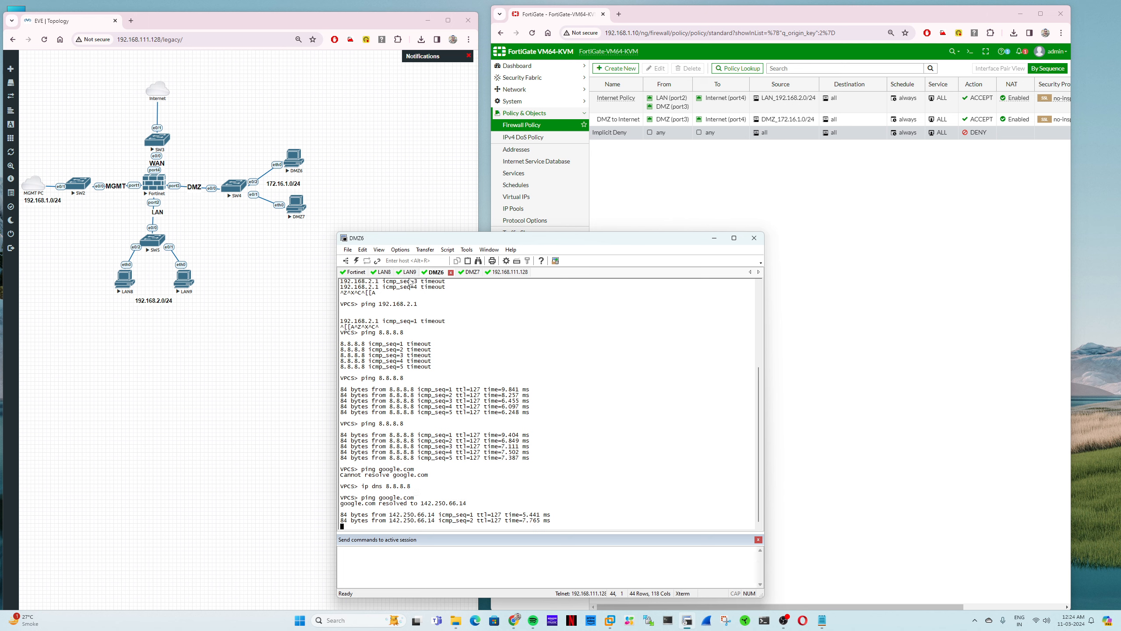
Ping google.com from the LAN8 console and stop the ping after a few replies.
{"action": "left_click", "coordinate": [382, 271]}
{"action": "key", "text": "Return"}
{"action": "key", "text": "Return"}
{"action": "type", "text": "ping go"}
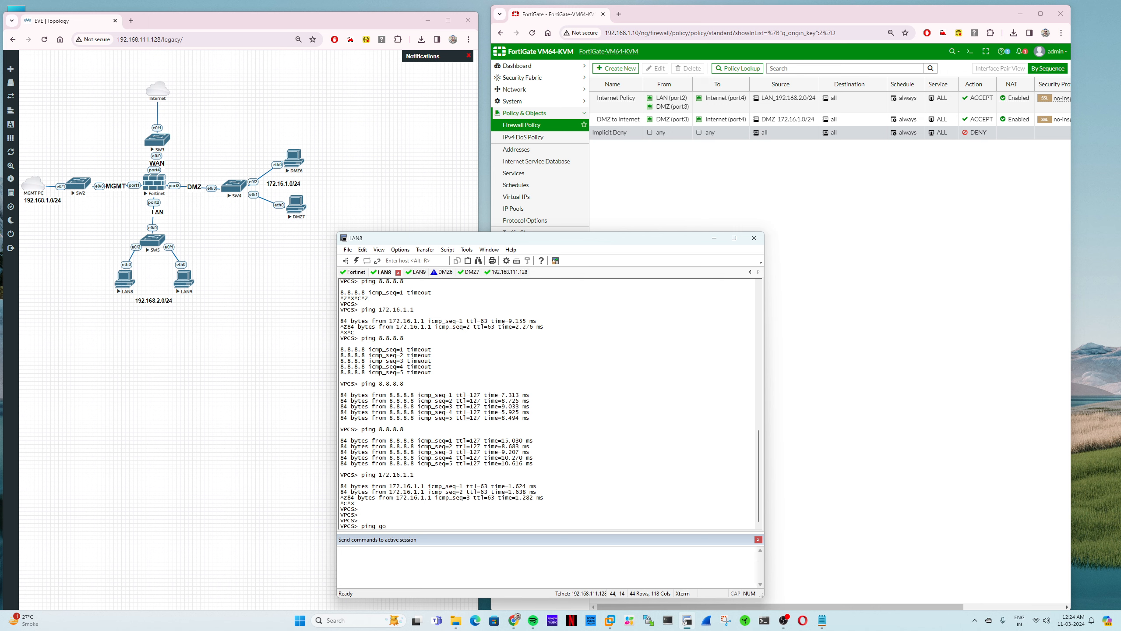
{"action": "type", "text": "ogle.com"}
{"action": "key", "text": "Return"}
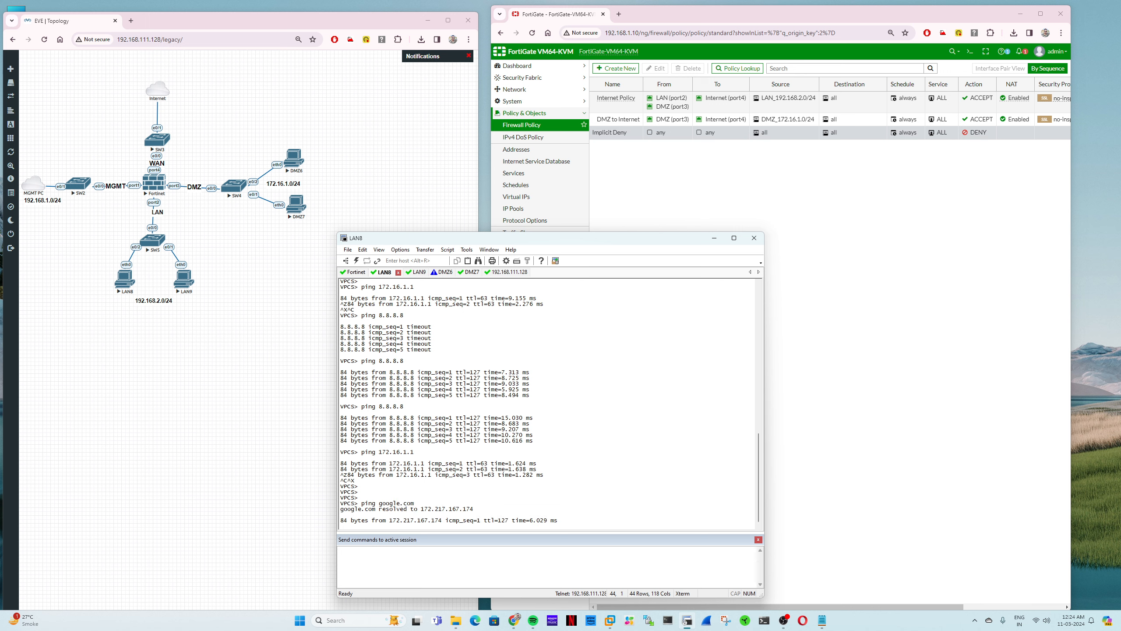
{"action": "key", "text": "ctrl+z"}
{"action": "key", "text": "ctrl+x"}
{"action": "key", "text": "ctrl+c"}
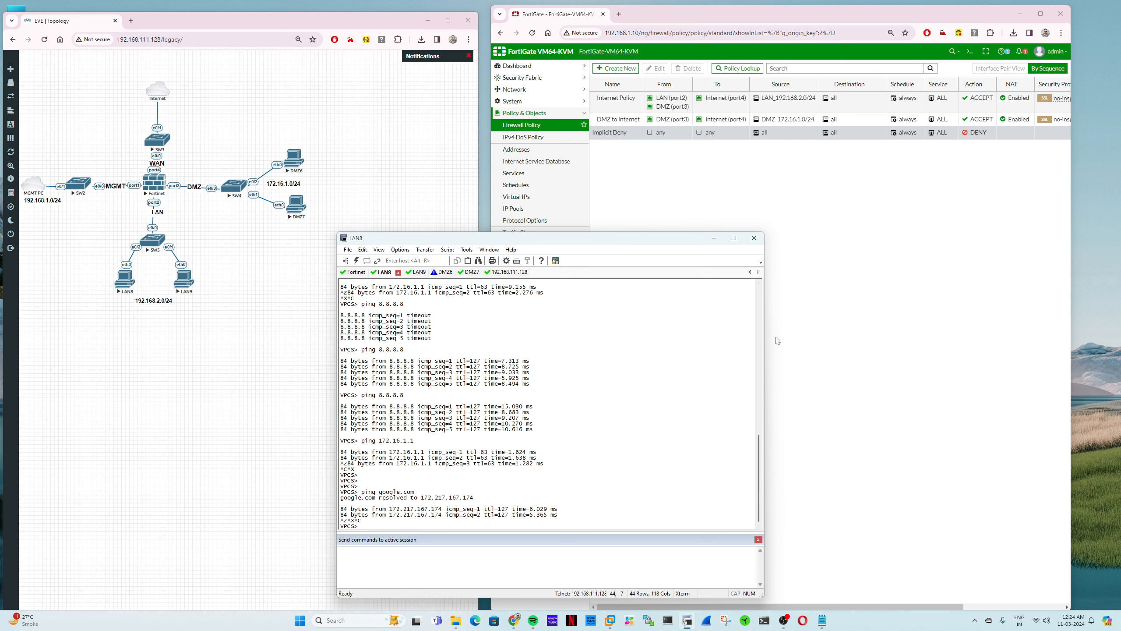
Check the Internet Policy's incoming interfaces in the firewall policy list and minimize the terminal window.
{"action": "left_click", "coordinate": [813, 318]}
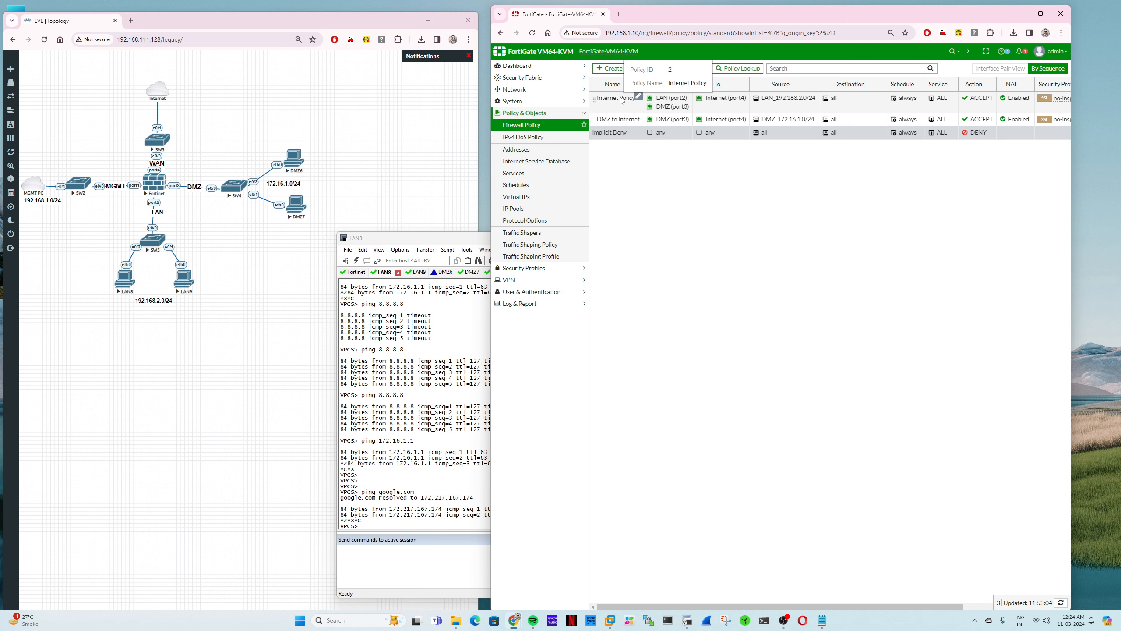
{"action": "mouse_move", "coordinate": [662, 102]}
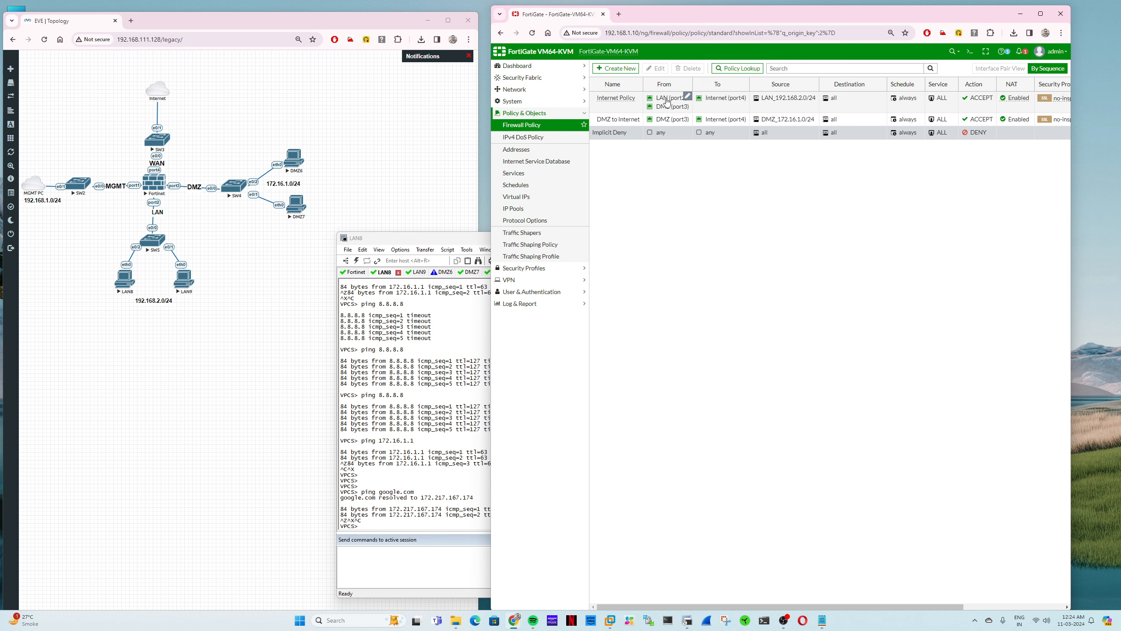
{"action": "left_click", "coordinate": [414, 242]}
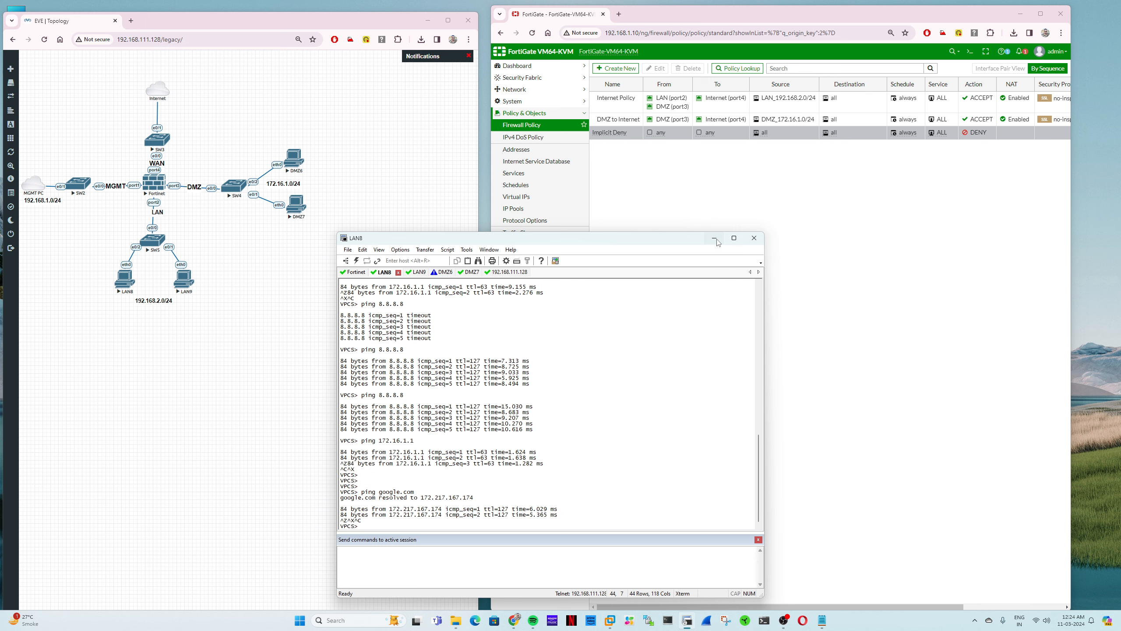
{"action": "left_click", "coordinate": [714, 238]}
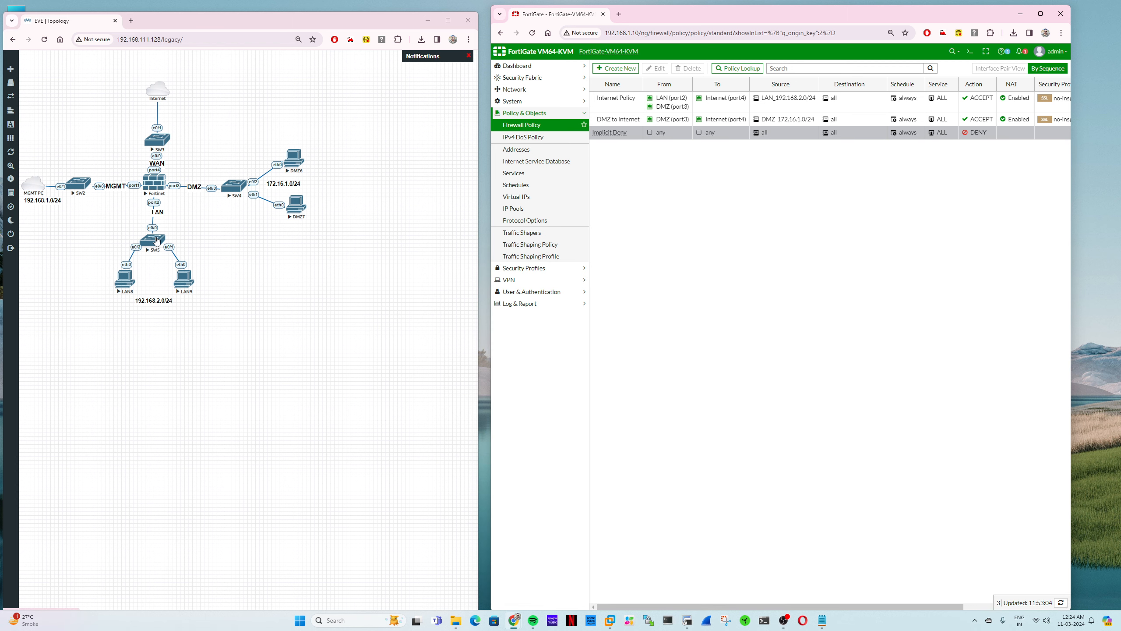
Add a bold text label 192.168.3.0/24 in font size 14 to the topology and place it beside the 192.168.2.0/24 label.
{"action": "right_click", "coordinate": [262, 303]}
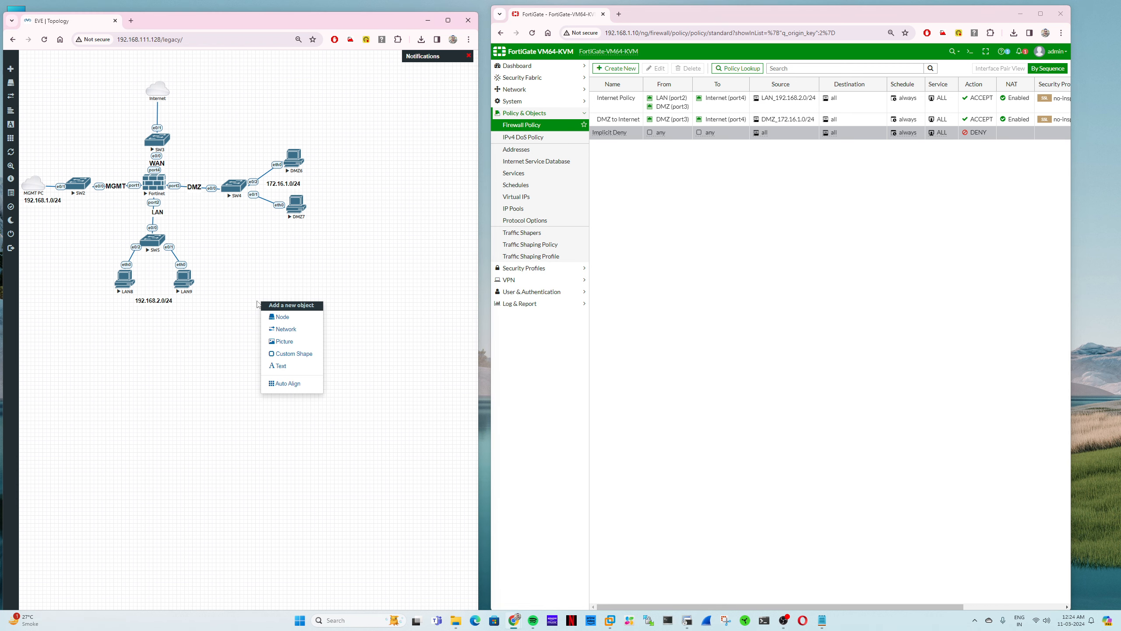
{"action": "left_click", "coordinate": [286, 368]}
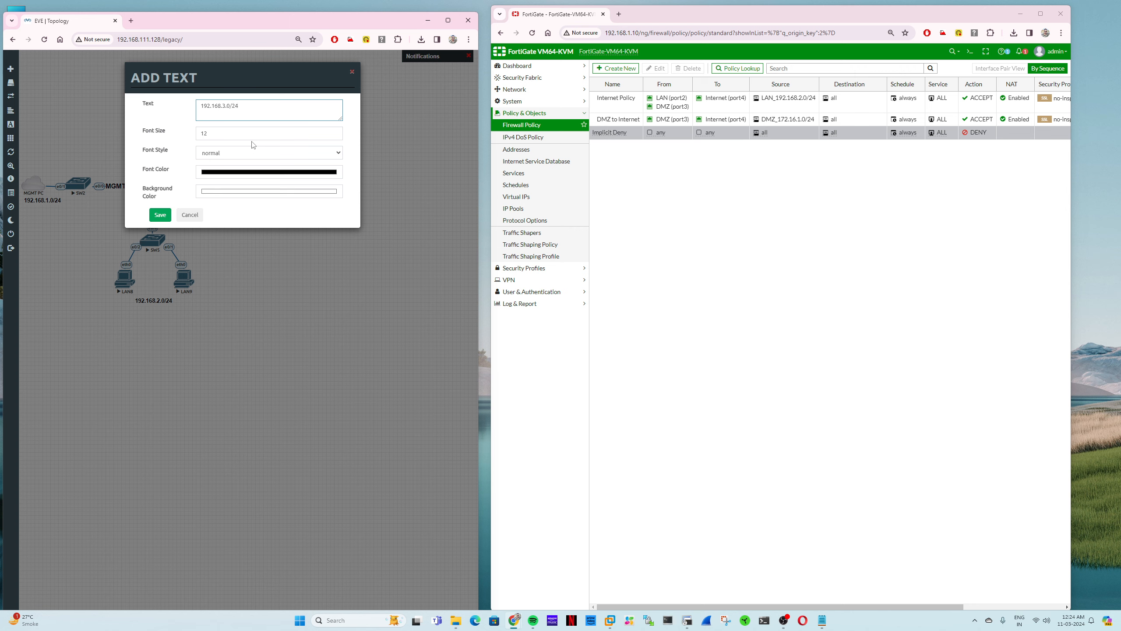
{"action": "key", "text": "Tab"}
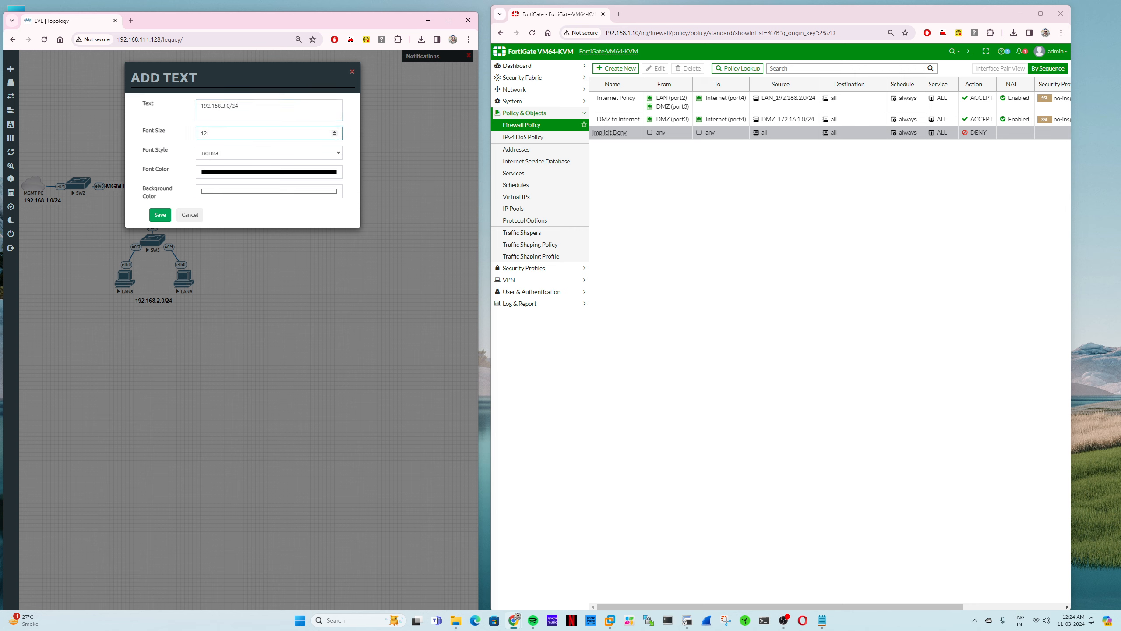
{"action": "type", "text": "14"}
{"action": "left_click", "coordinate": [219, 152]}
{"action": "left_click", "coordinate": [215, 164]}
{"action": "left_click", "coordinate": [160, 214]}
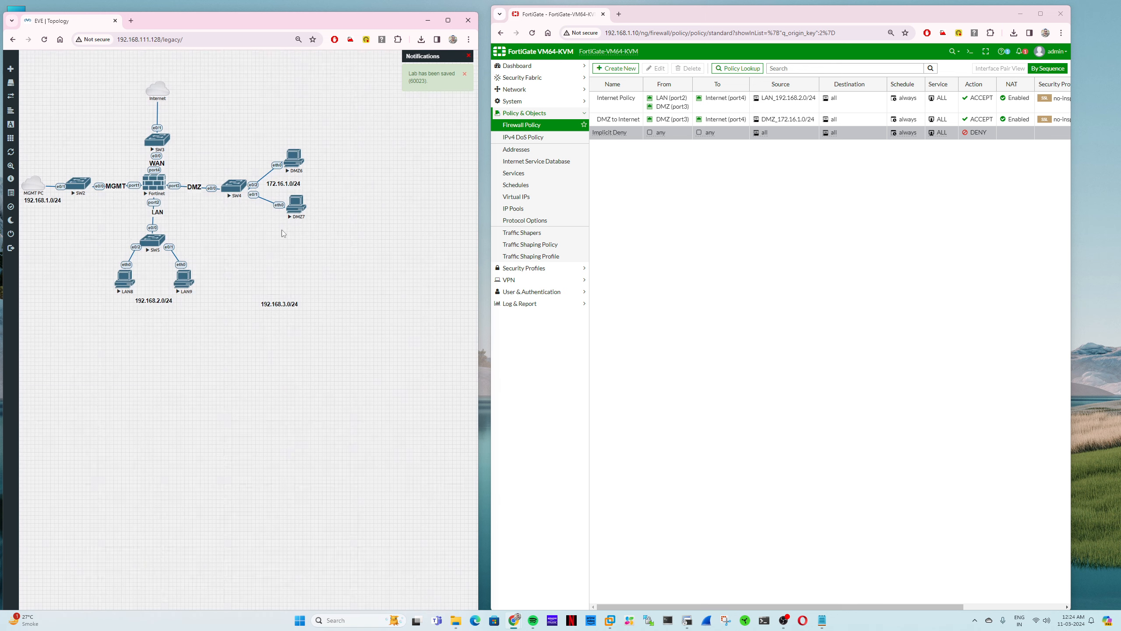
{"action": "left_click_drag", "start_coordinate": [272, 304], "coordinate": [242, 303]}
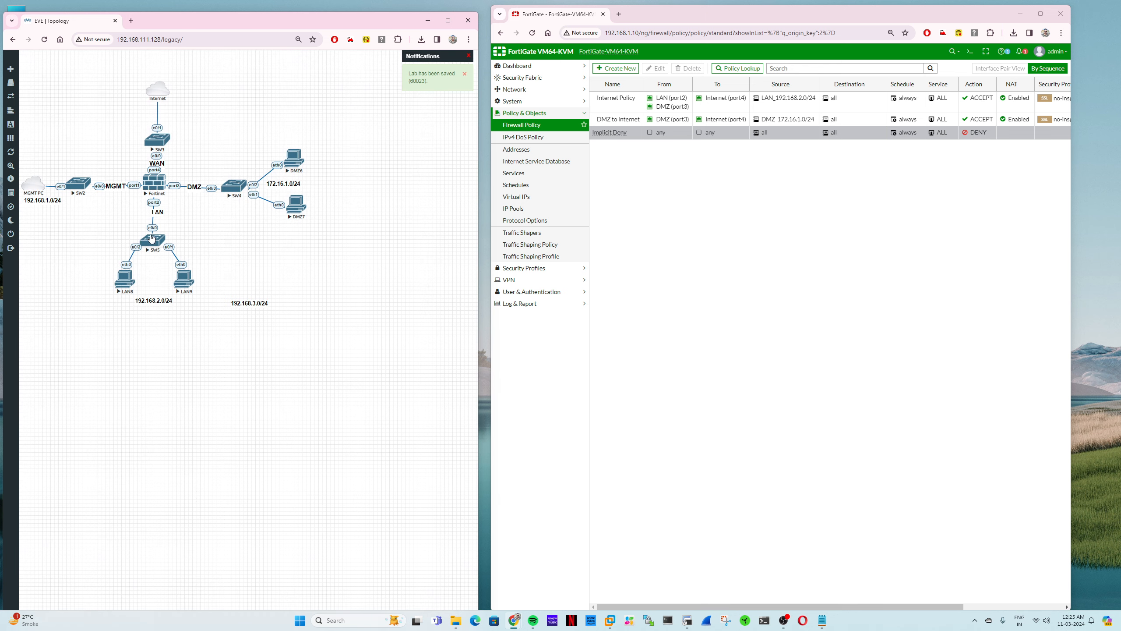
Move LAN9 next to LAN8, center the 192.168.2.0/24 label beneath them, and bring the 192.168.3.0/24 label closer.
{"action": "left_click_drag", "start_coordinate": [188, 279], "coordinate": [156, 279]}
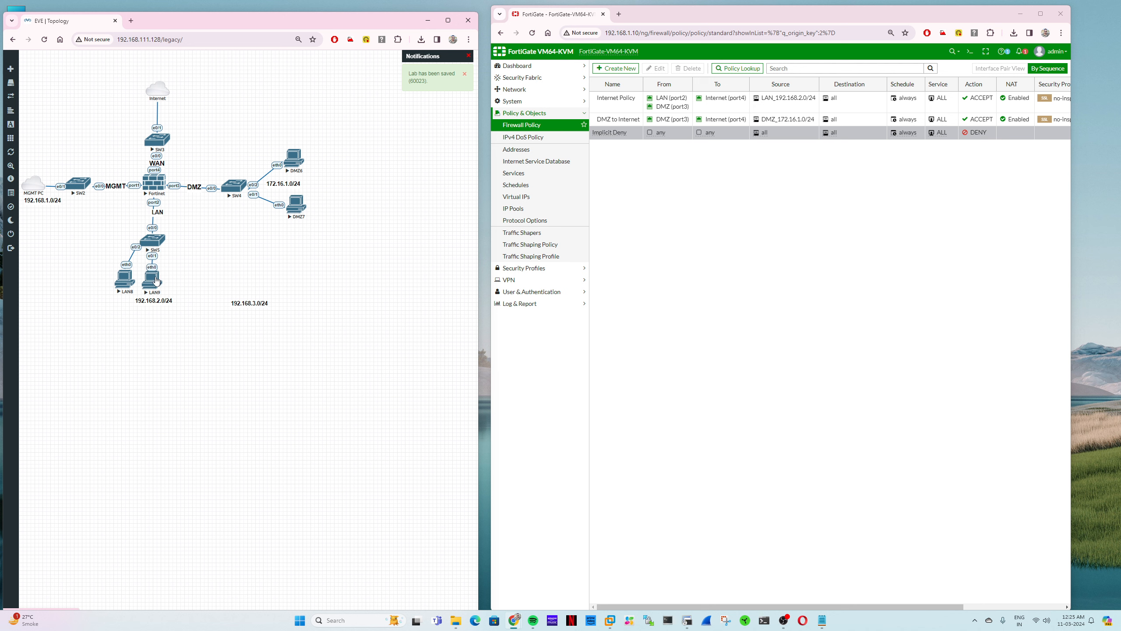
{"action": "left_click_drag", "start_coordinate": [241, 303], "coordinate": [139, 300]}
{"action": "right_click", "coordinate": [158, 285]}
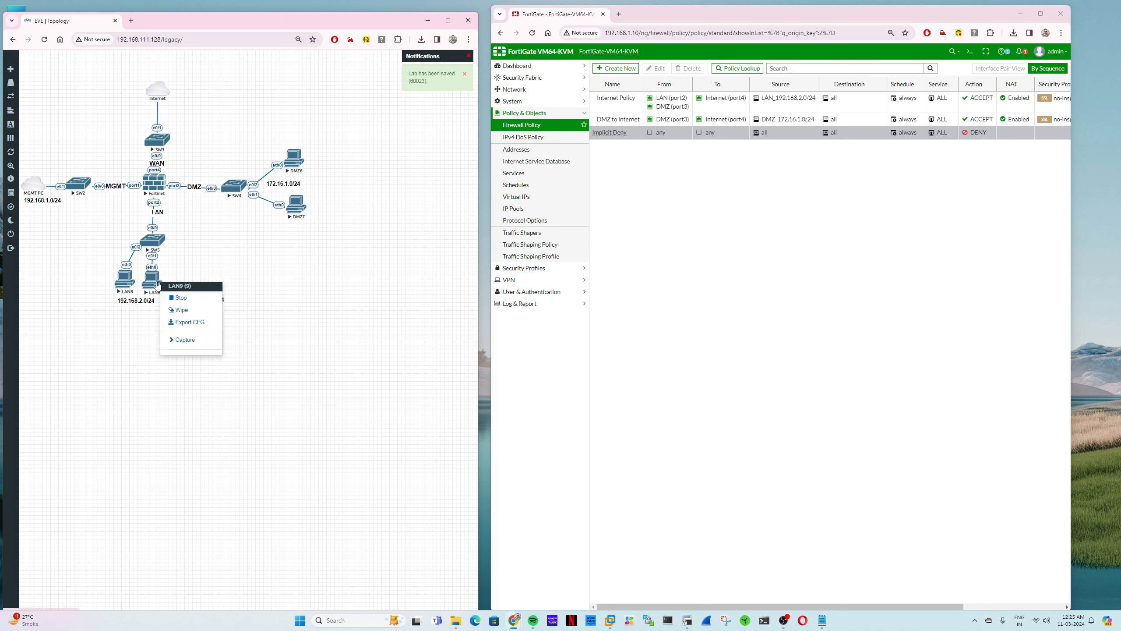
Add two Virtual PC (VPCS) nodes with the name prefix VPC to the topology.
{"action": "right_click", "coordinate": [315, 326]}
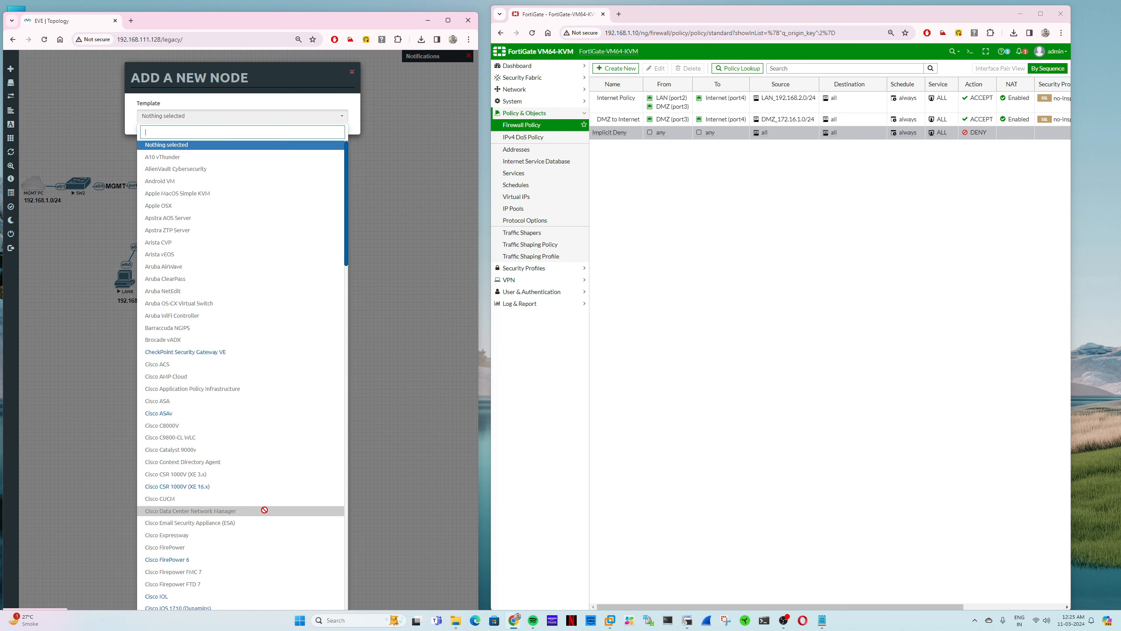
{"action": "scroll", "coordinate": [273, 486], "scroll_direction": "down", "scroll_amount": 10}
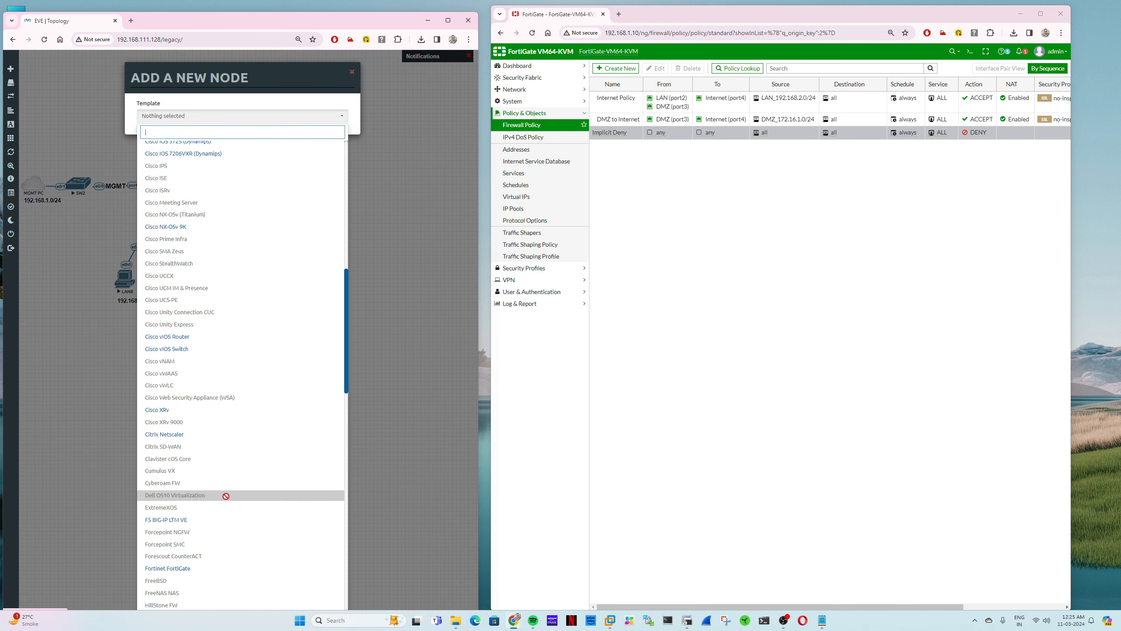
{"action": "scroll", "coordinate": [217, 490], "scroll_direction": "down", "scroll_amount": 15}
{"action": "left_click", "coordinate": [204, 570]}
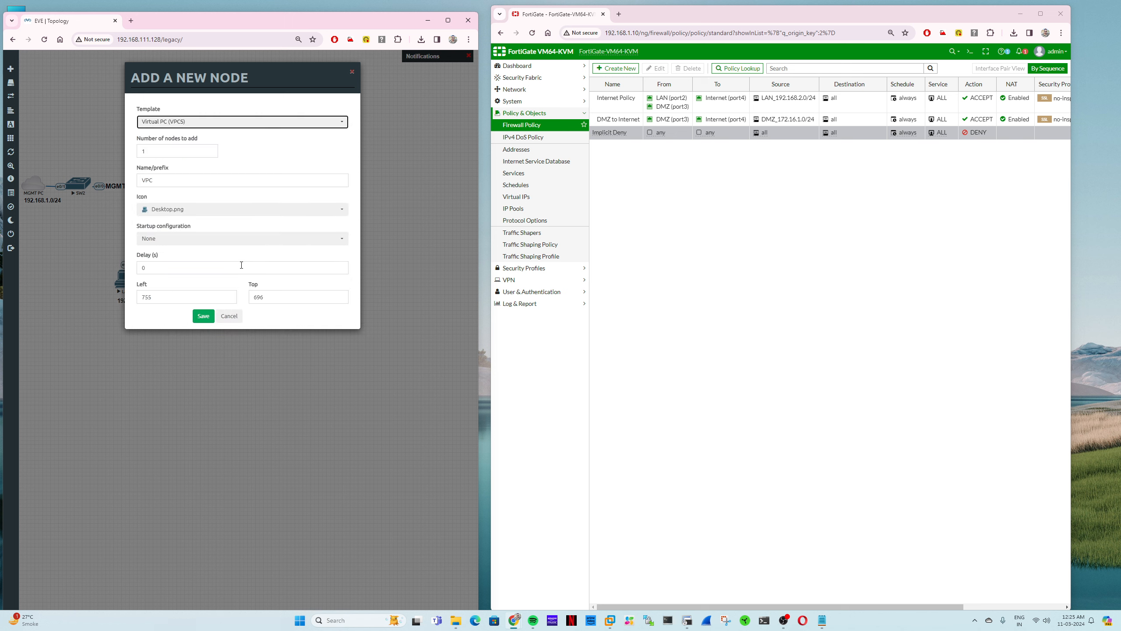
{"action": "key", "text": "Tab"}
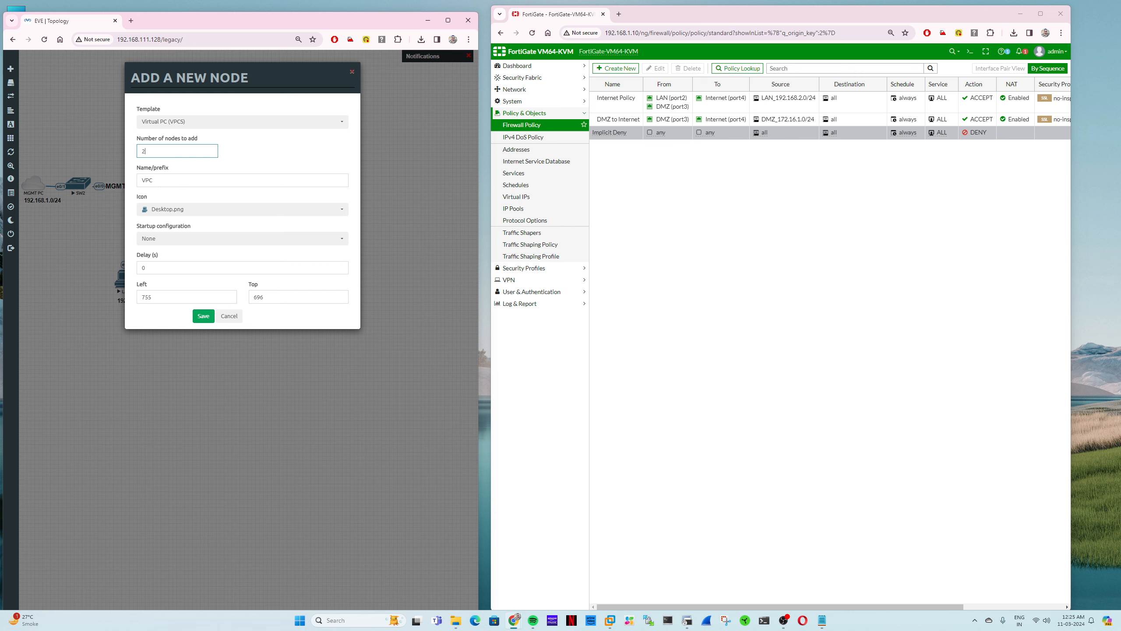
{"action": "key", "text": "Tab"}
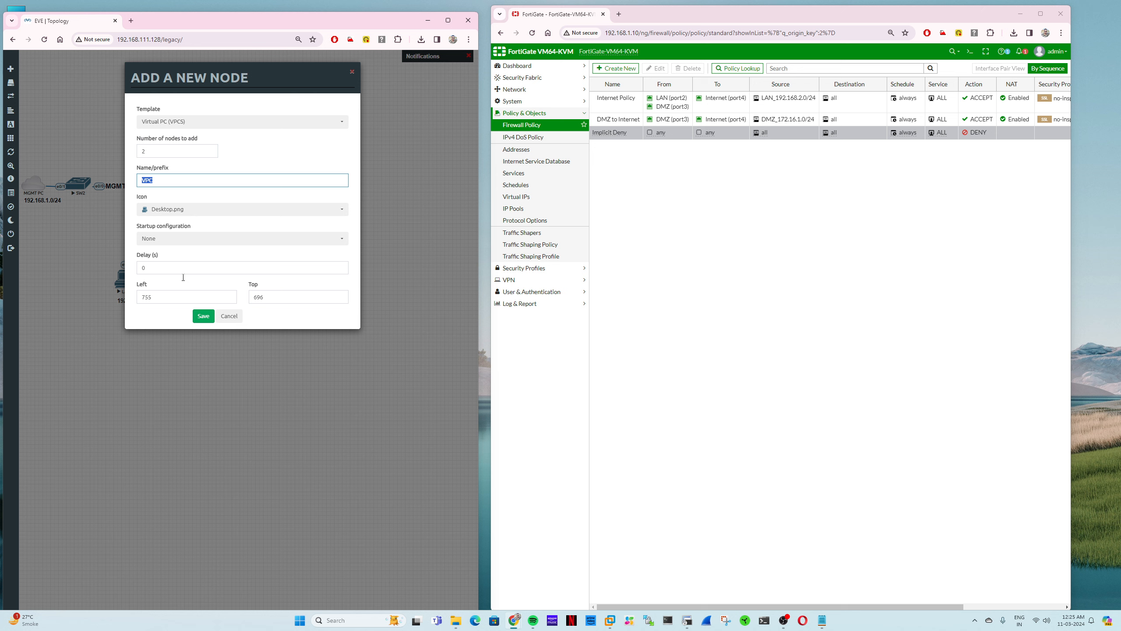
{"action": "left_click", "coordinate": [207, 316]}
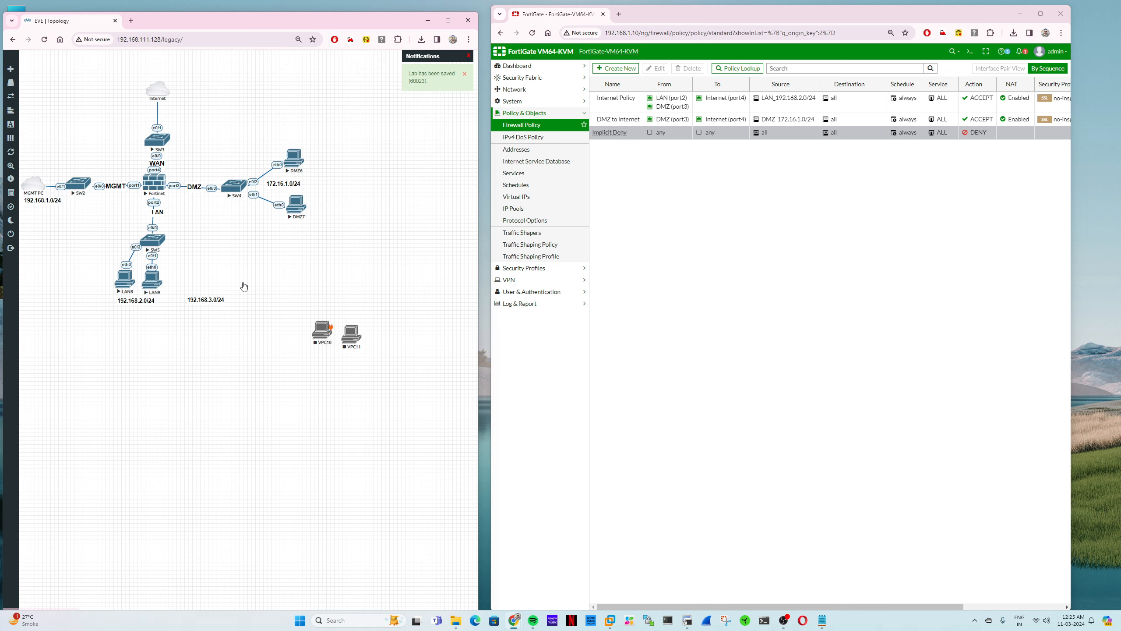
Place VPC10 and VPC11 side by side above the 192.168.3.0/24 label and shift SW5 toward the middle of the four PCs.
{"action": "left_click_drag", "start_coordinate": [322, 331], "coordinate": [192, 280]}
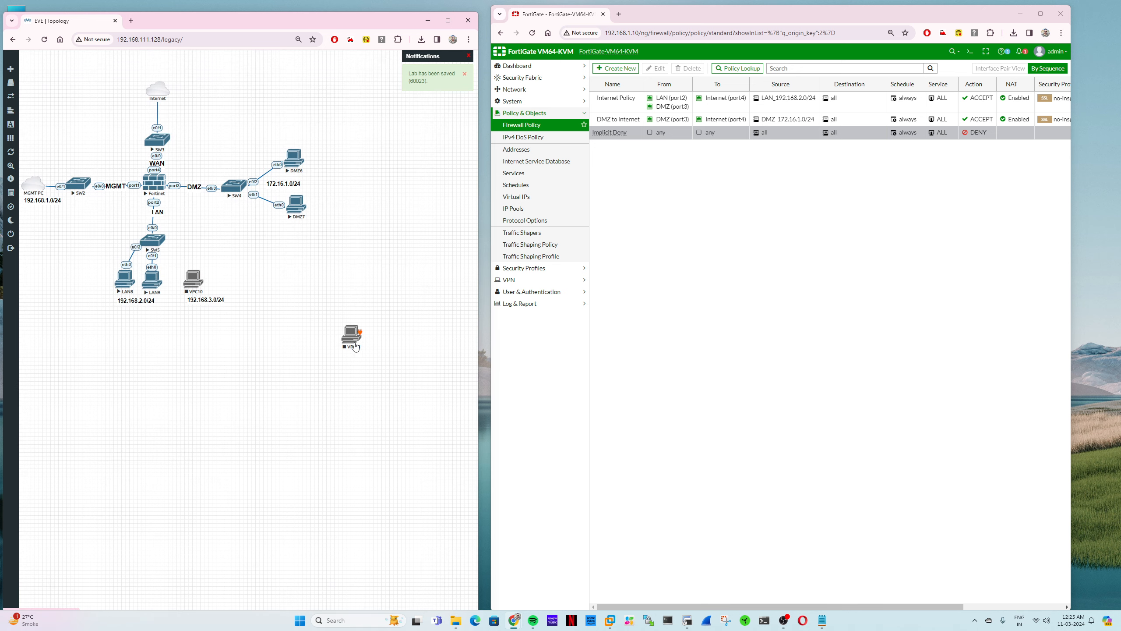
{"action": "left_click_drag", "start_coordinate": [355, 347], "coordinate": [224, 285]}
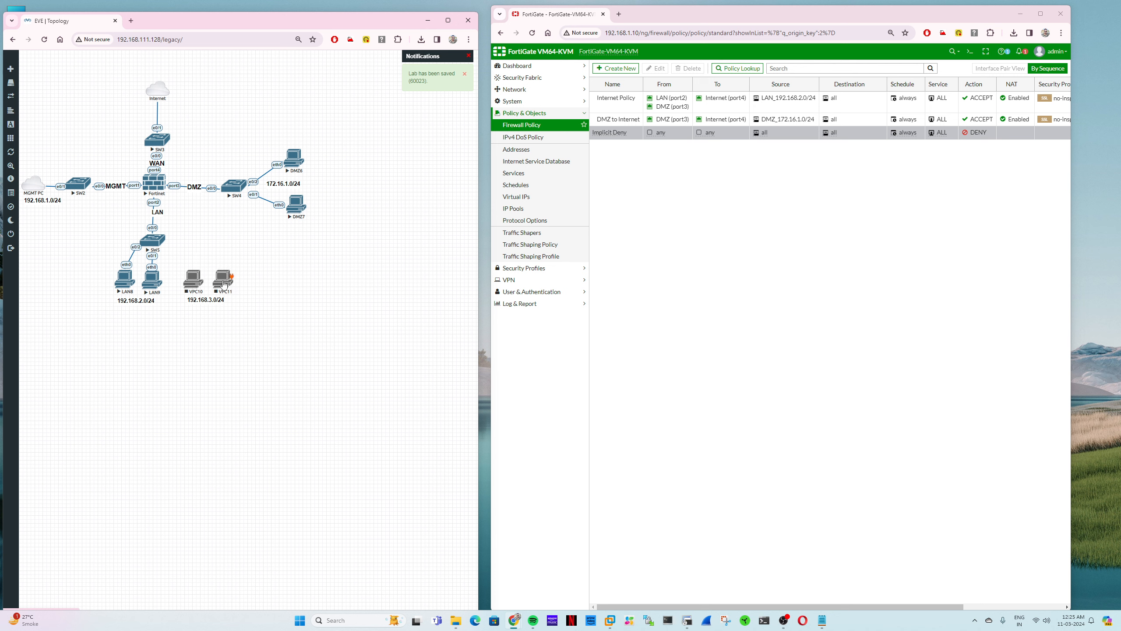
{"action": "left_click_drag", "start_coordinate": [158, 240], "coordinate": [175, 240]}
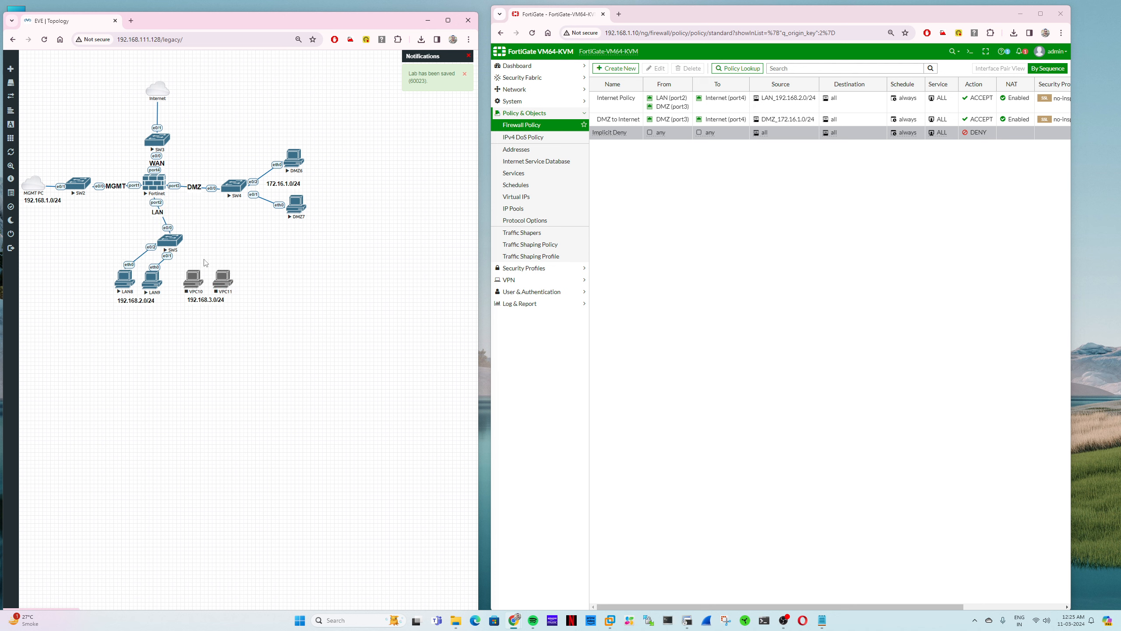
Stop SW5 and connect its e0/3 interface to eth0 of VPC10.
{"action": "right_click", "coordinate": [176, 243]}
{"action": "left_click", "coordinate": [200, 265]}
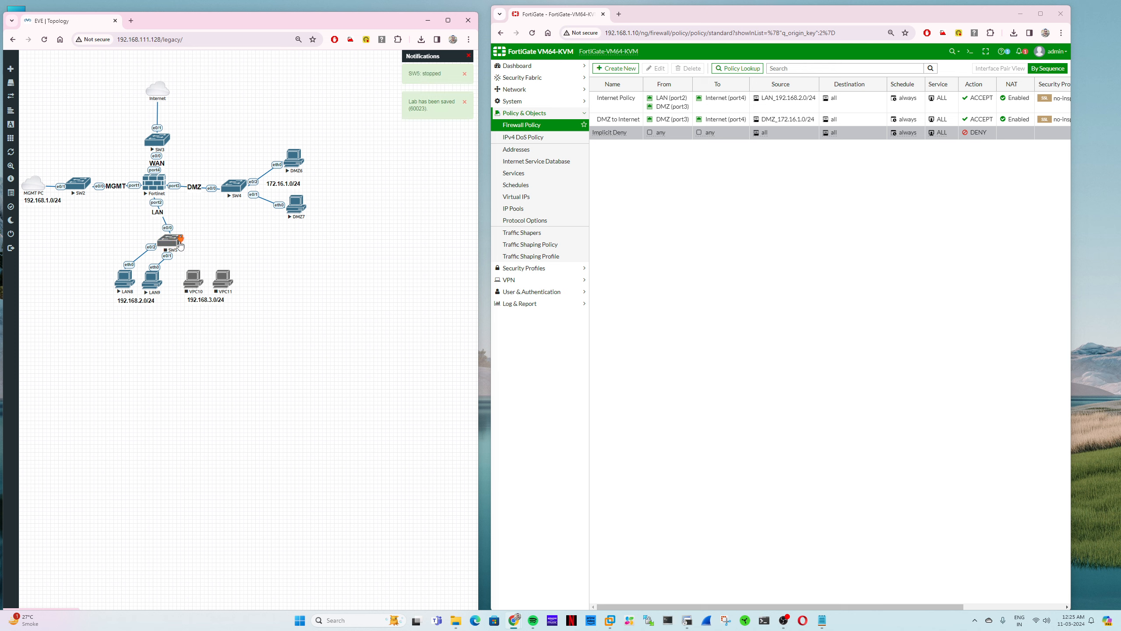
{"action": "left_click_drag", "start_coordinate": [180, 245], "coordinate": [193, 280]}
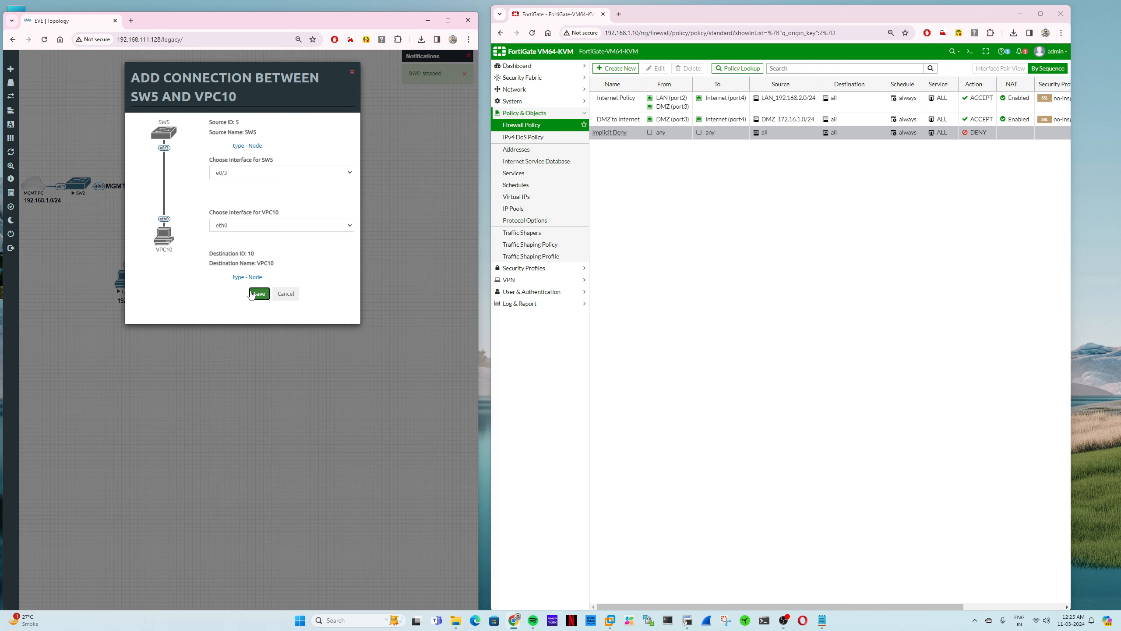
{"action": "left_click", "coordinate": [259, 294]}
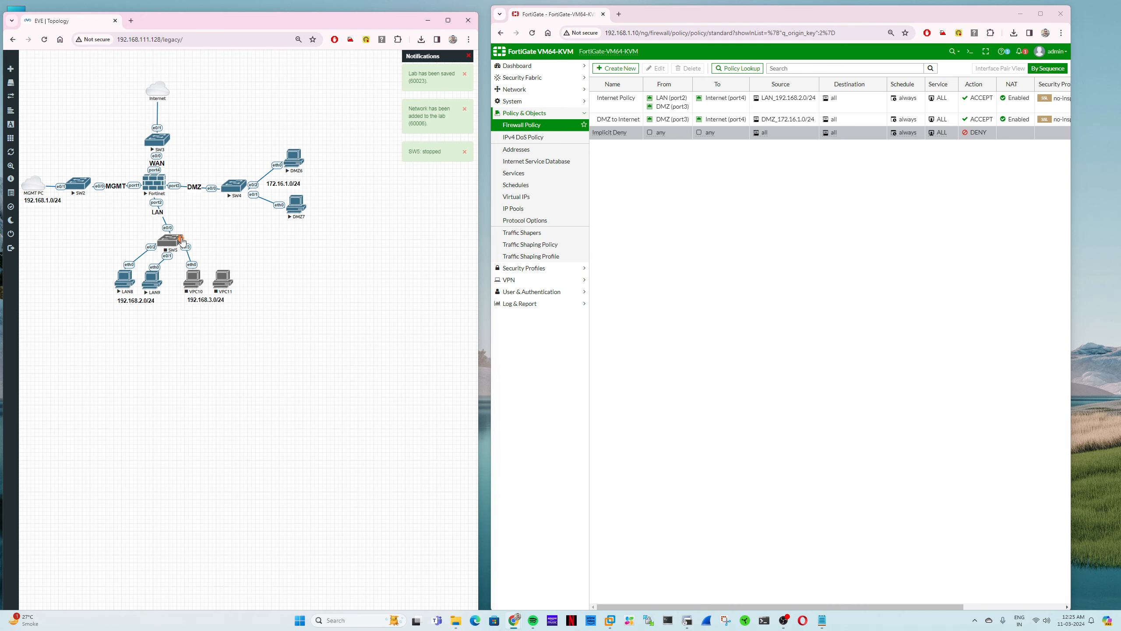
{"action": "left_click_drag", "start_coordinate": [182, 241], "coordinate": [222, 278]}
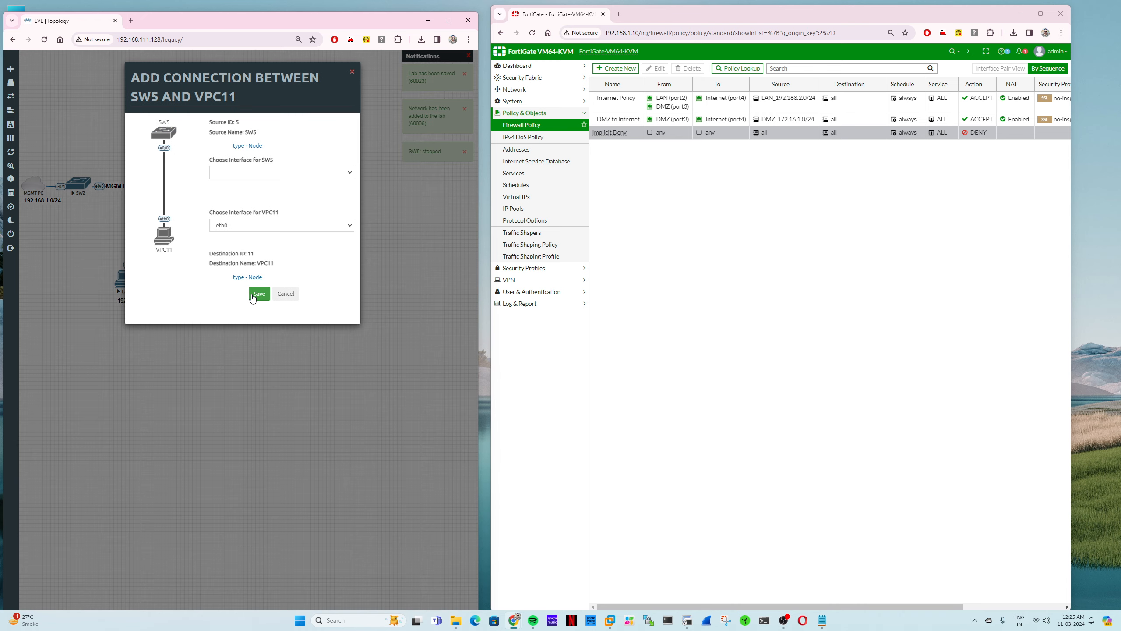
{"action": "left_click", "coordinate": [251, 295]}
{"action": "left_click", "coordinate": [321, 176]}
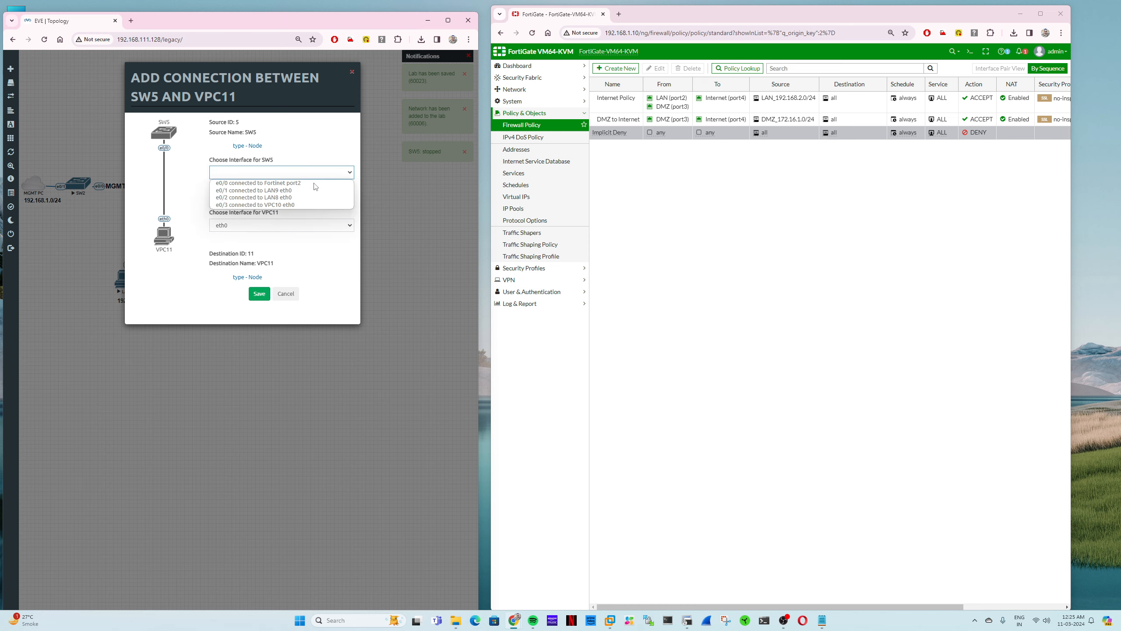
{"action": "left_click", "coordinate": [286, 294]}
Set SW5's Ethernet portgroups to 2 and connect the switch to eth0 of VPC11.
{"action": "right_click", "coordinate": [169, 242]}
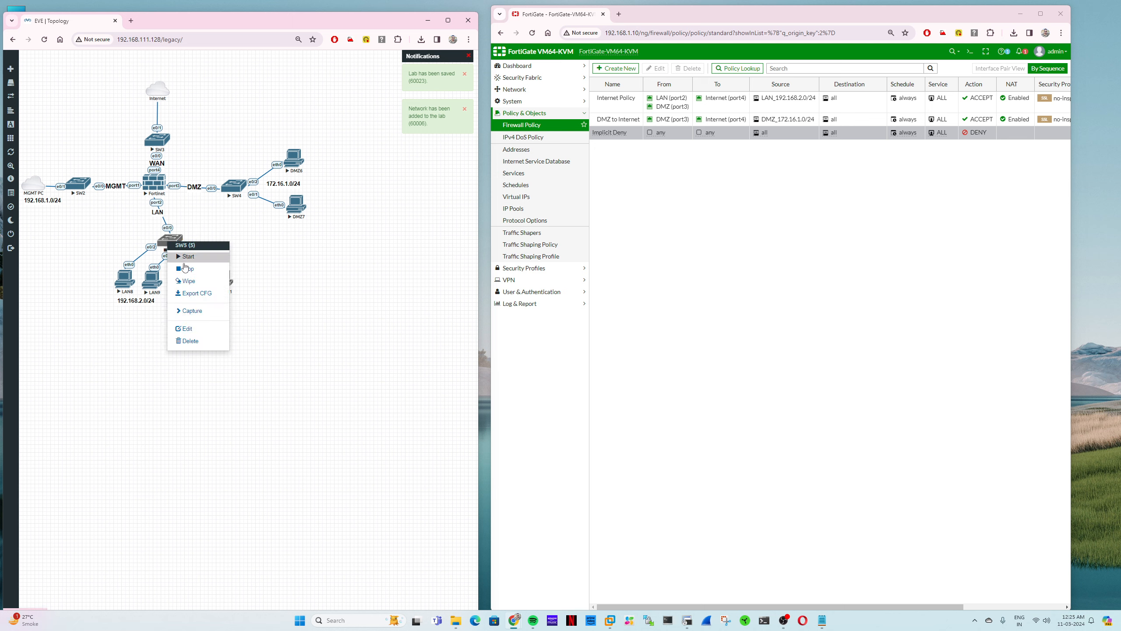
{"action": "left_click", "coordinate": [183, 328]}
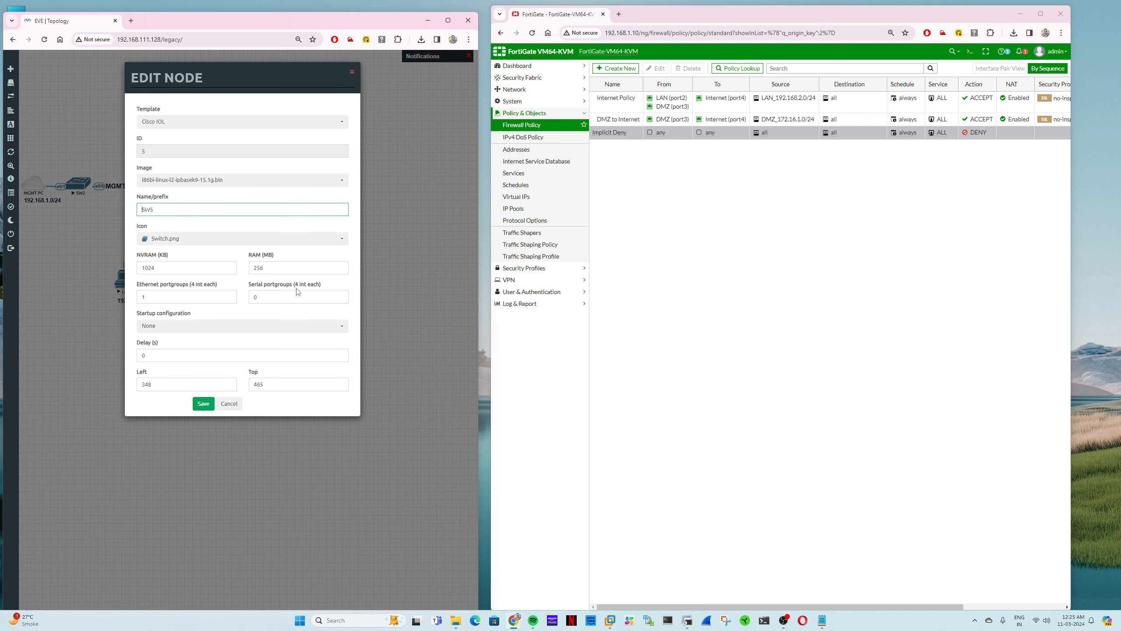
{"action": "double_click", "coordinate": [176, 297]}
{"action": "type", "text": "2"}
{"action": "left_click", "coordinate": [203, 403]}
{"action": "left_click_drag", "start_coordinate": [176, 241], "coordinate": [224, 278]}
{"action": "left_click", "coordinate": [259, 293]}
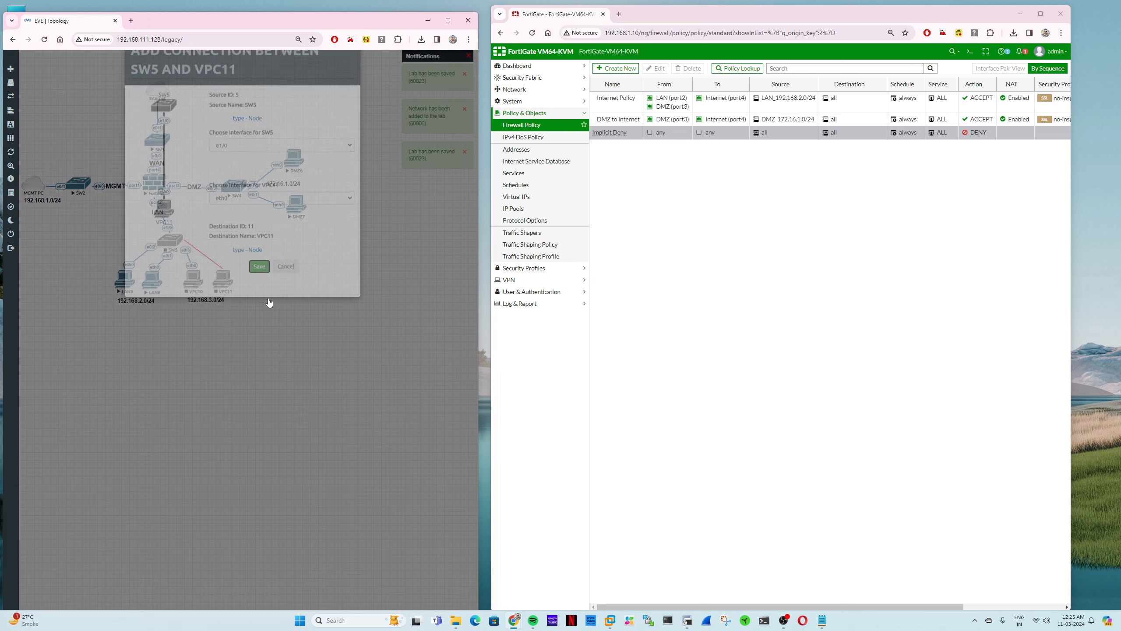
Start SW5, VPC10 and VPC11.
{"action": "right_click", "coordinate": [166, 247]}
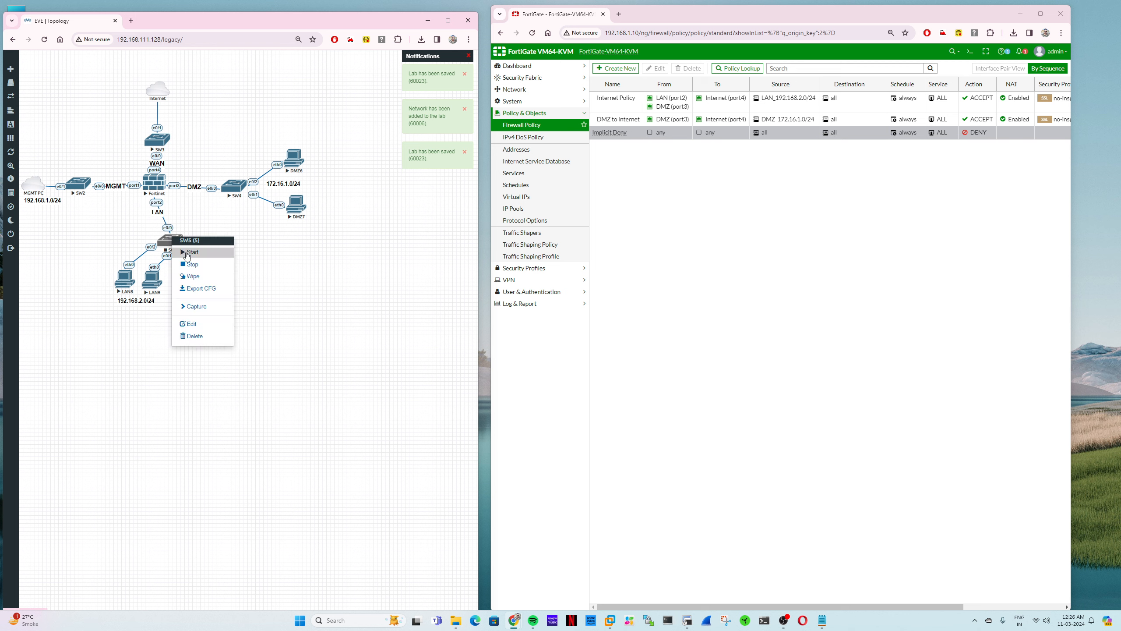
{"action": "left_click", "coordinate": [185, 253]}
{"action": "right_click", "coordinate": [197, 276]}
{"action": "left_click", "coordinate": [207, 289]}
{"action": "right_click", "coordinate": [222, 280]}
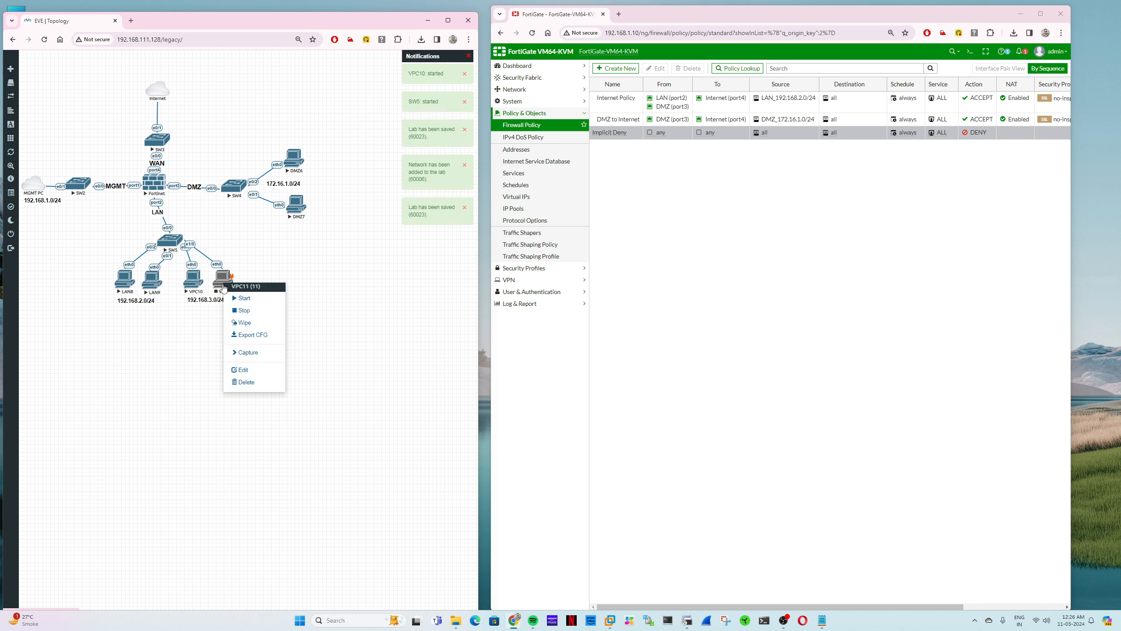
{"action": "left_click", "coordinate": [250, 299]}
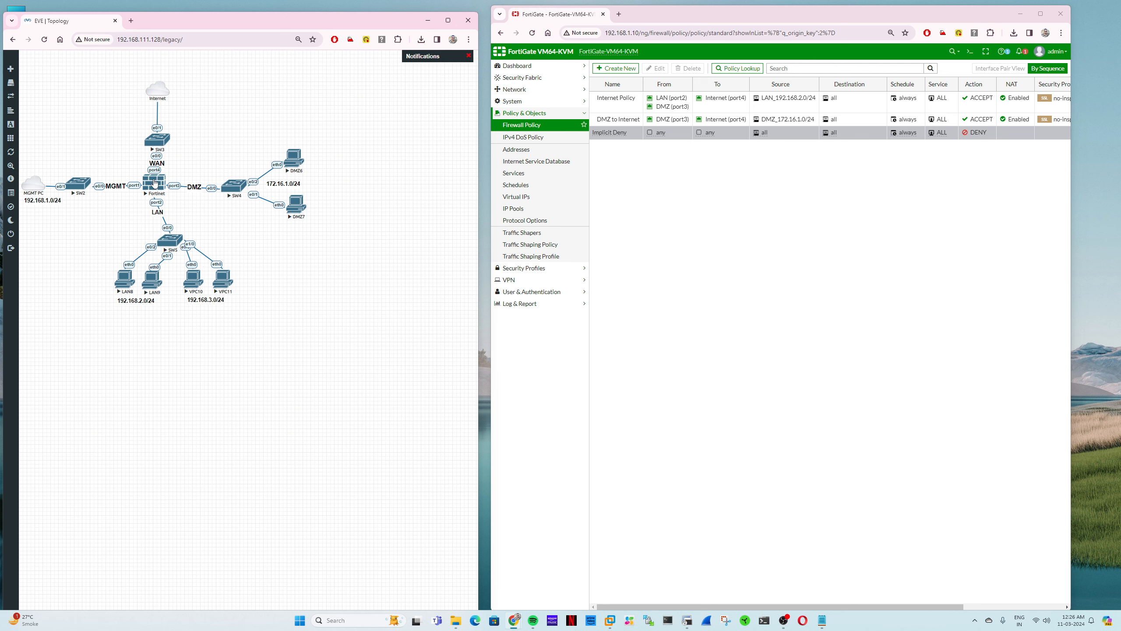
Add a bold text label VLAN 20 in font size 14 and place it under the 192.168.2.0/24 label.
{"action": "right_click", "coordinate": [116, 305]}
{"action": "right_click", "coordinate": [112, 328]}
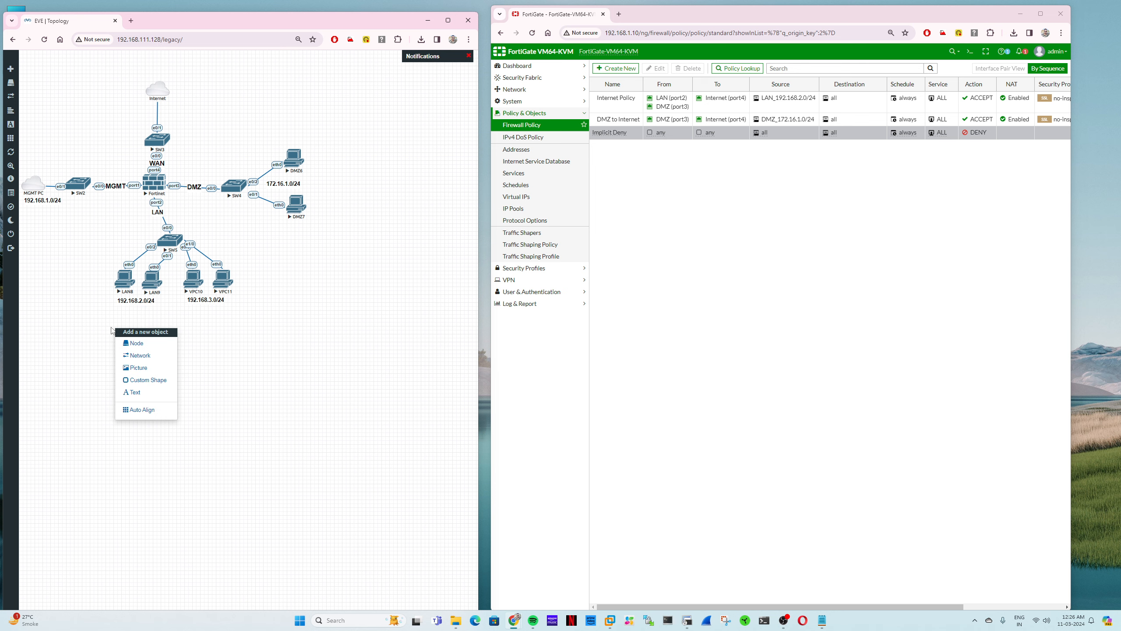
{"action": "left_click", "coordinate": [132, 391]}
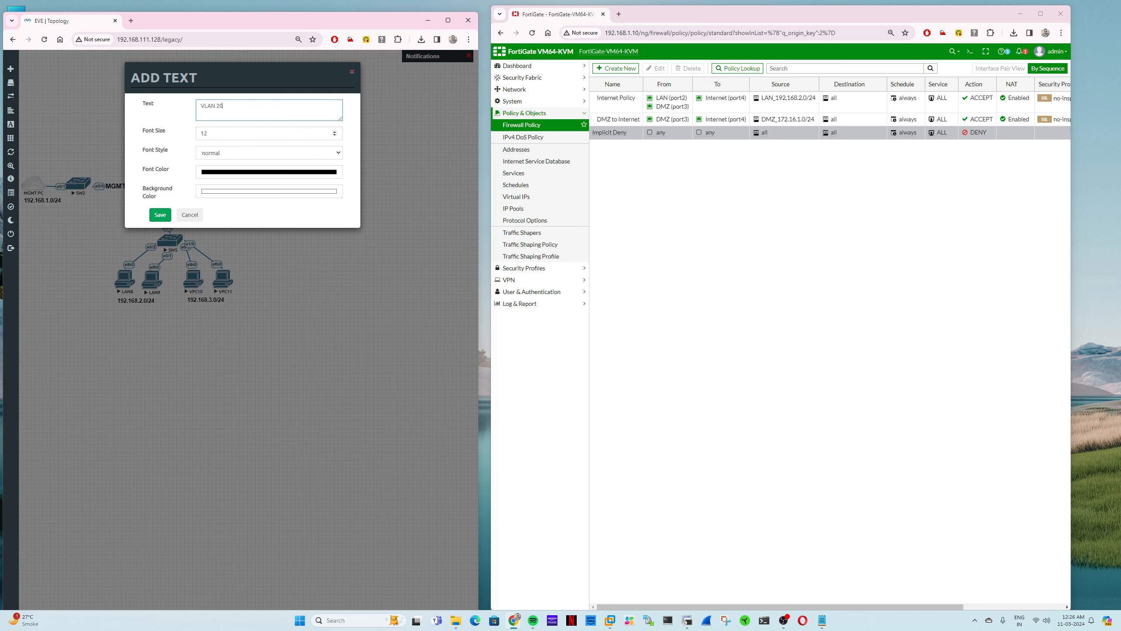
{"action": "key", "text": "Tab"}
{"action": "type", "text": "14"}
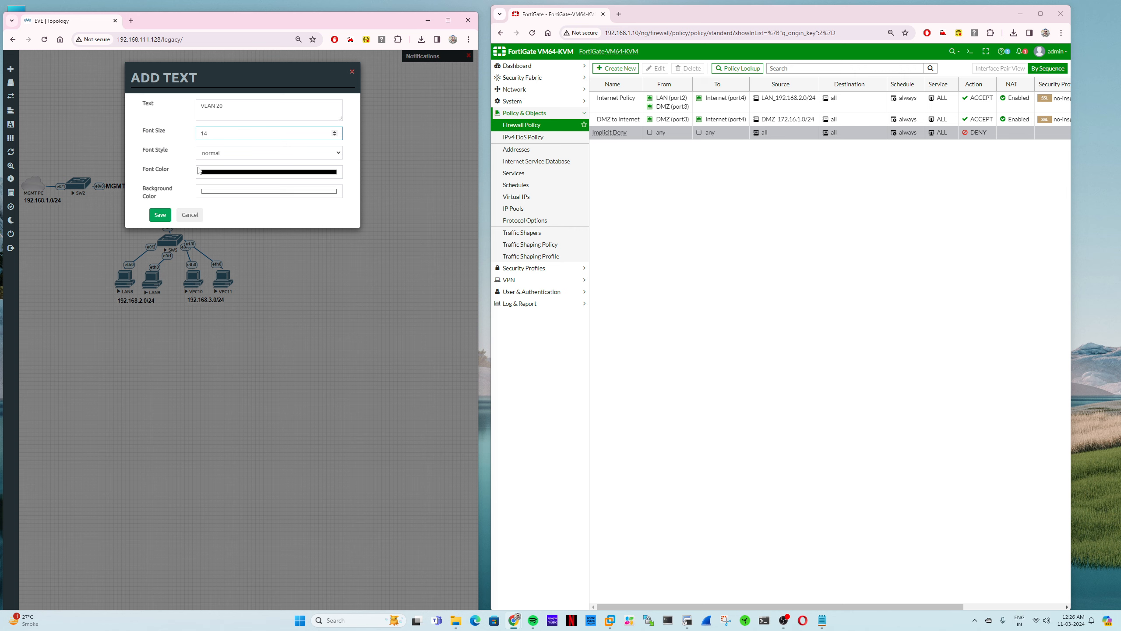
{"action": "left_click", "coordinate": [218, 155]}
{"action": "left_click", "coordinate": [219, 168]}
{"action": "left_click", "coordinate": [217, 156]}
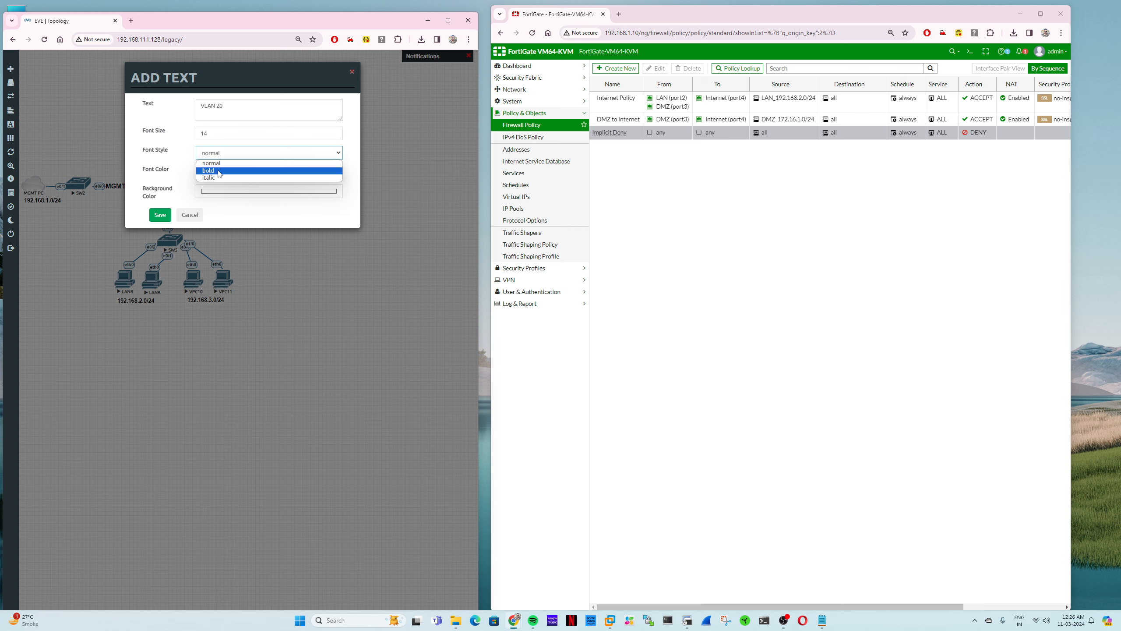
{"action": "left_click", "coordinate": [215, 170]}
{"action": "left_click", "coordinate": [159, 217]}
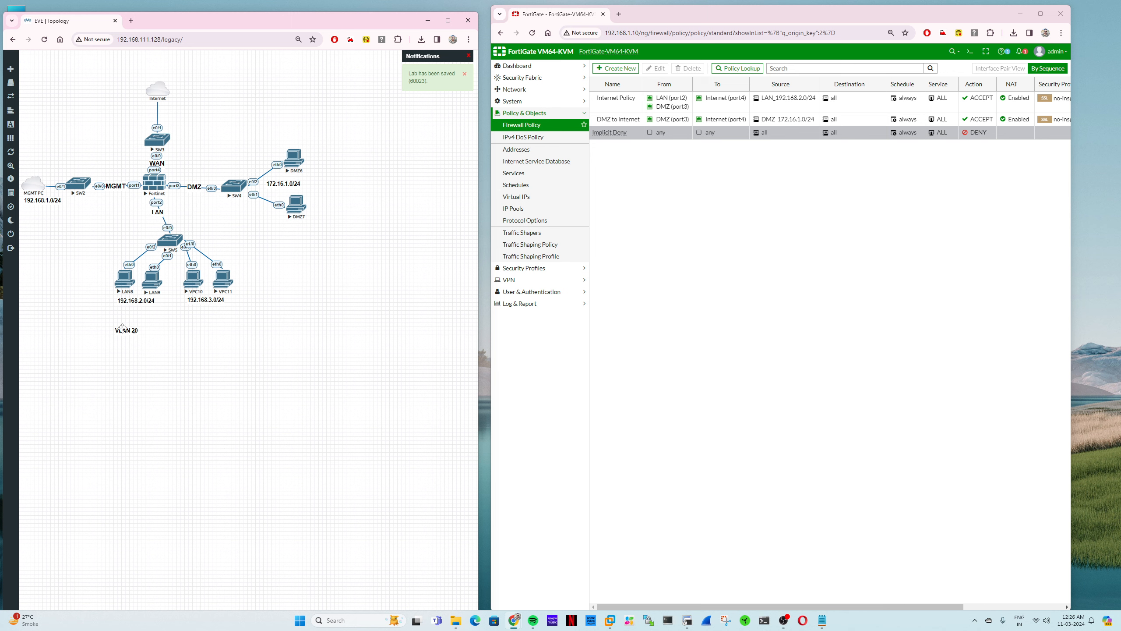
{"action": "left_click_drag", "start_coordinate": [127, 329], "coordinate": [134, 311]}
Duplicate the VLAN 20 label and place the copy under the 192.168.3.0/24 label.
{"action": "right_click", "coordinate": [134, 312]}
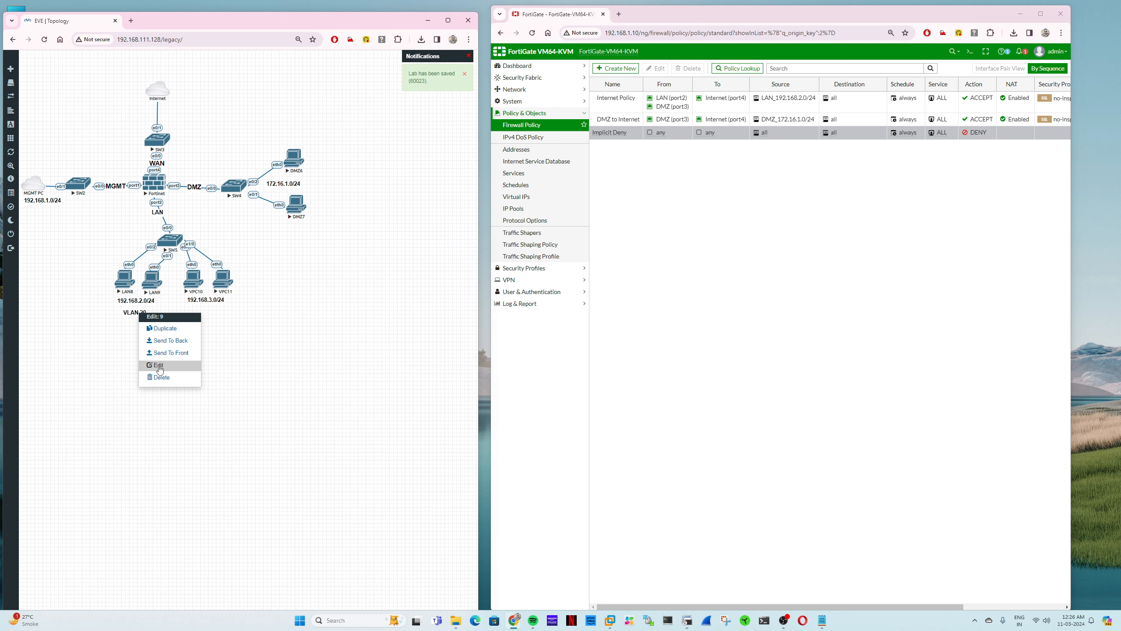
{"action": "left_click", "coordinate": [164, 329]}
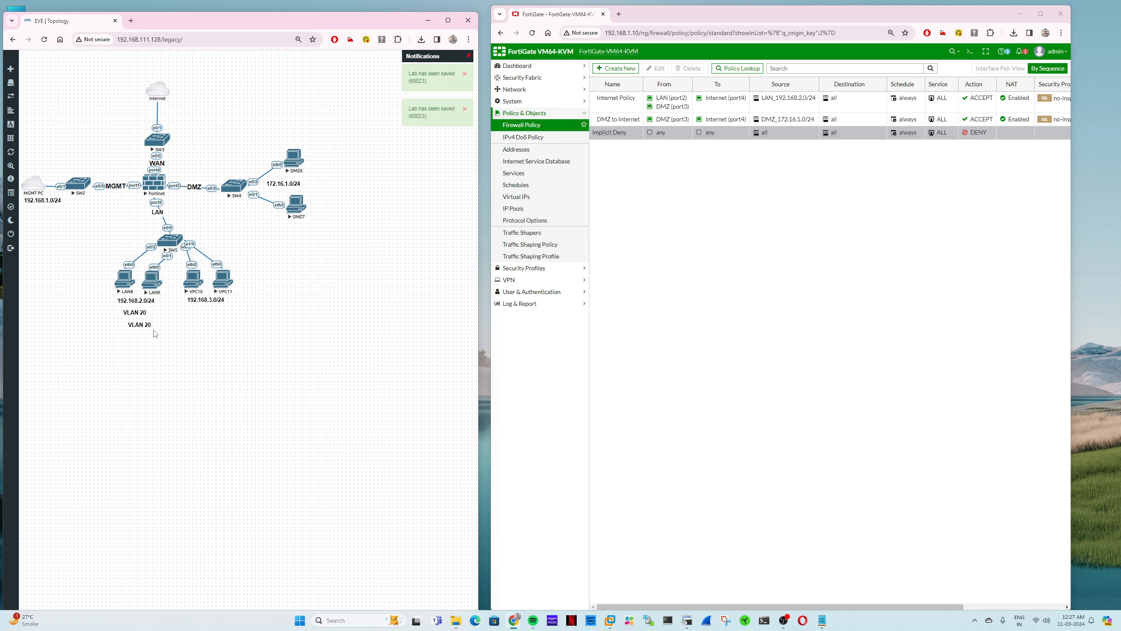
{"action": "left_click_drag", "start_coordinate": [148, 325], "coordinate": [201, 312]}
Change the text of the copied label under 192.168.3.0/24 to VLAN 30.
{"action": "double_click", "coordinate": [210, 311]}
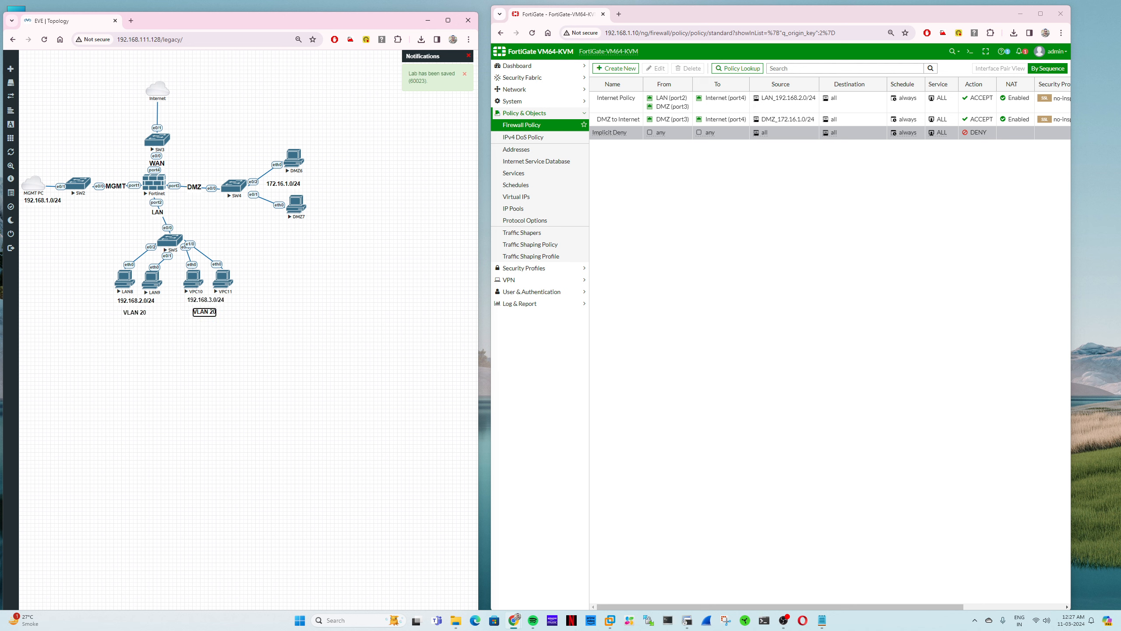
{"action": "left_click", "coordinate": [223, 314]}
{"action": "double_click", "coordinate": [210, 311]}
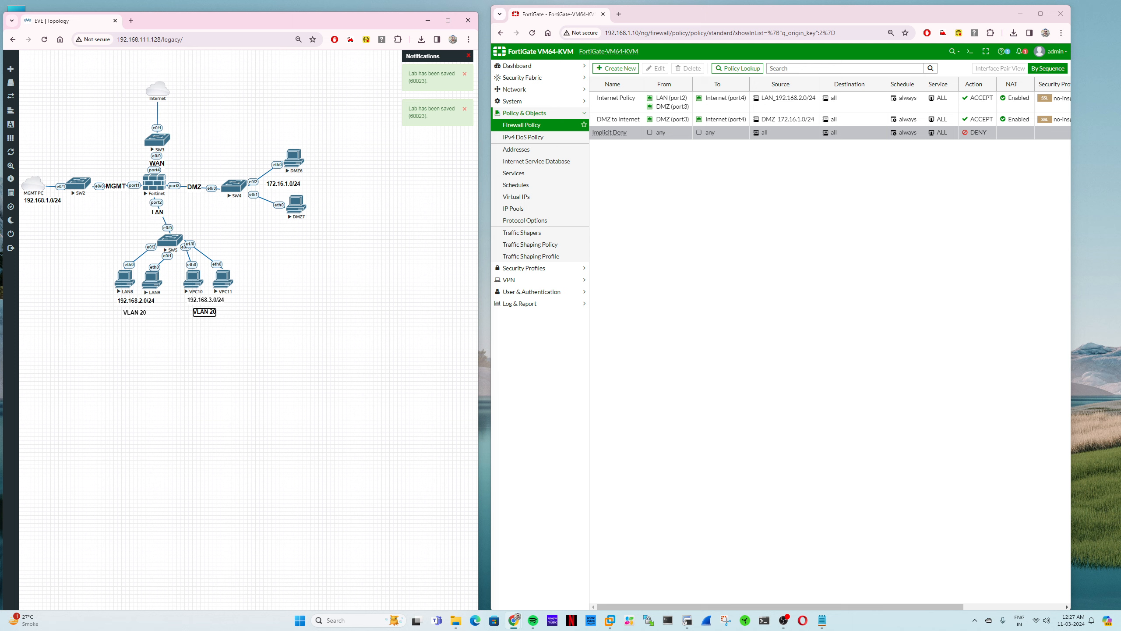
{"action": "key", "text": "ctrl+s"}
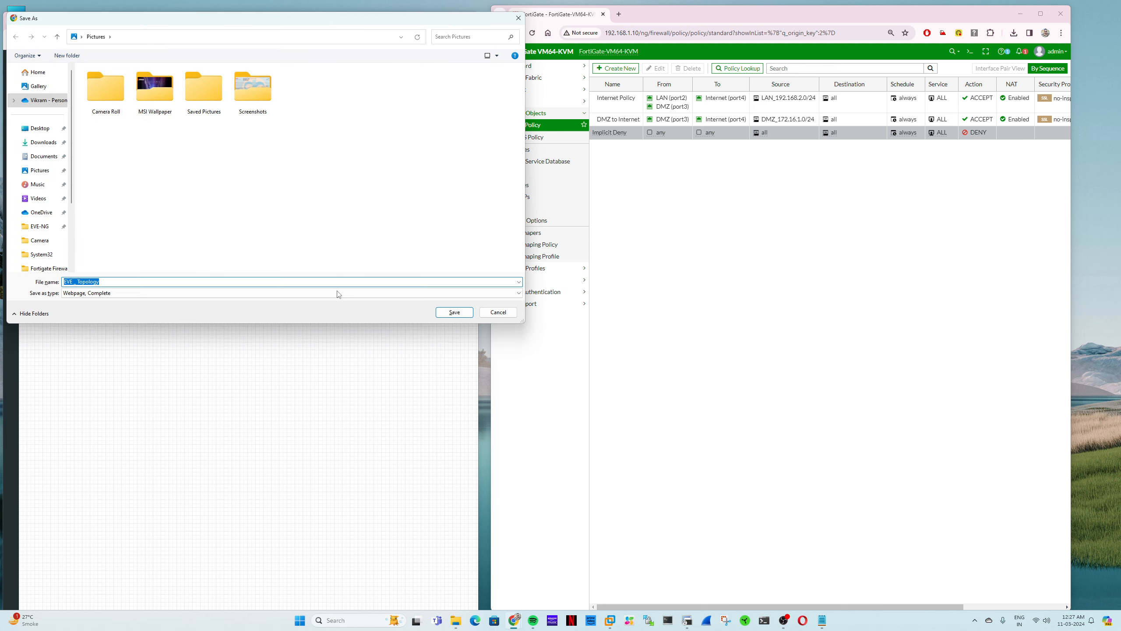
{"action": "left_click", "coordinate": [489, 313]}
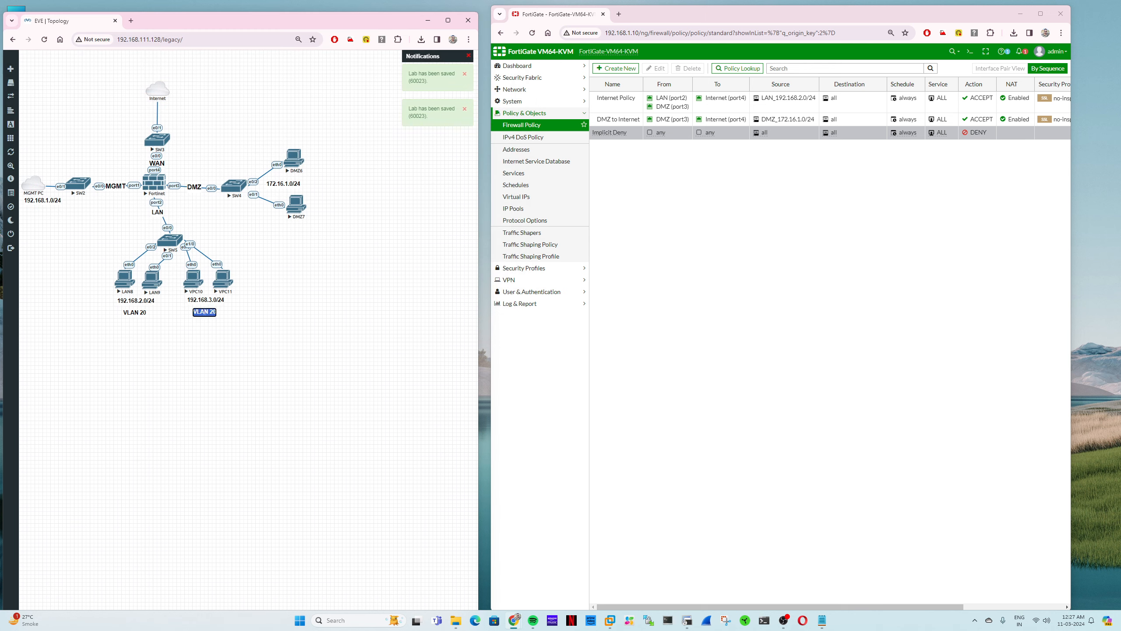
{"action": "type", "text": "VLAN"}
{"action": "left_click", "coordinate": [255, 318]}
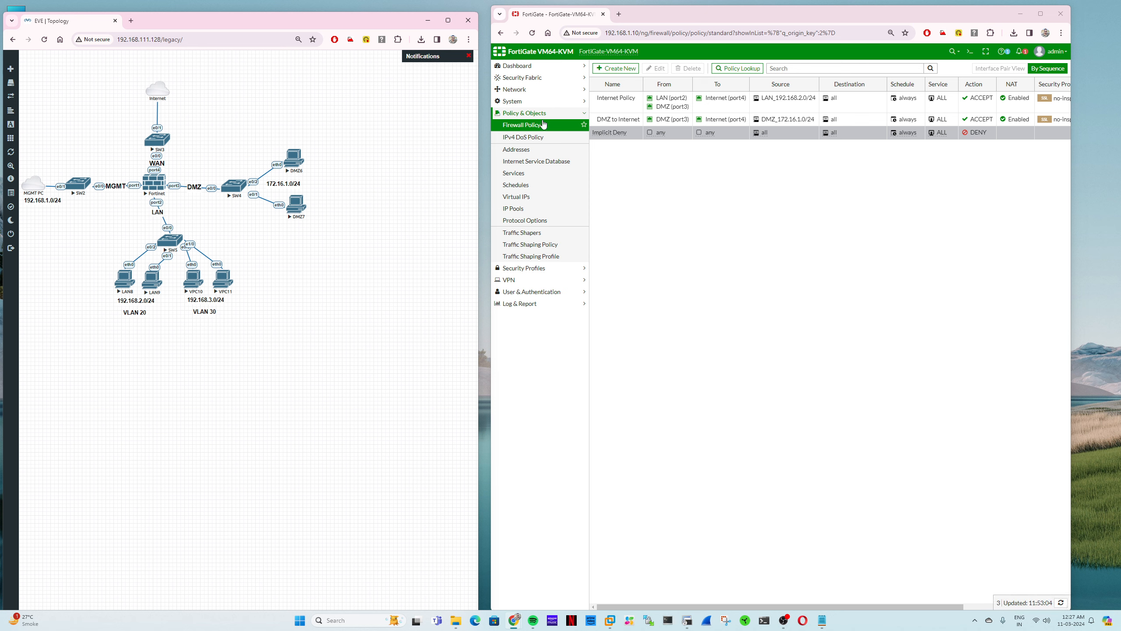
{"action": "left_click", "coordinate": [546, 103]}
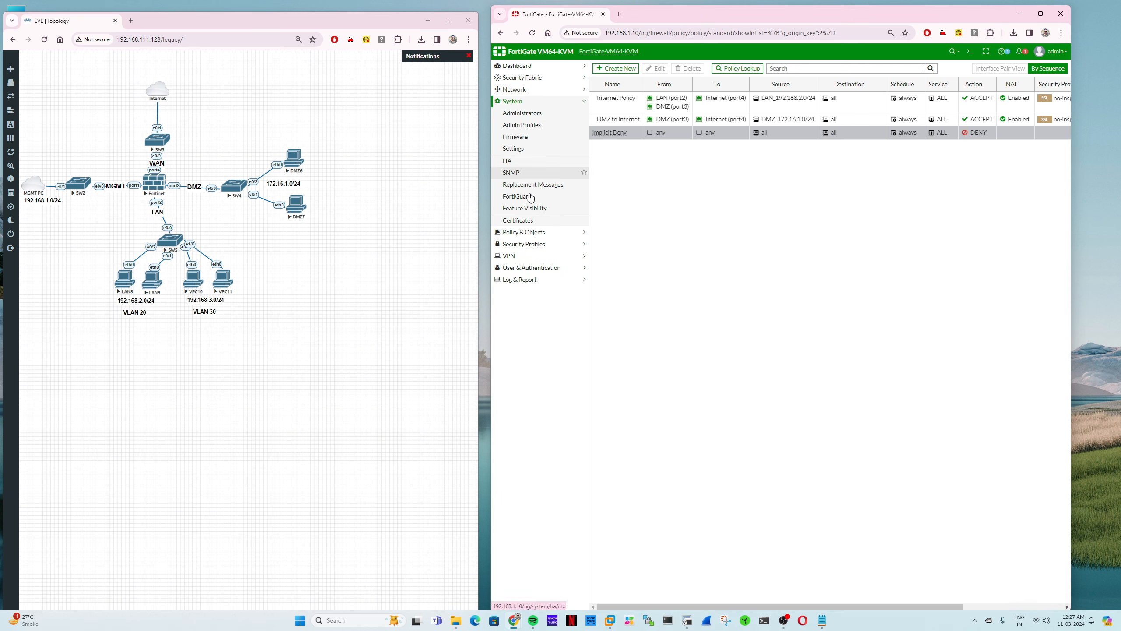
{"action": "left_click", "coordinate": [523, 233]}
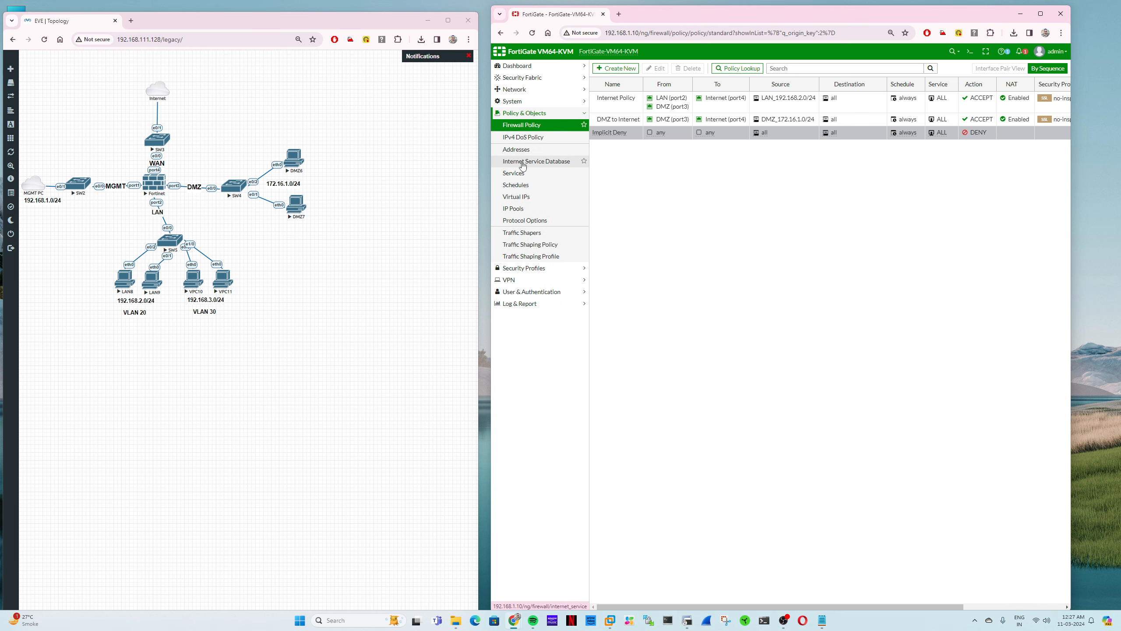
{"action": "left_click", "coordinate": [525, 102]}
Set the IP/netmask of the LAN (port2) interface to 0.0.0.0/0 and save the change.
{"action": "left_click", "coordinate": [514, 89]}
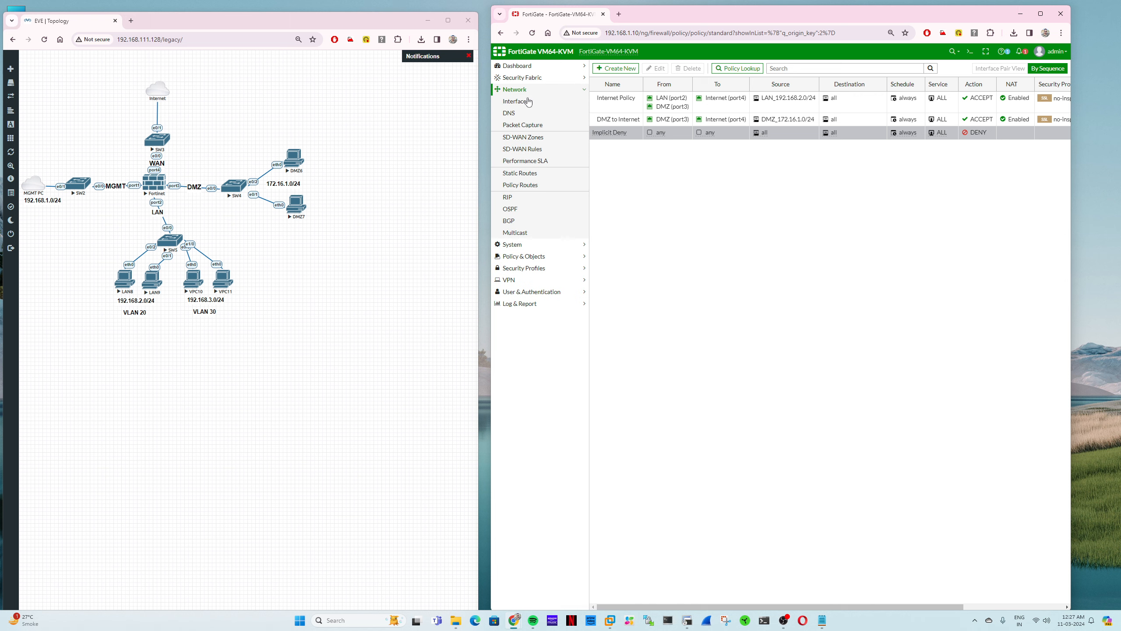
{"action": "left_click", "coordinate": [515, 101]}
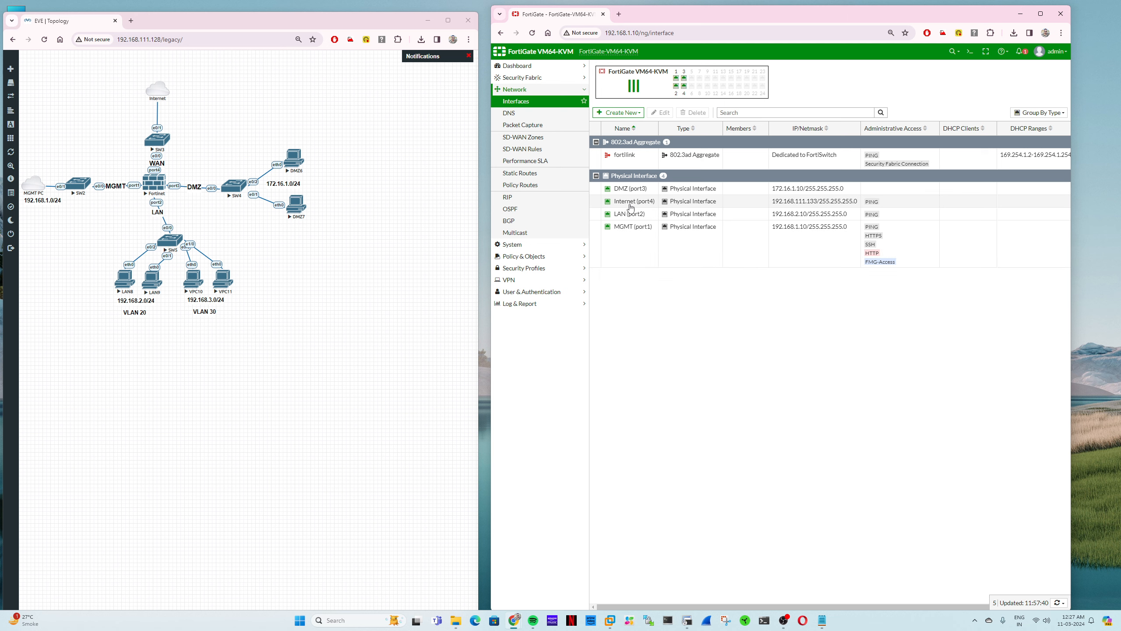
{"action": "double_click", "coordinate": [631, 214]}
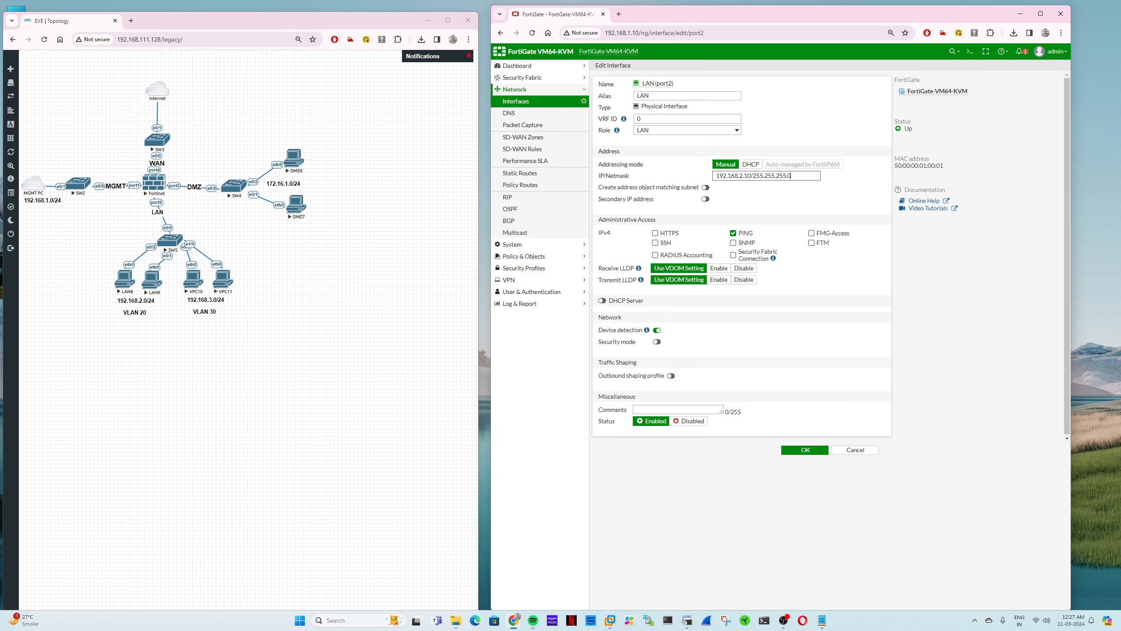
{"action": "triple_click", "coordinate": [753, 177]}
{"action": "key", "text": "BackSpace"}
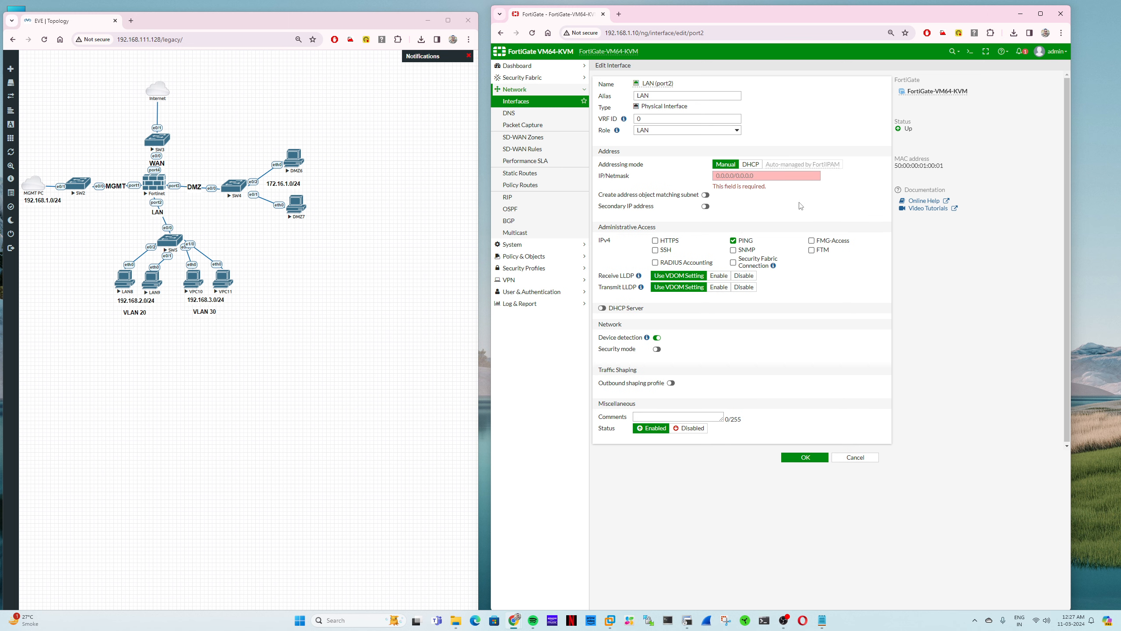
{"action": "type", "text": "0.0.0"}
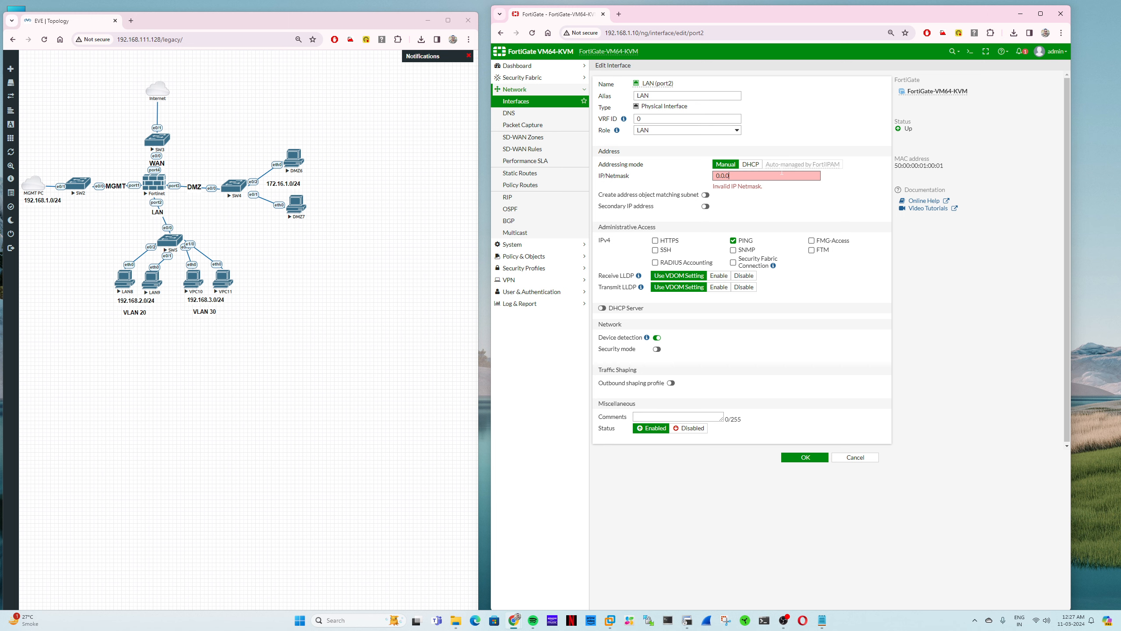
{"action": "type", "text": ".0/0"}
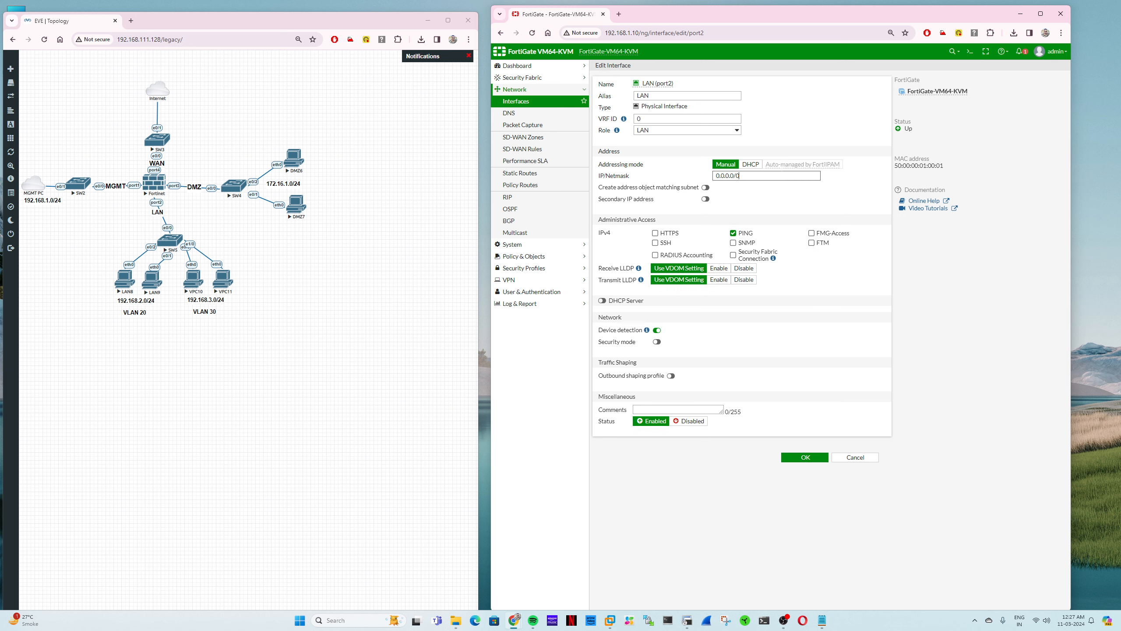
{"action": "left_click", "coordinate": [795, 454]}
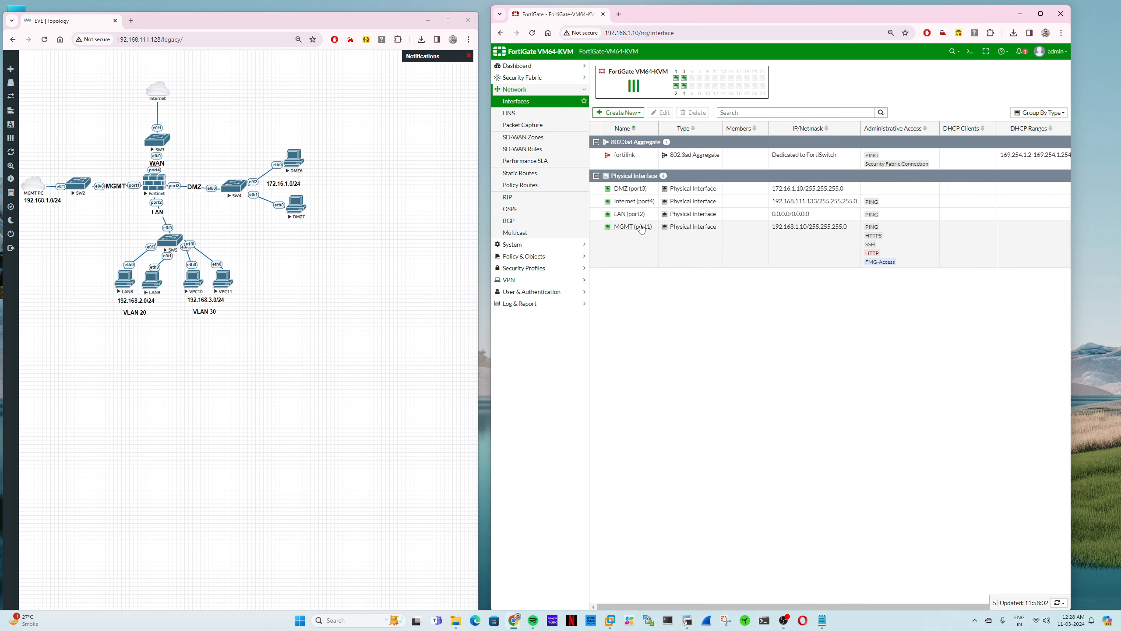
Start a new interface named VLAN 20 of type VLAN on the LAN (port2) interface.
{"action": "left_click", "coordinate": [637, 115]}
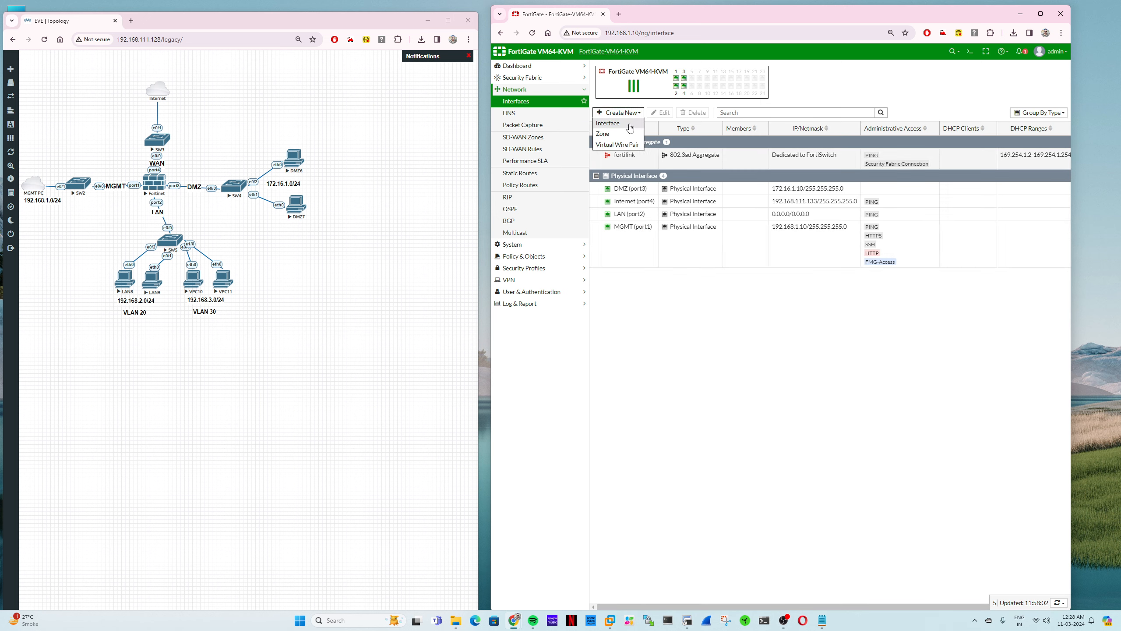
{"action": "left_click", "coordinate": [608, 124]}
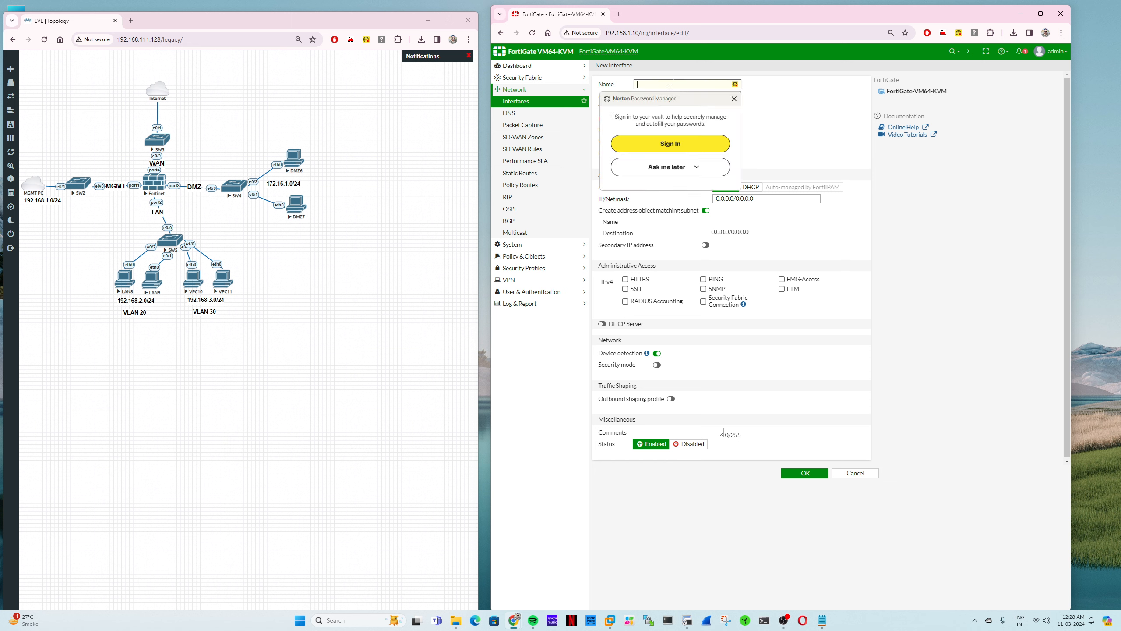
{"action": "type", "text": "VLAN 20"}
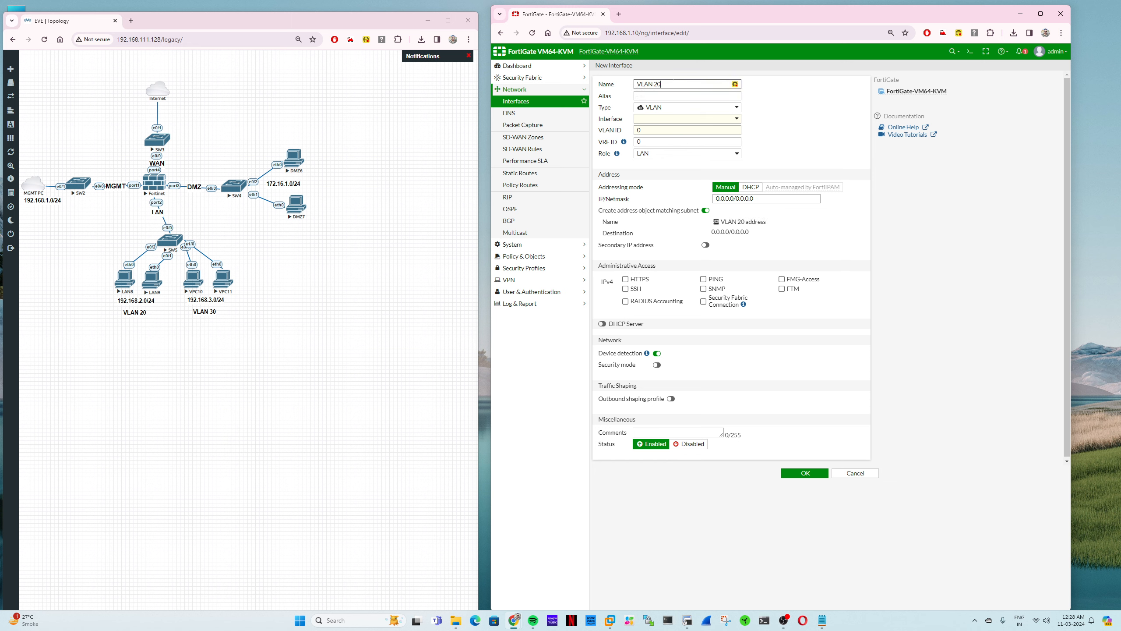
{"action": "left_click", "coordinate": [684, 108]}
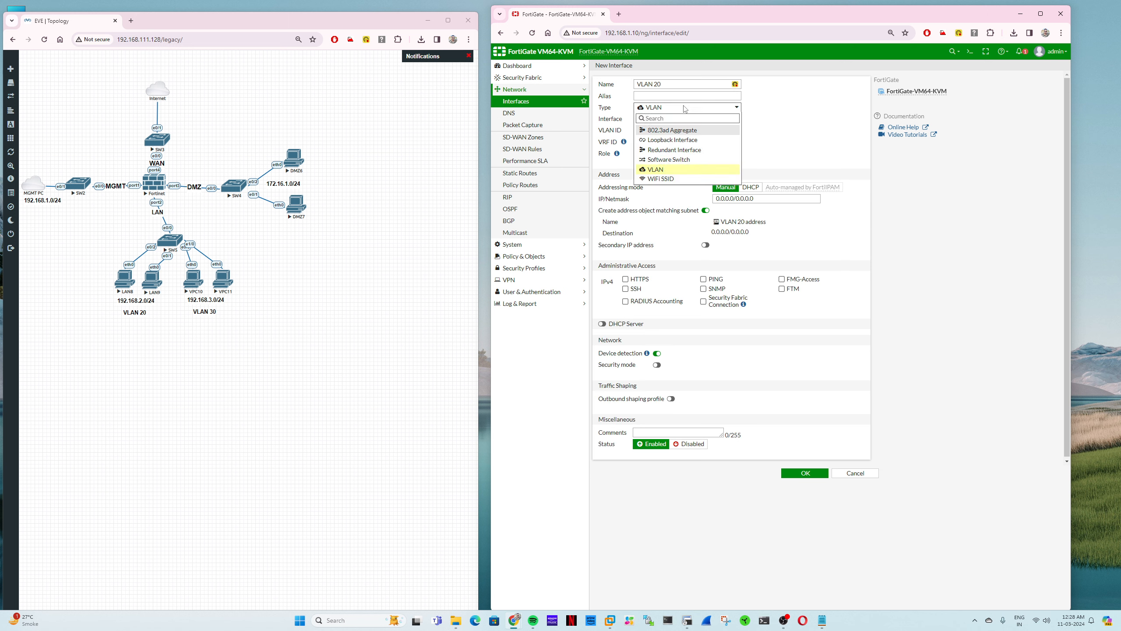
{"action": "left_click", "coordinate": [647, 169]}
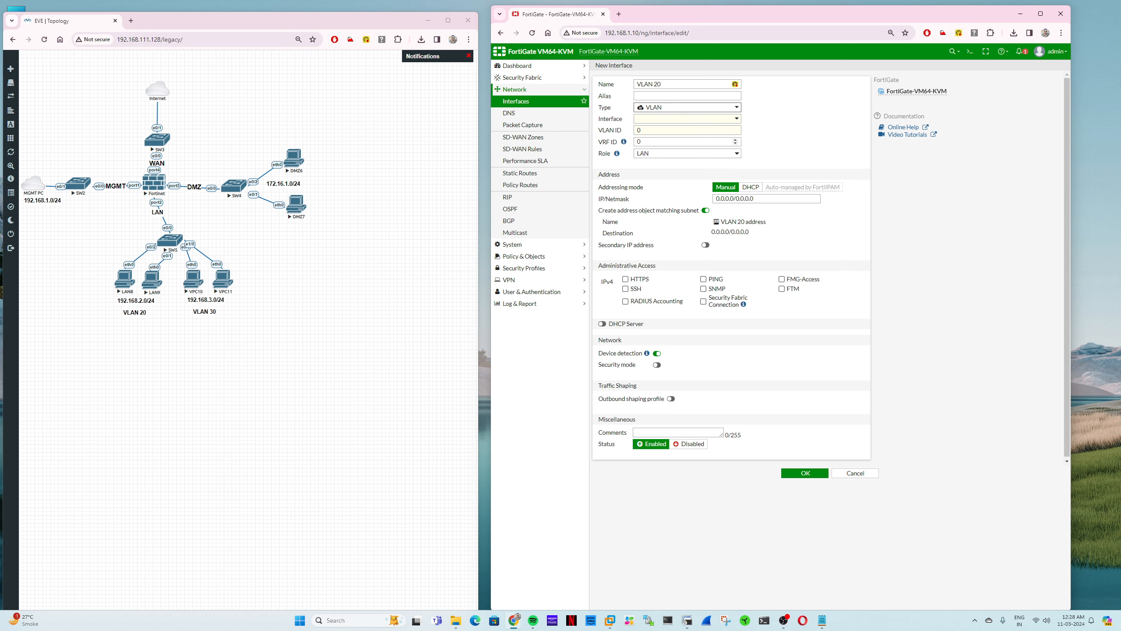
{"action": "left_click", "coordinate": [664, 120]}
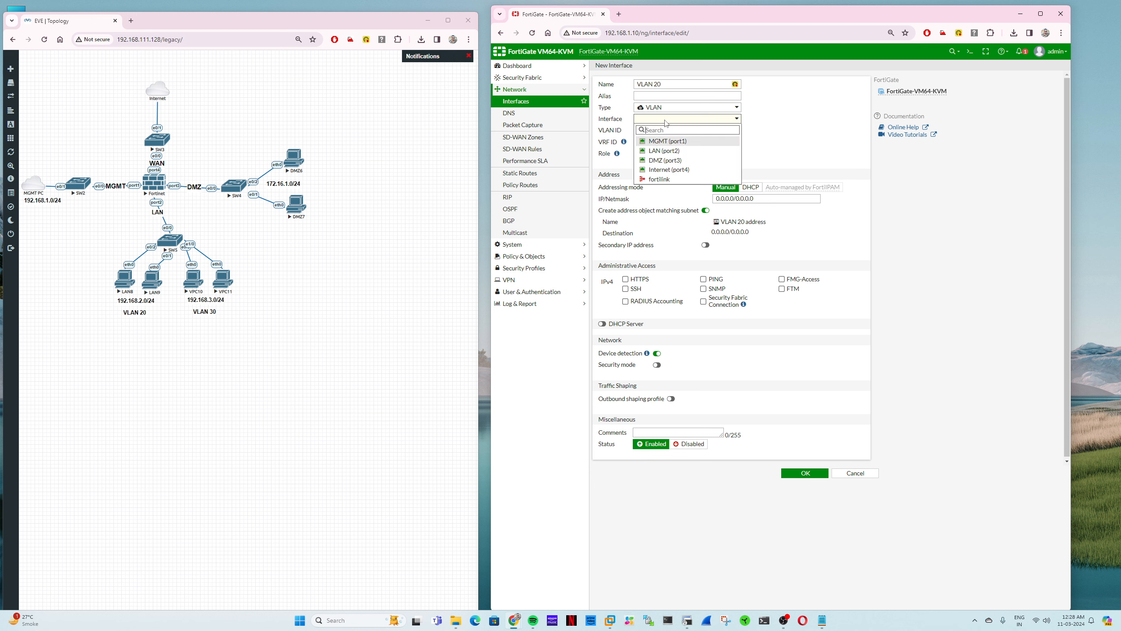
{"action": "left_click", "coordinate": [675, 153]}
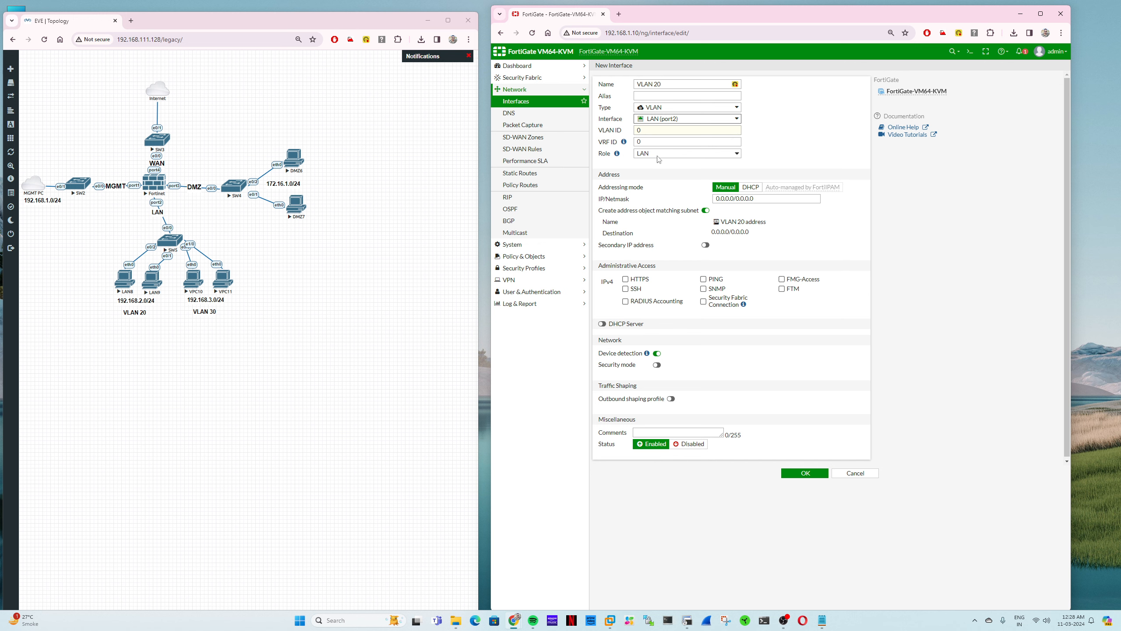
Set the VLAN 20 interface's IP/netmask to 192.168.2.10/24, allow PING access and submit it.
{"action": "left_click", "coordinate": [750, 197]}
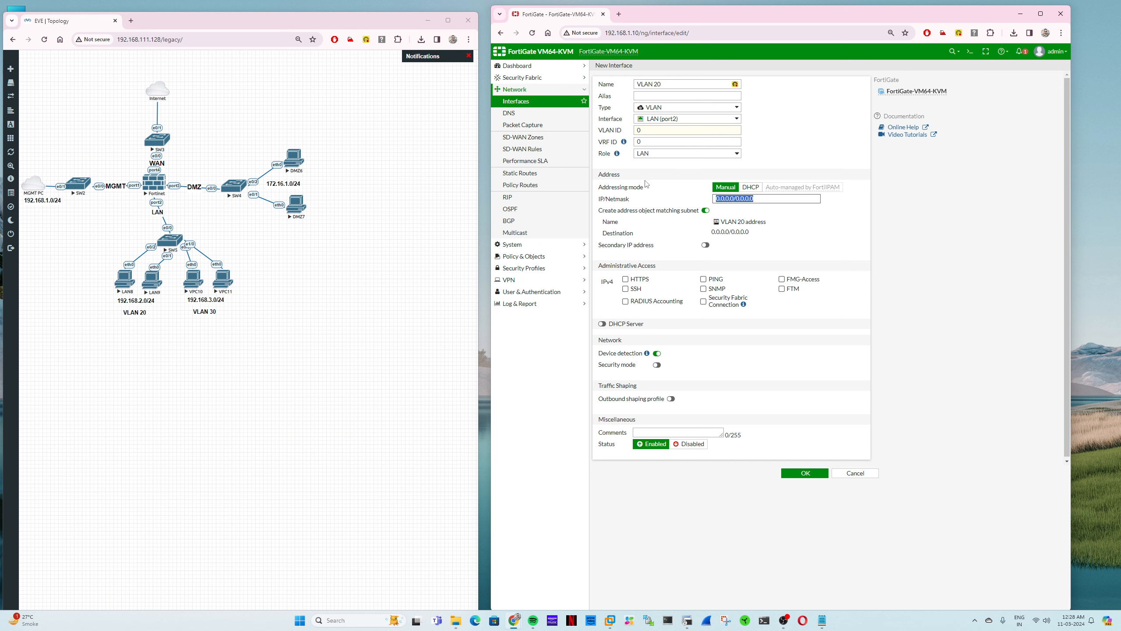
{"action": "type", "text": "192.168.2"}
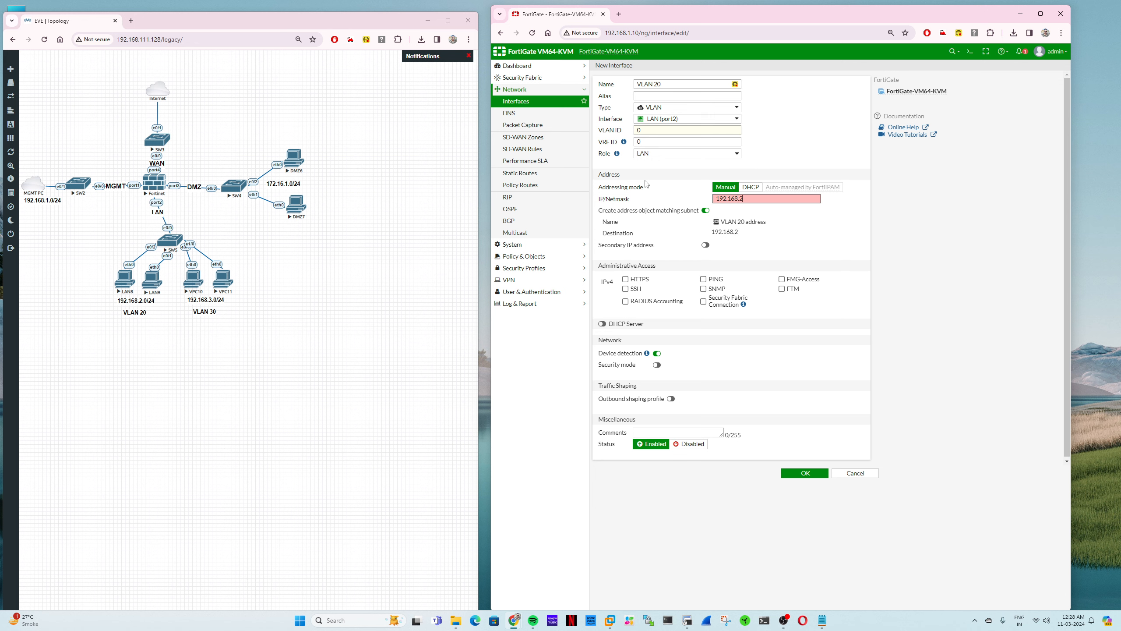
{"action": "type", "text": ".10/24"}
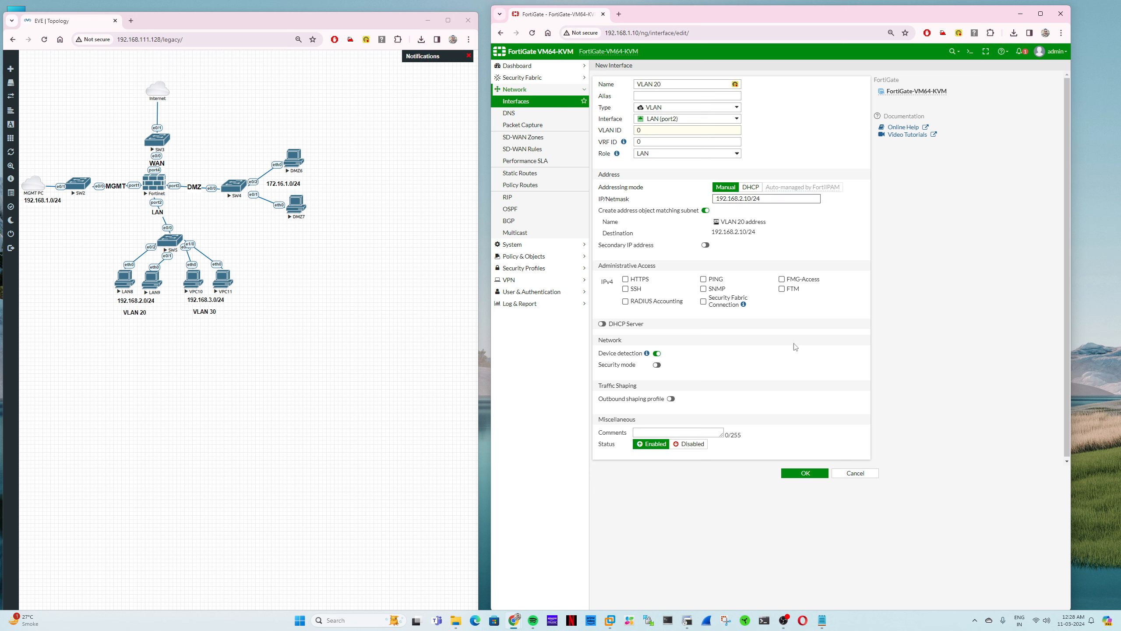
{"action": "left_click", "coordinate": [714, 279]}
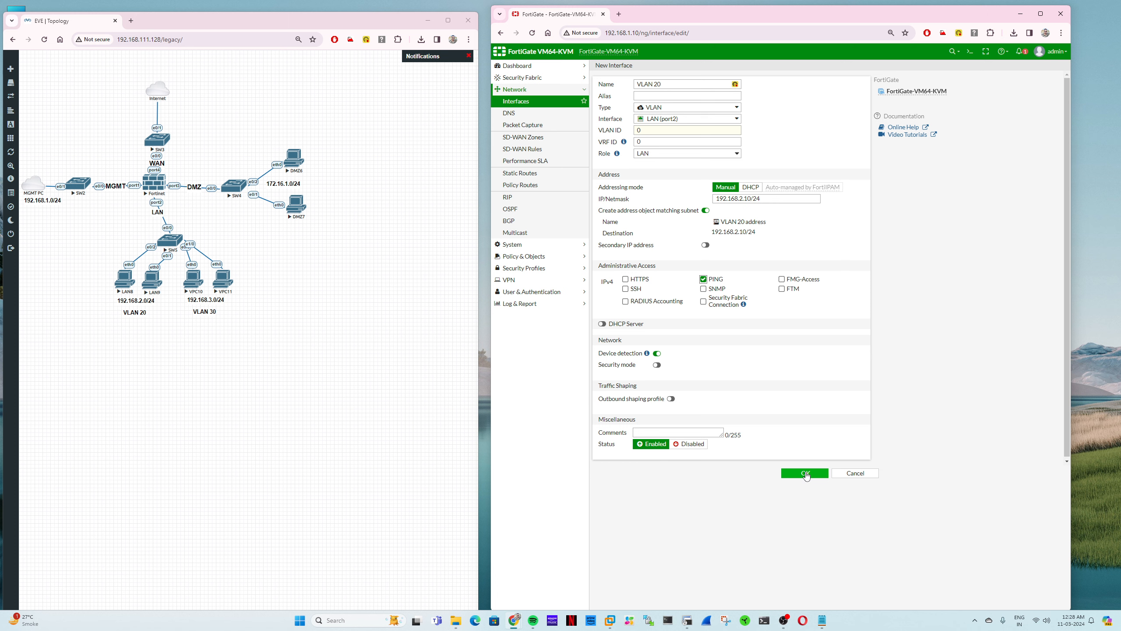
{"action": "left_click", "coordinate": [805, 475]}
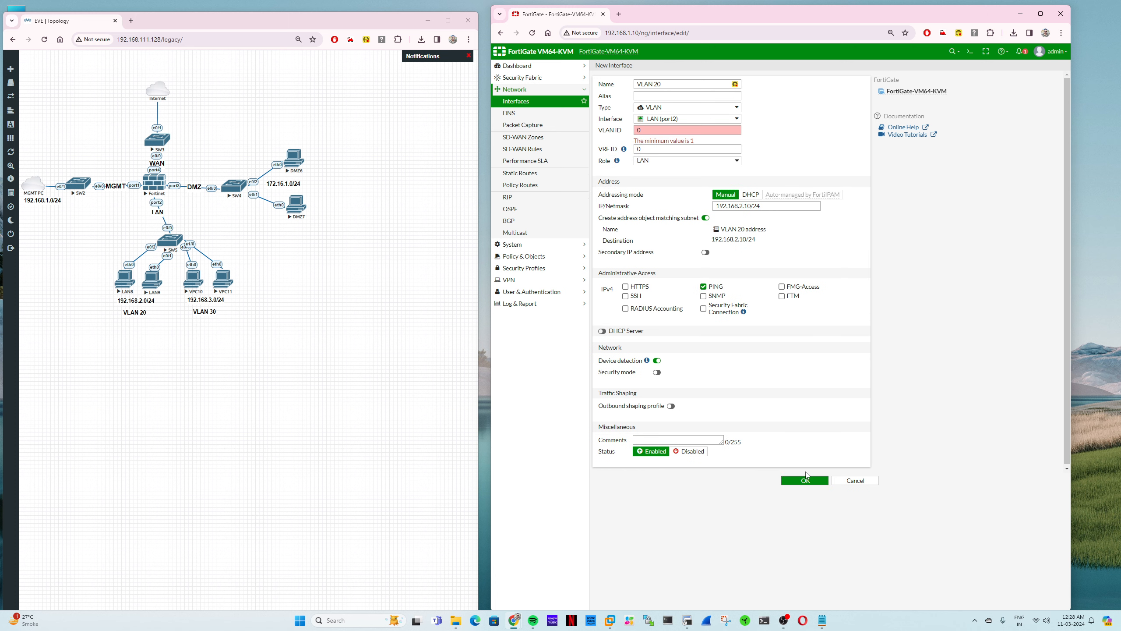
Set the VLAN ID to 20 and save the VLAN 20 interface.
{"action": "left_click", "coordinate": [618, 125]}
{"action": "type", "text": "2"}
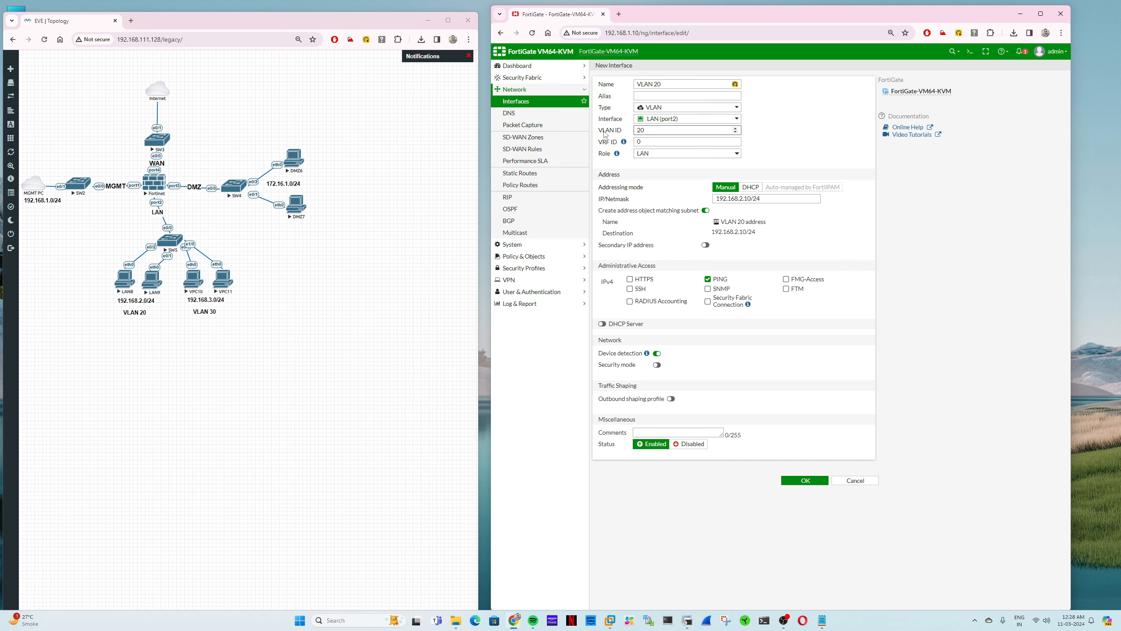
{"action": "double_click", "coordinate": [640, 130]}
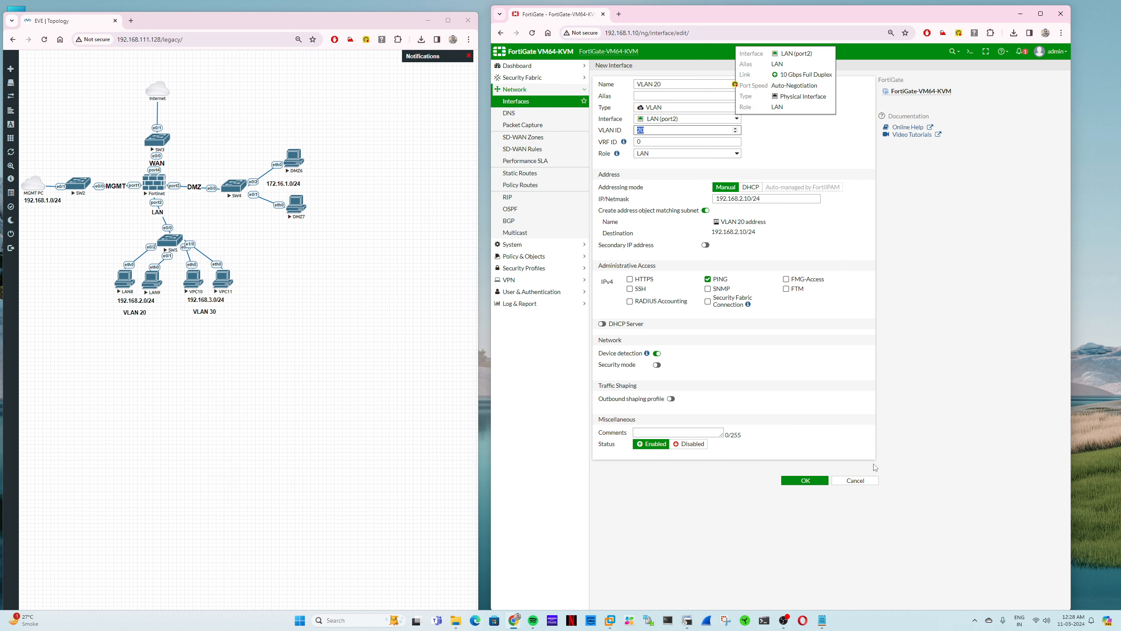
{"action": "left_click", "coordinate": [804, 481]}
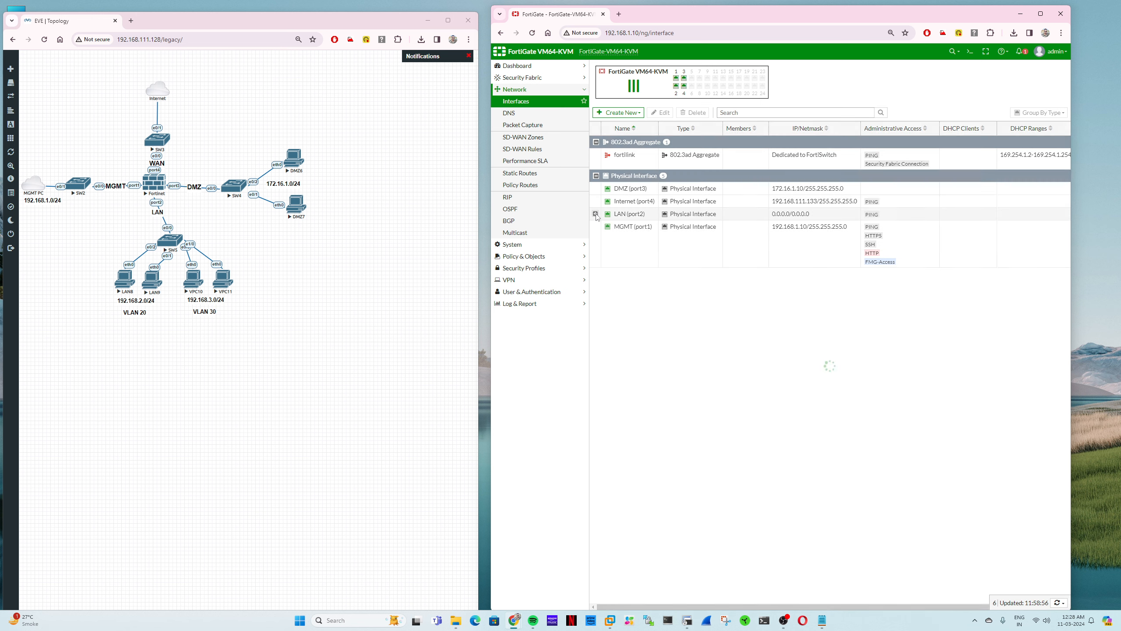
Start a new VLAN interface named VLAN 30 on LAN (port2) with VLAN ID 30.
{"action": "left_click", "coordinate": [618, 112]}
{"action": "left_click", "coordinate": [621, 127]}
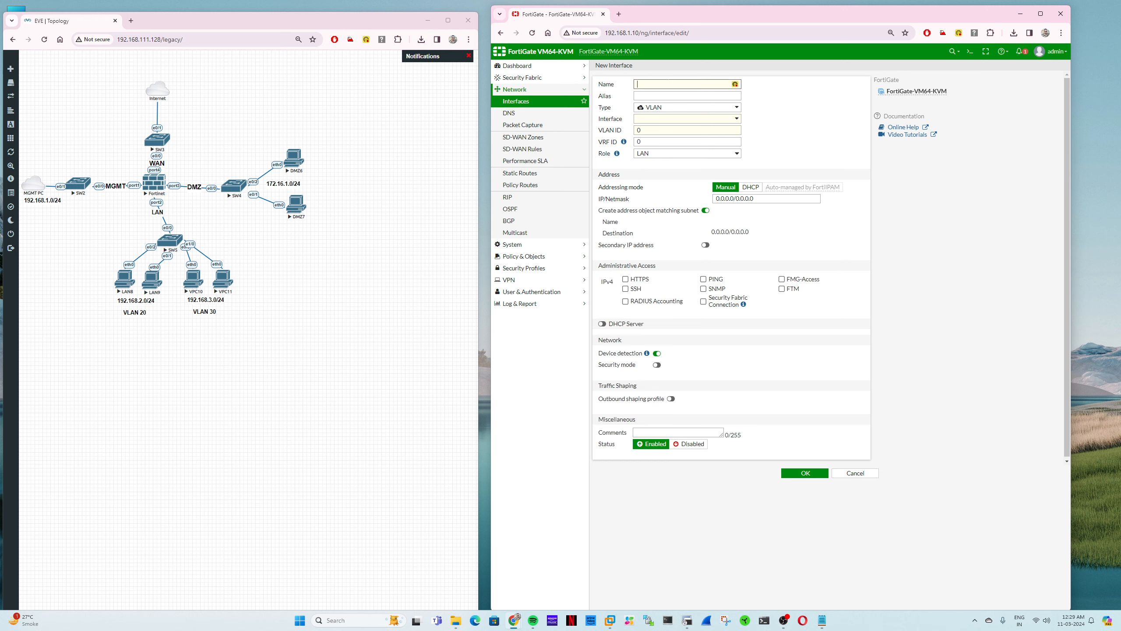
{"action": "type", "text": "VLAN 30"}
{"action": "left_click", "coordinate": [654, 119]}
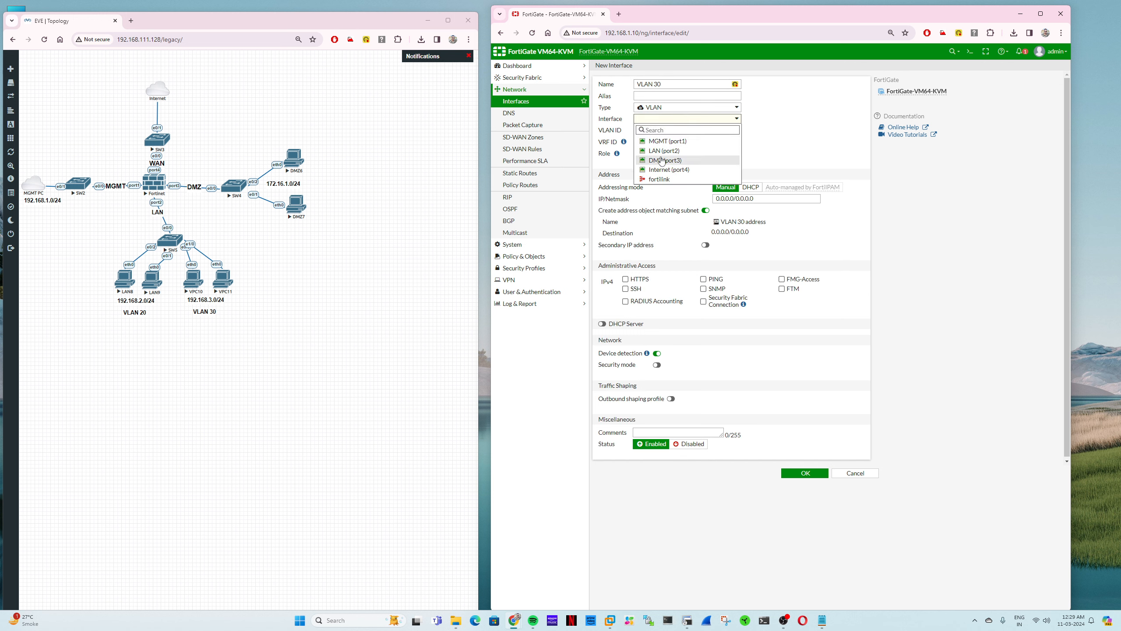
{"action": "left_click", "coordinate": [663, 151]}
{"action": "left_click", "coordinate": [604, 126]}
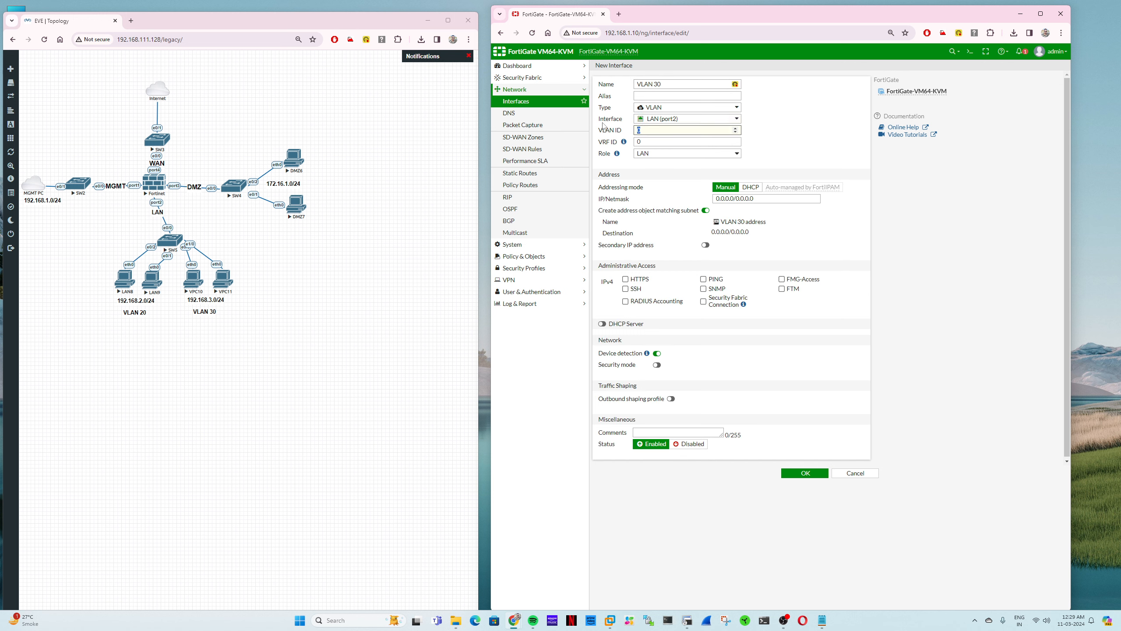
{"action": "type", "text": "30"}
Set VLAN 30's IP/netmask to 192.168.3.10/24, allow PING access, save it and expand LAN (port2) to list its VLANs.
{"action": "left_click_drag", "start_coordinate": [762, 199], "coordinate": [707, 202]}
{"action": "type", "text": "192.168.3.10"}
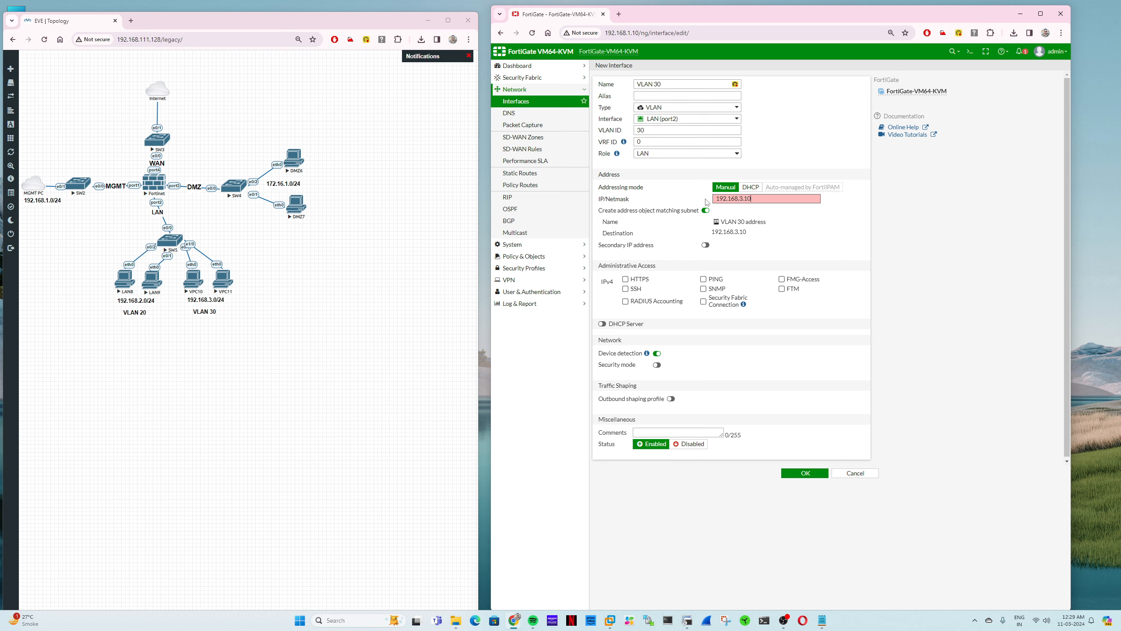
{"action": "type", "text": "/24"}
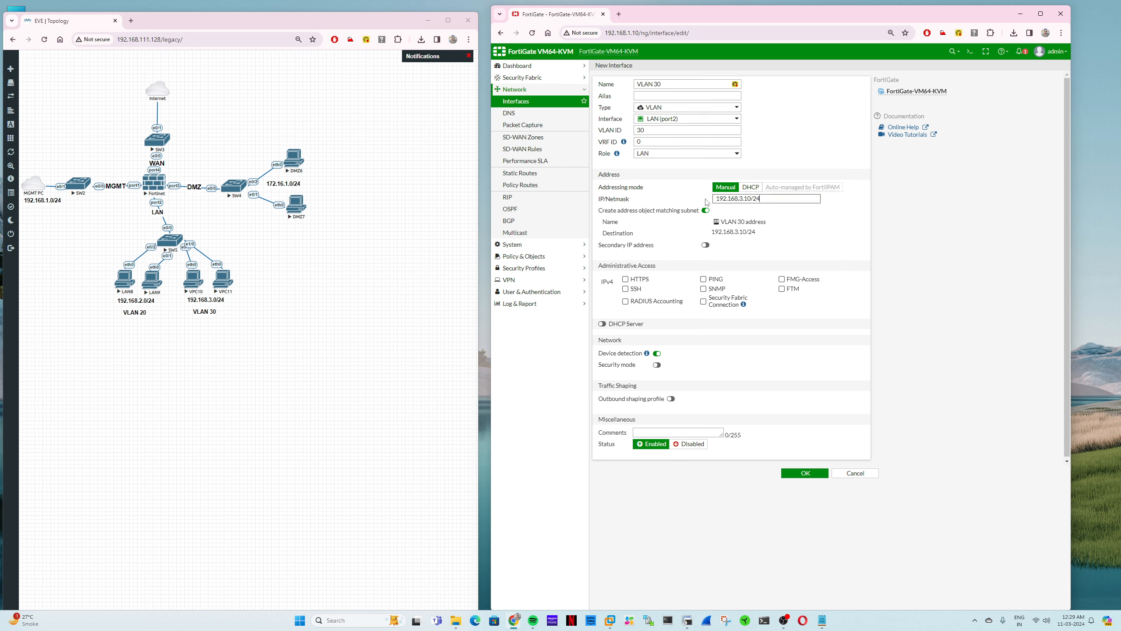
{"action": "left_click", "coordinate": [703, 279]}
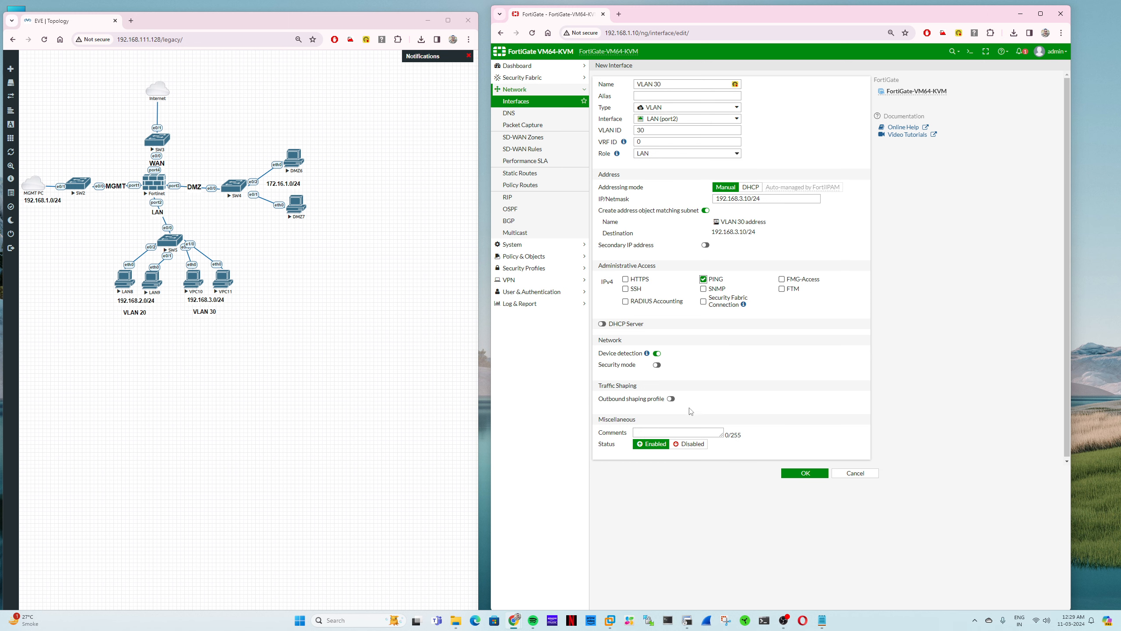
{"action": "left_click", "coordinate": [792, 474]}
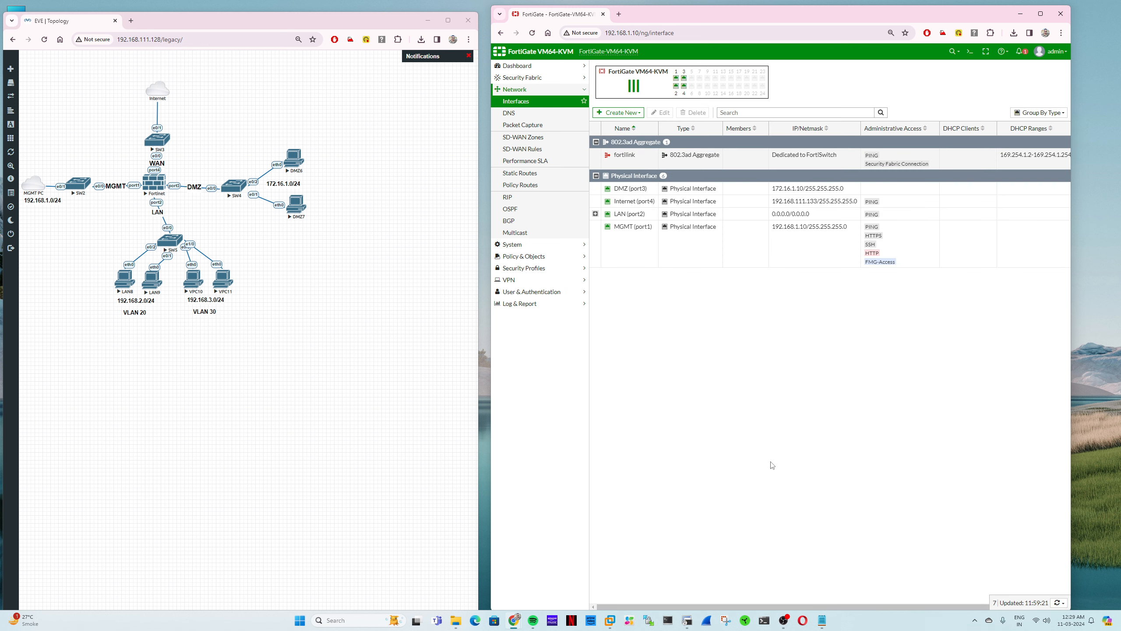
{"action": "left_click", "coordinate": [595, 214]}
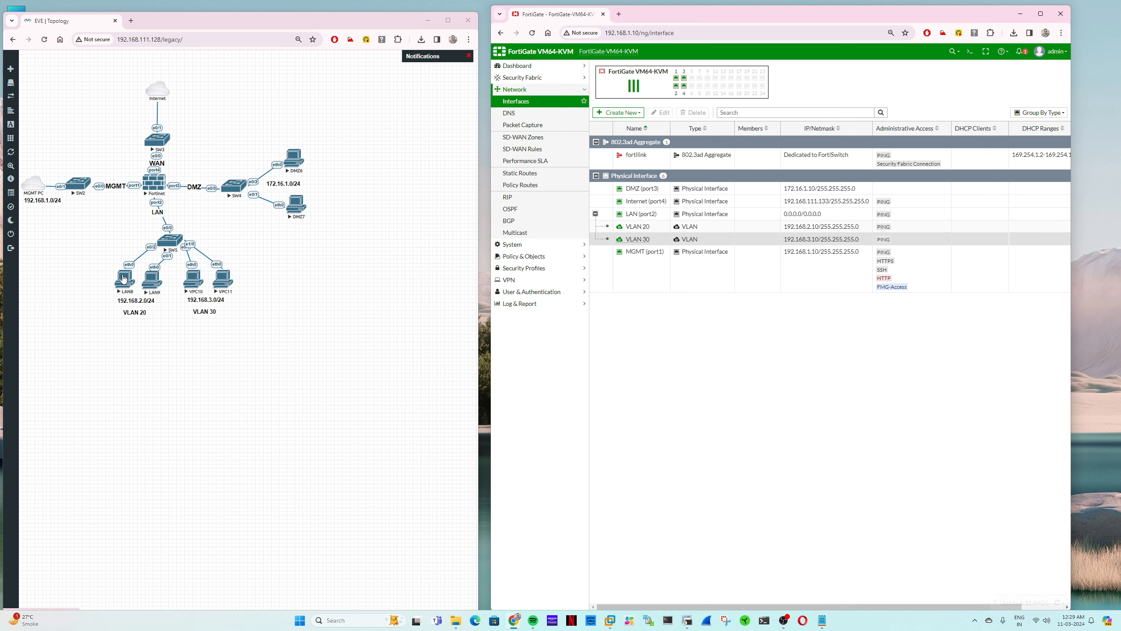
Switch to the LAN8 terminal session and ping 8.8.8.8.
{"action": "left_click", "coordinate": [686, 621]}
{"action": "type", "text": "ping 8"}
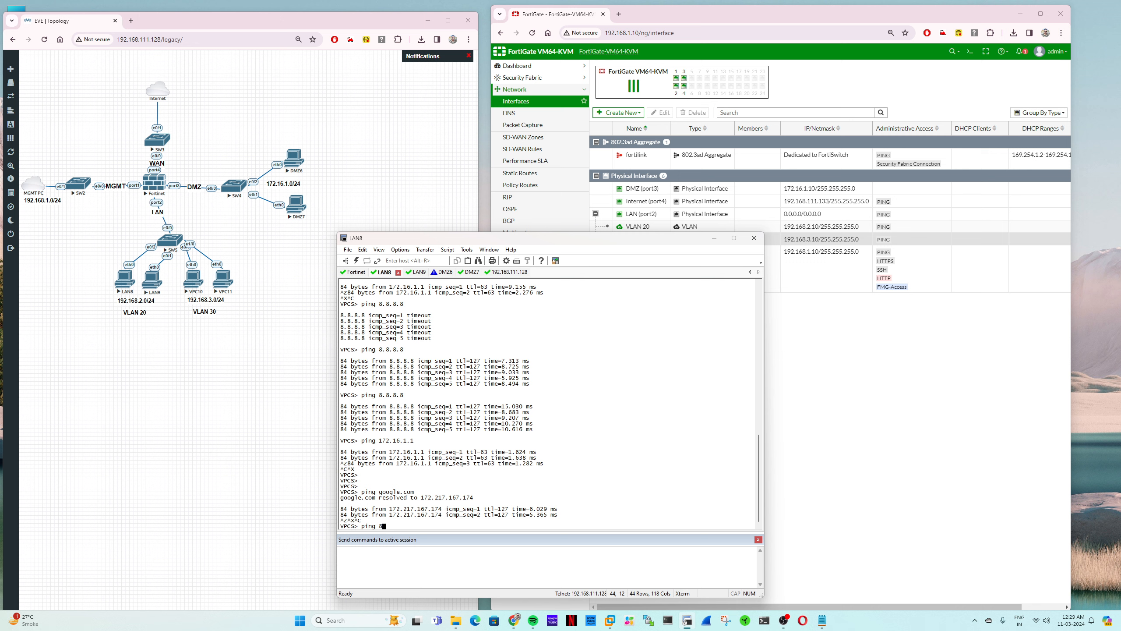
{"action": "type", "text": ".8.8.8."}
{"action": "key", "text": "BackSpace"}
{"action": "key", "text": "Return"}
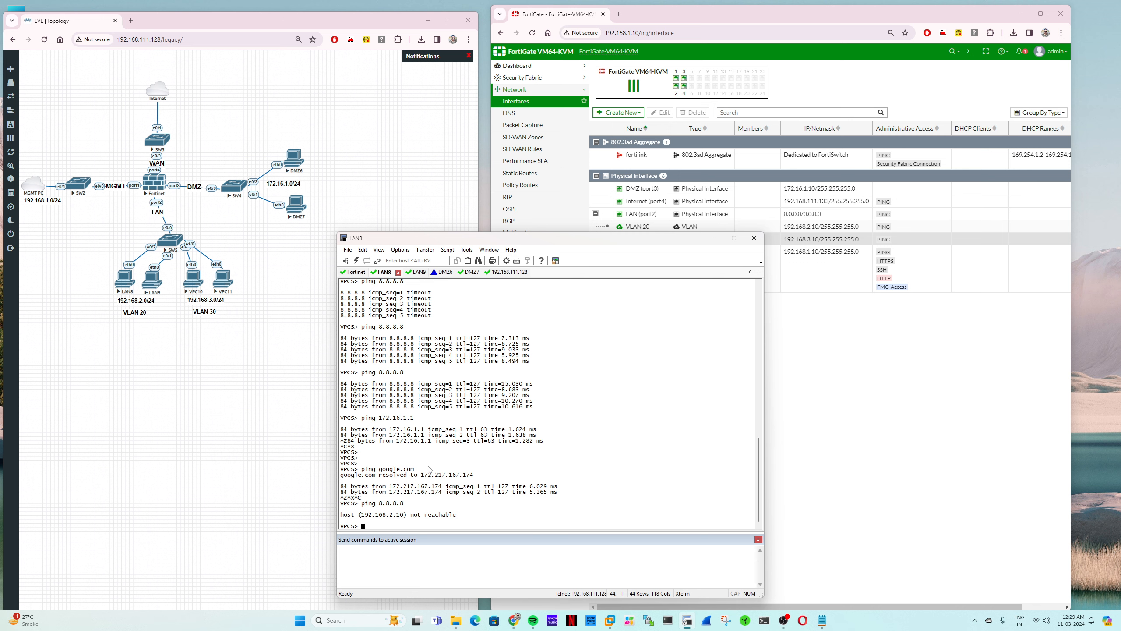
Open the SW5 switch console from the topology, bring up its prompt and move the terminal window off the FortiGate interface list.
{"action": "left_click", "coordinate": [173, 249]}
{"action": "left_click", "coordinate": [310, 104]}
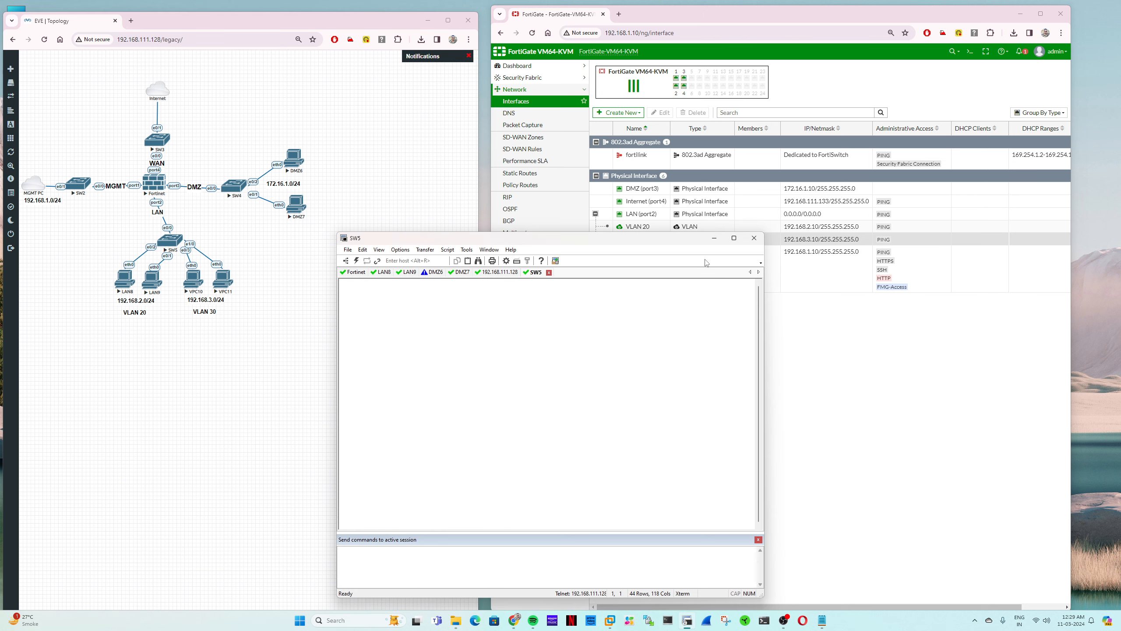
{"action": "key", "text": "Return"}
{"action": "key", "text": "Return"}
{"action": "key", "text": "Return"}
{"action": "left_click_drag", "start_coordinate": [618, 238], "coordinate": [506, 290]}
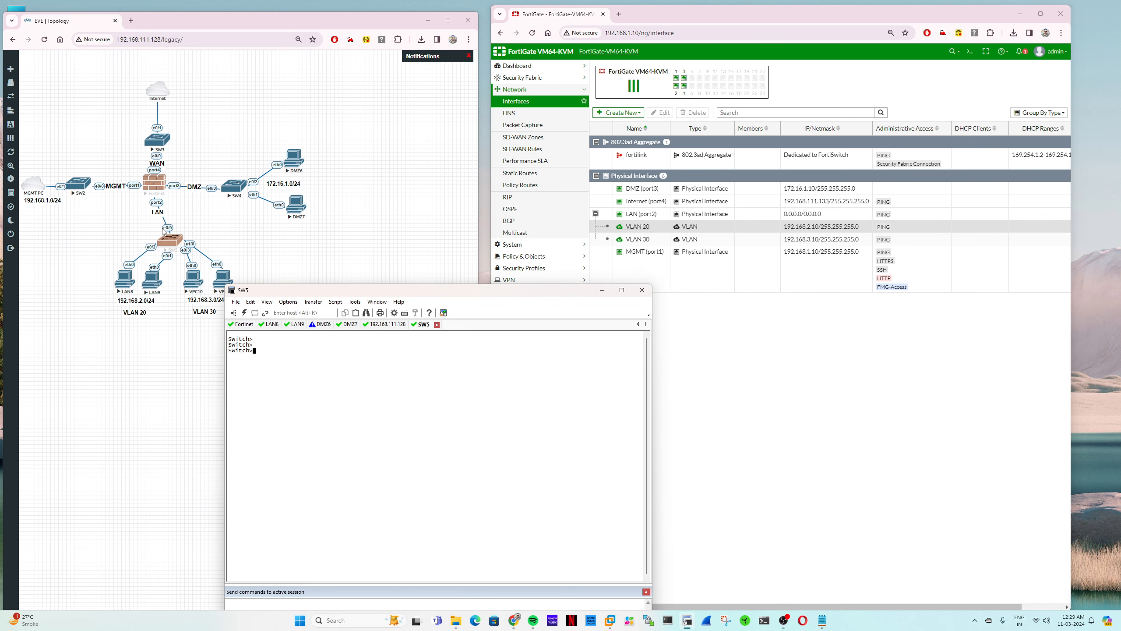
Enlarge the topology view and reposition the SW5 terminal so the VLAN 20 and VLAN 30 hosts are uncovered.
{"action": "left_click", "coordinate": [306, 231]}
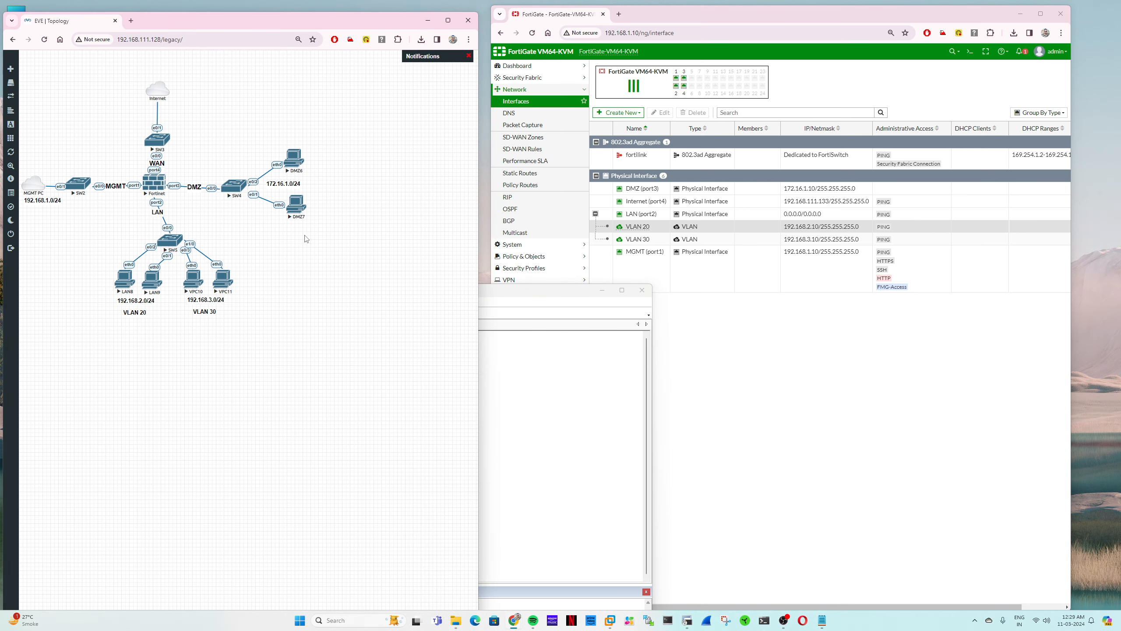
{"action": "key", "text": "ctrl+plus"}
{"action": "left_click", "coordinate": [515, 374]}
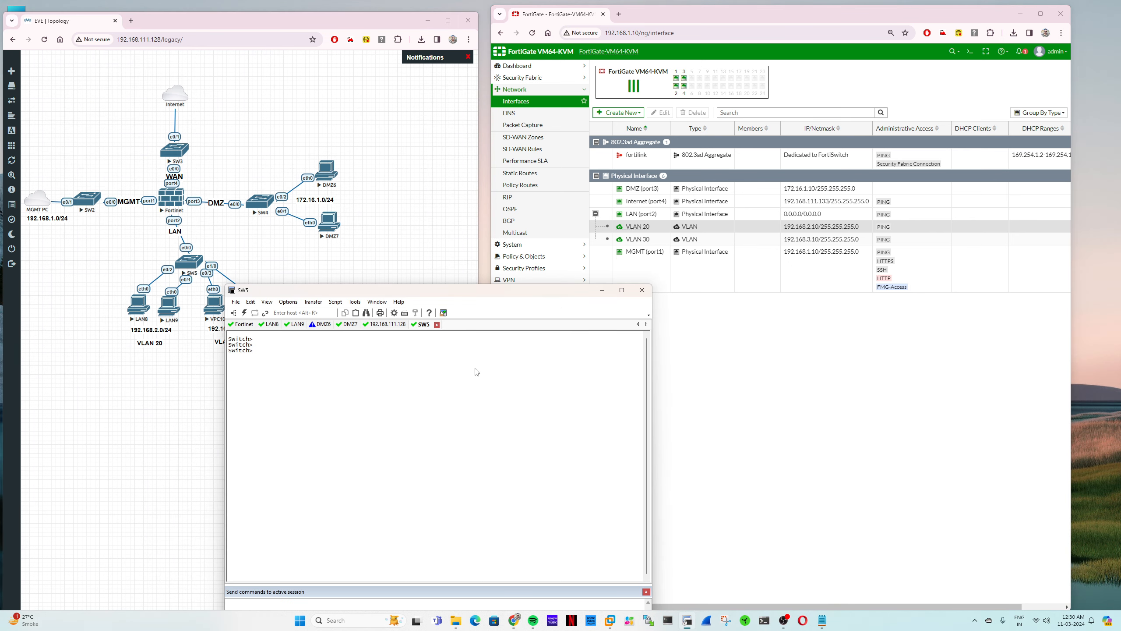
{"action": "left_click_drag", "start_coordinate": [423, 300], "coordinate": [479, 316]}
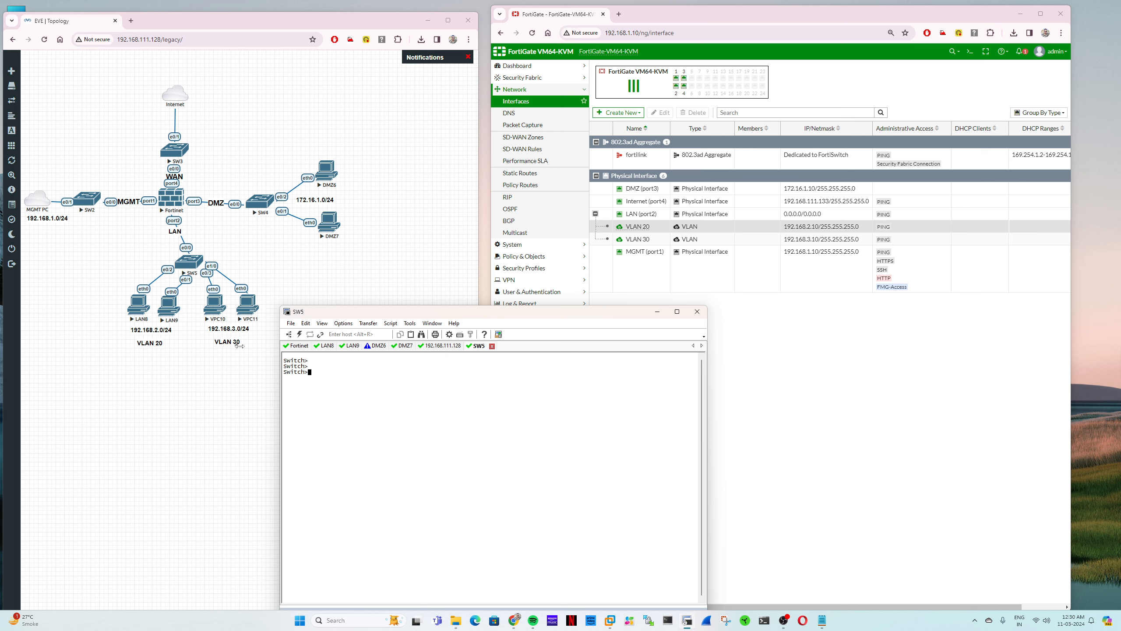
Enter privileged mode and global configuration mode on SW5.
{"action": "type", "text": "config t"}
{"action": "key", "text": "Return"}
{"action": "type", "text": "en"}
{"action": "key", "text": "Return"}
{"action": "type", "text": "config t"}
{"action": "key", "text": "Return"}
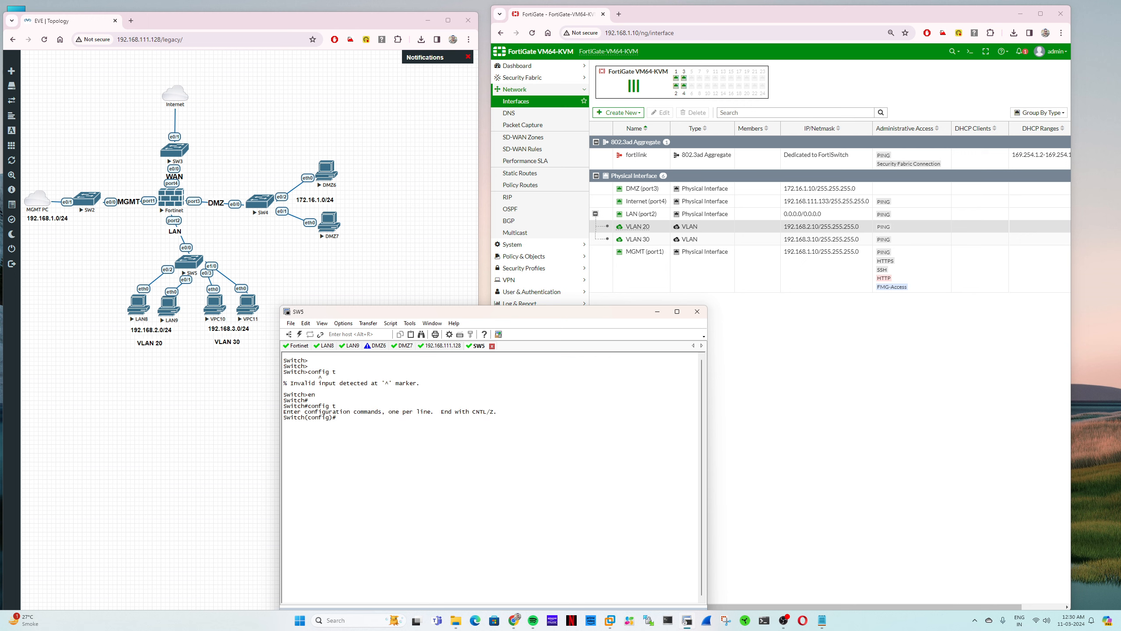
Enter interface e0/0 on SW5 and try to set its switchport mode to trunk.
{"action": "type", "text": "inter e0/0"}
{"action": "key", "text": "Return"}
{"action": "type", "text": "swit"}
{"action": "key", "text": "Tab"}
{"action": "type", "text": "m"}
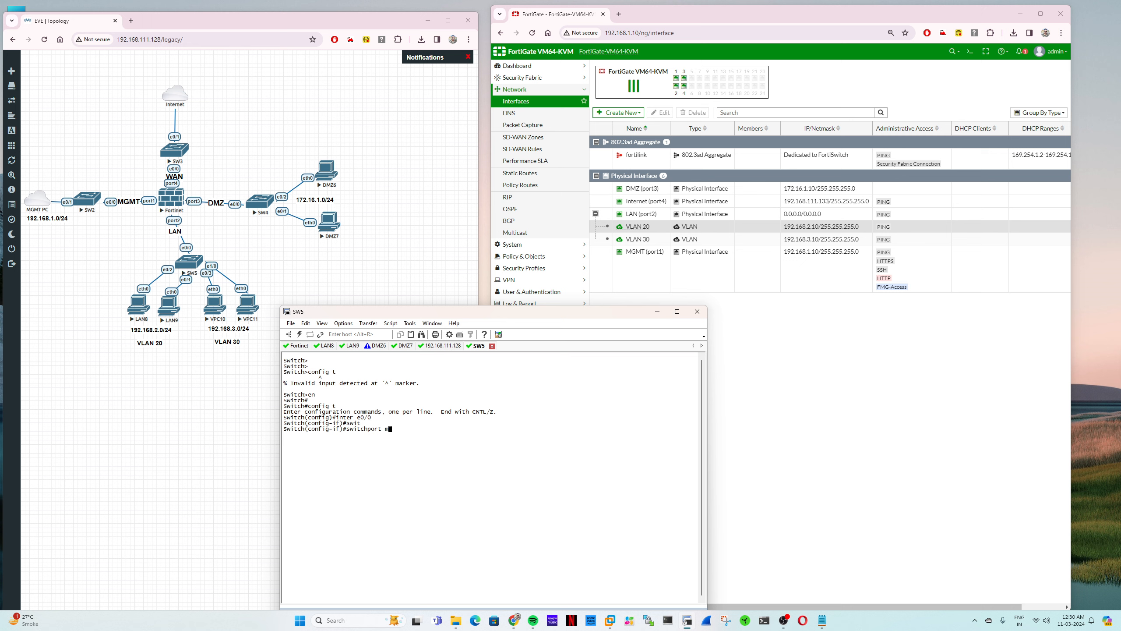
{"action": "type", "text": "ode tru"}
{"action": "key", "text": "Tab"}
{"action": "key", "text": "Return"}
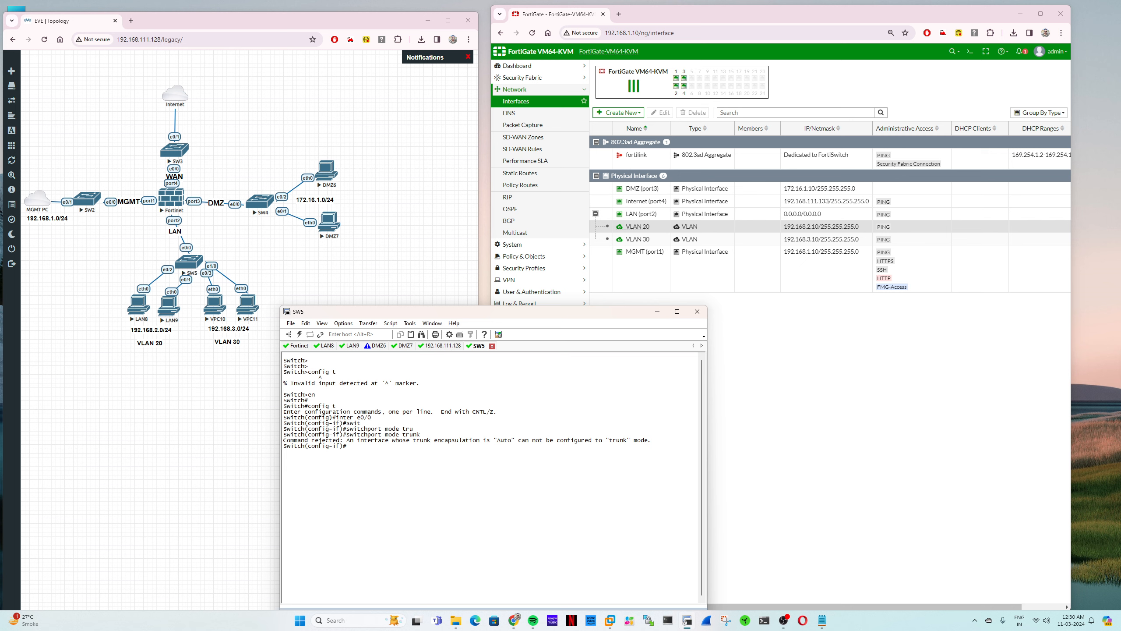
List the available switchport subcommands for interface e0/0.
{"action": "type", "text": "swit"}
{"action": "key", "text": "Tab"}
{"action": "type", "text": "en"}
{"action": "key", "text": "Tab"}
{"action": "key", "text": "BackSpace"}
{"action": "key", "text": "BackSpace"}
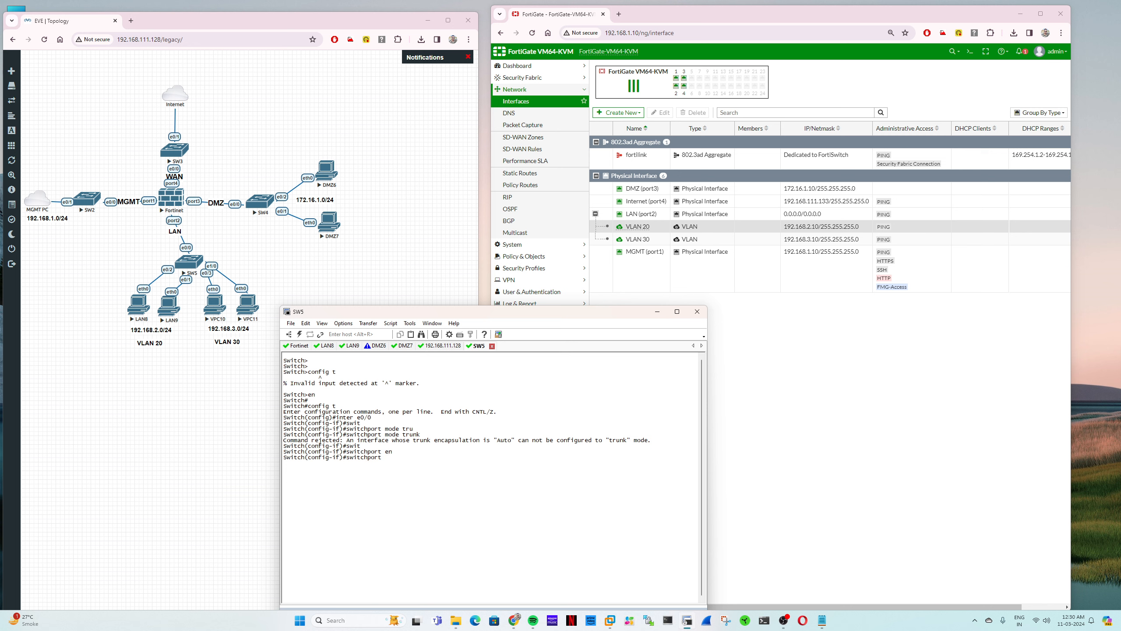
{"action": "type", "text": "m?"}
{"action": "key", "text": "BackSpace"}
{"action": "type", "text": "?"}
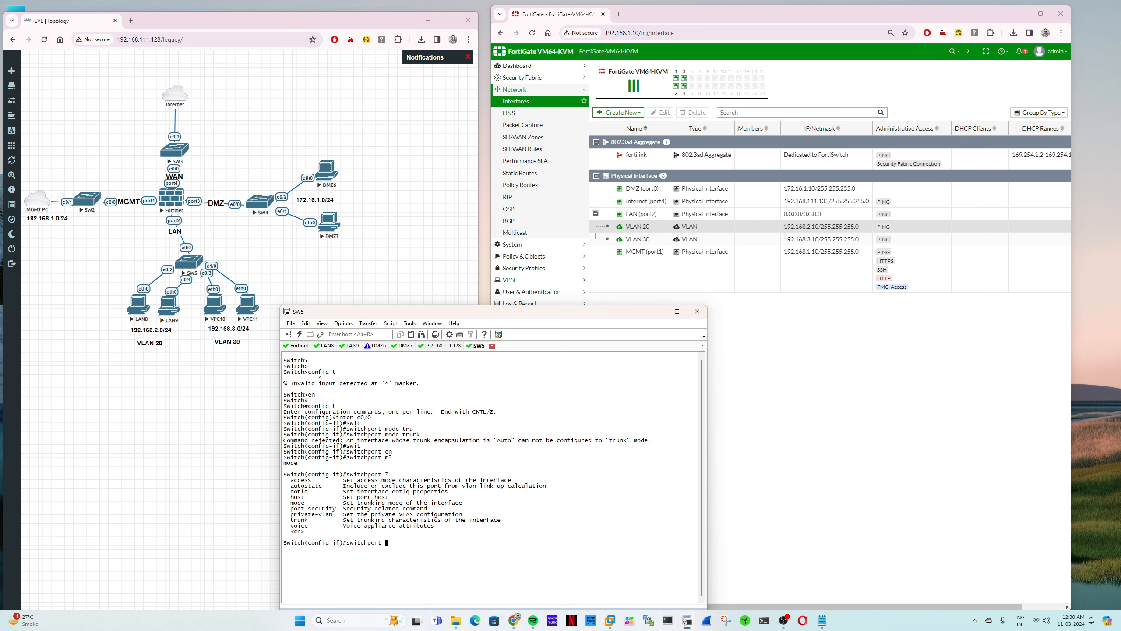
Look up which options the switchport dot1q command offers.
{"action": "type", "text": "do"}
{"action": "key", "text": "Tab"}
{"action": "type", "text": "tru"}
{"action": "key", "text": "Tab"}
{"action": "key", "text": "BackSpace"}
{"action": "key", "text": "BackSpace"}
{"action": "key", "text": "BackSpace"}
{"action": "type", "text": "e"}
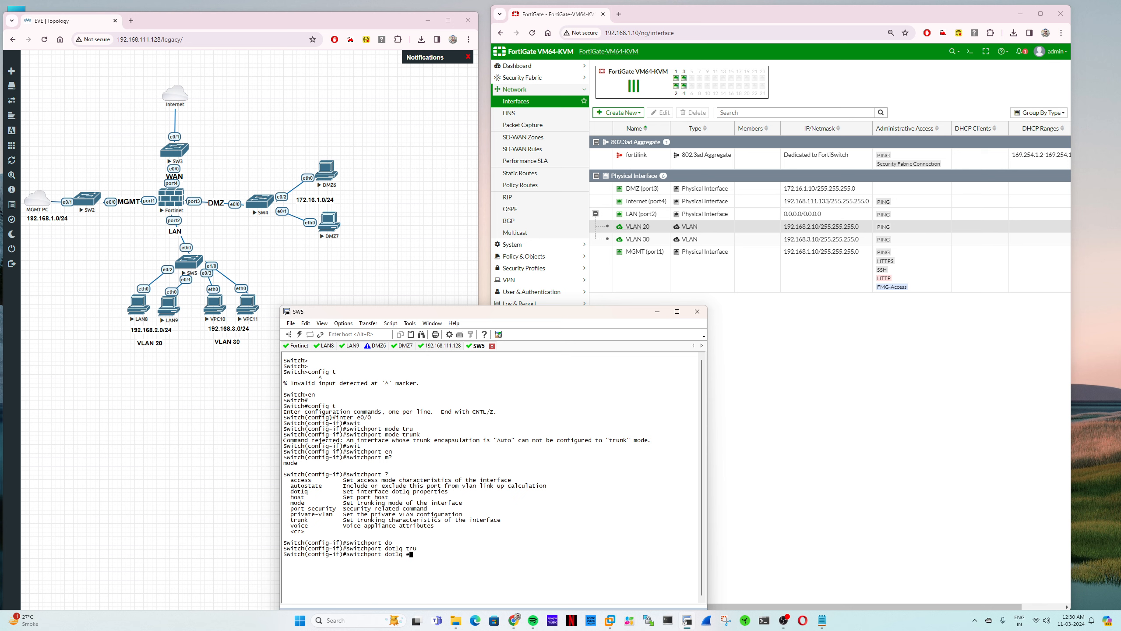
{"action": "type", "text": "n"}
{"action": "key", "text": "Tab"}
{"action": "key", "text": "BackSpace"}
{"action": "key", "text": "BackSpace"}
{"action": "type", "text": "?"}
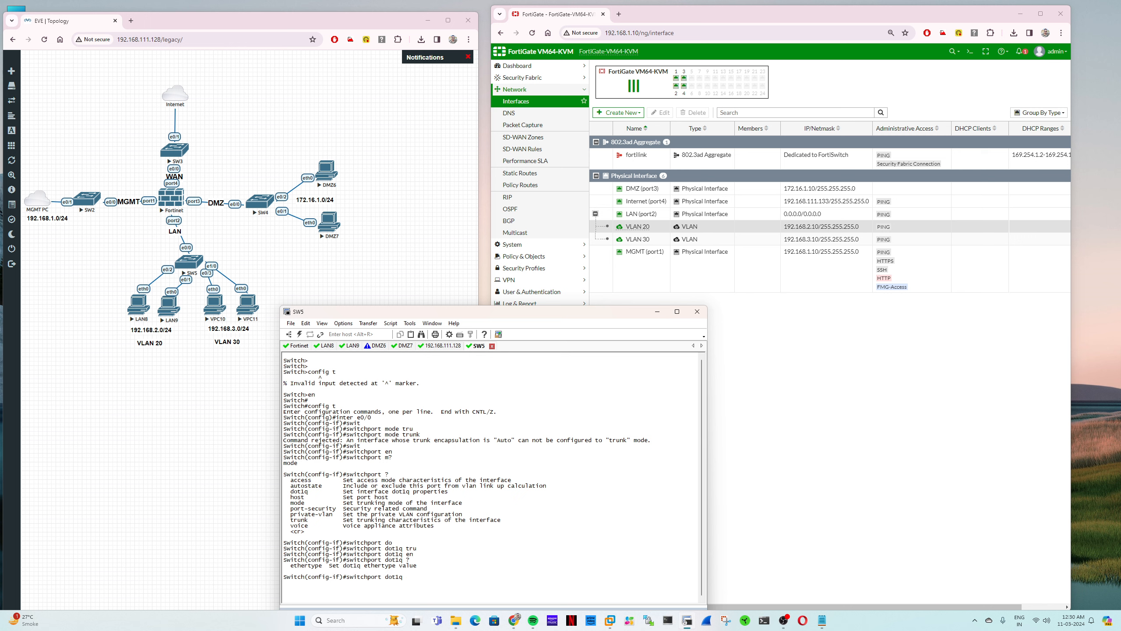
Check the switchport trunk options and set e0/0's trunk encapsulation to dot1q.
{"action": "key", "text": "BackSpace"}
{"action": "key", "text": "BackSpace"}
{"action": "key", "text": "BackSpace"}
{"action": "key", "text": "BackSpace"}
{"action": "key", "text": "BackSpace"}
{"action": "key", "text": "BackSpace"}
{"action": "type", "text": "tru"}
{"action": "key", "text": "Tab"}
{"action": "type", "text": "?en"}
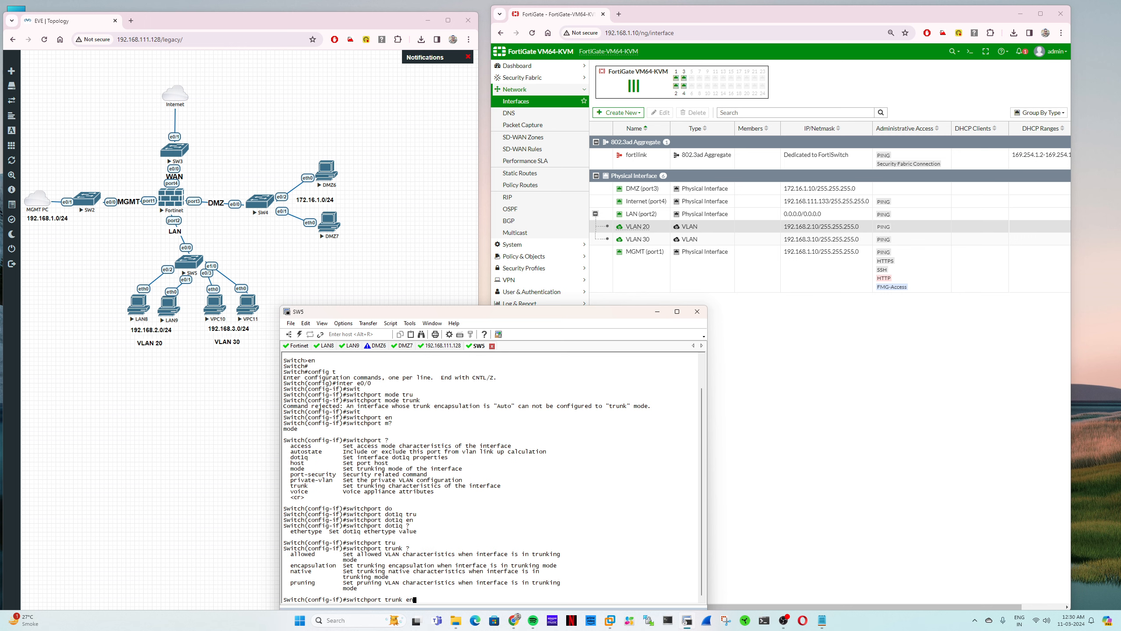
{"action": "key", "text": "Tab"}
{"action": "type", "text": "?"}
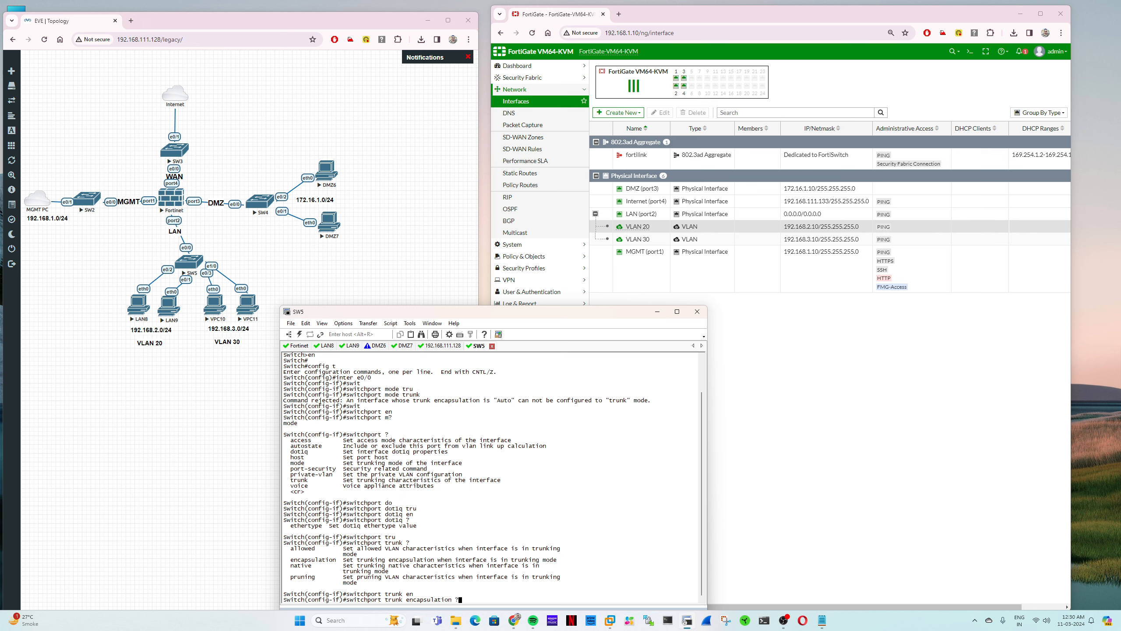
{"action": "type", "text": "dot"}
{"action": "key", "text": "Tab"}
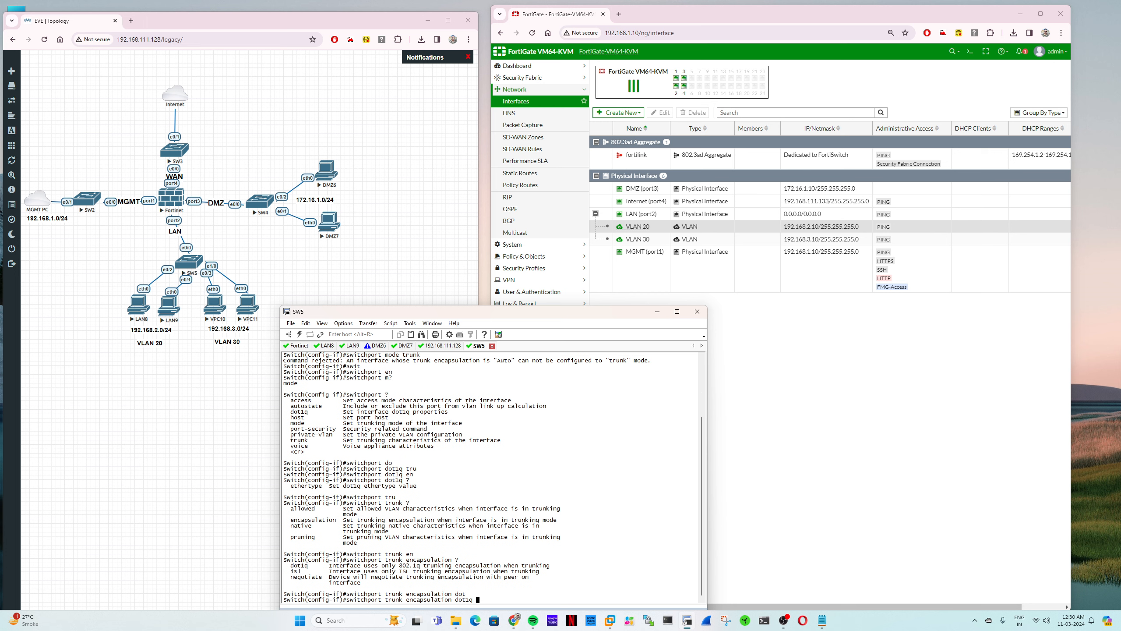
{"action": "key", "text": "Return"}
Set interface e0/0 to switchport mode trunk.
{"action": "type", "text": "s"}
{"action": "key", "text": "BackSpace"}
{"action": "type", "text": "inter e0/0"}
{"action": "key", "text": "Return"}
{"action": "type", "text": "switchport mode trunk"}
{"action": "key", "text": "Return"}
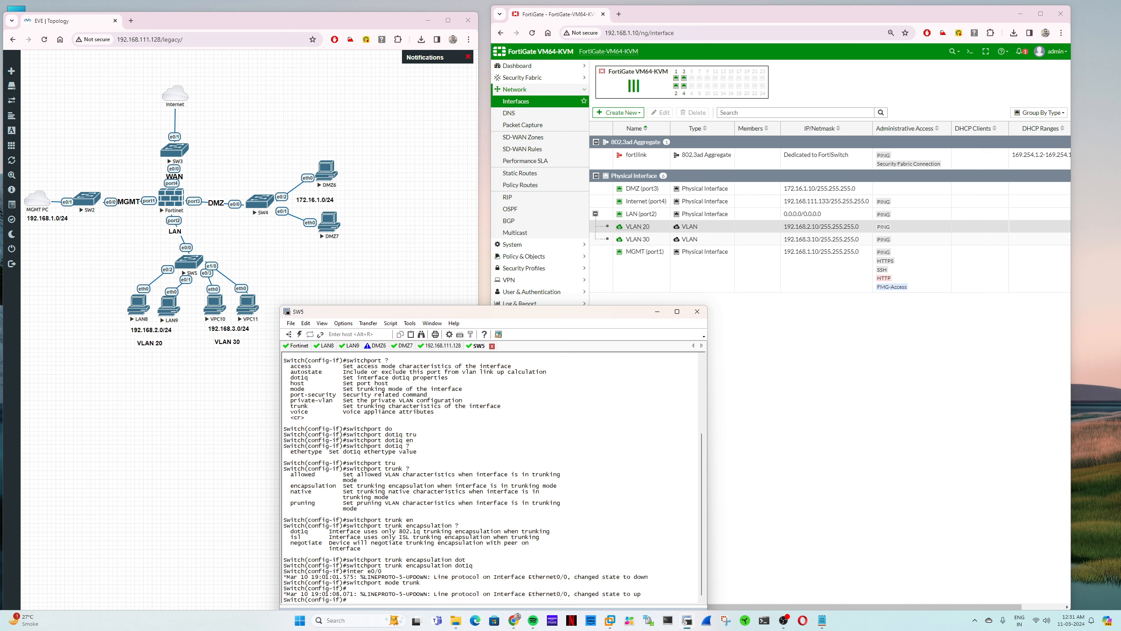
Display SW5's running configuration and check the trunk settings under interface Ethernet0/0.
{"action": "type", "text": "do show run | in e0/0"}
{"action": "key", "text": "Return"}
{"action": "key", "text": "Up"}
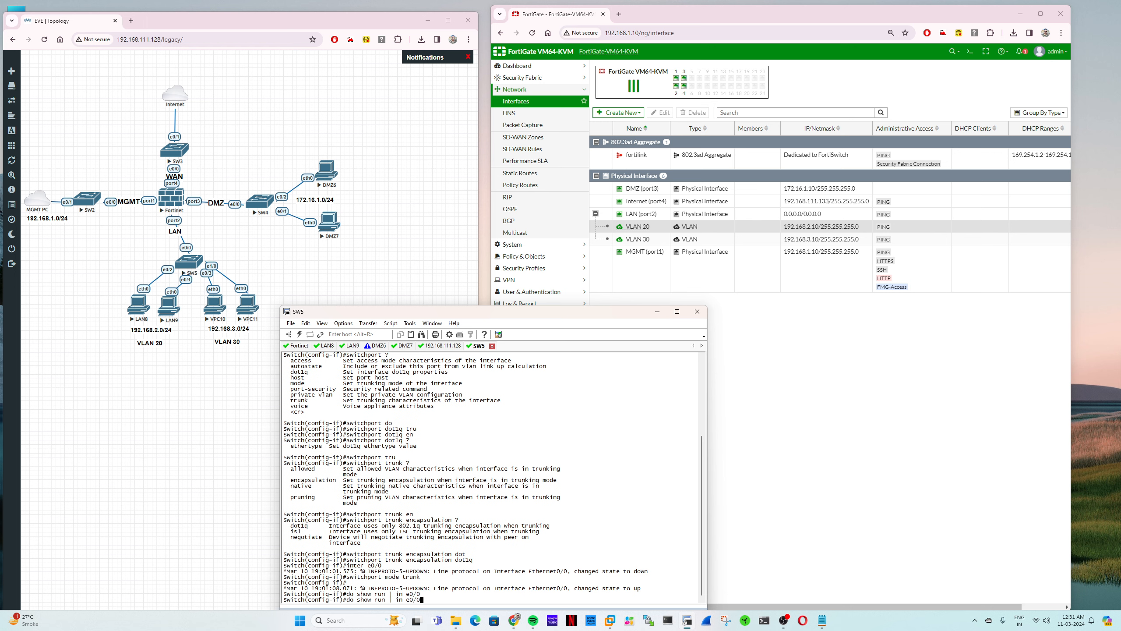
{"action": "key", "text": "BackSpace"}
{"action": "key", "text": "BackSpace"}
{"action": "key", "text": "BackSpace"}
{"action": "key", "text": "BackSpace"}
{"action": "key", "text": "BackSpace"}
{"action": "key", "text": "BackSpace"}
{"action": "key", "text": "BackSpace"}
{"action": "key", "text": "BackSpace"}
{"action": "key", "text": "BackSpace"}
{"action": "key", "text": "BackSpace"}
{"action": "key", "text": "Return"}
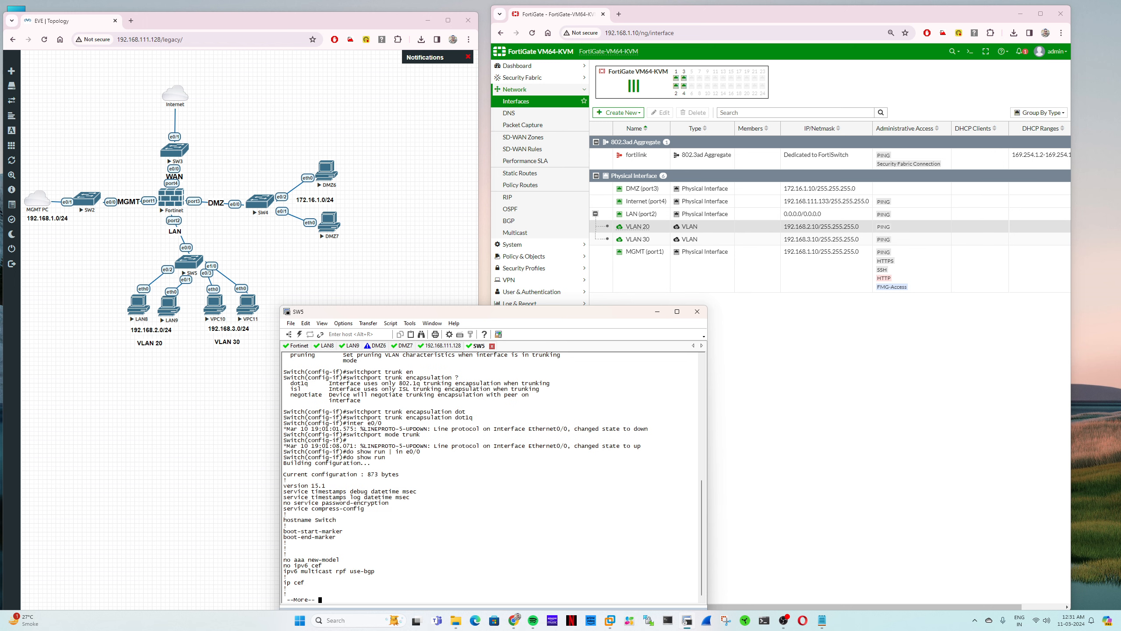
{"action": "key", "text": "space"}
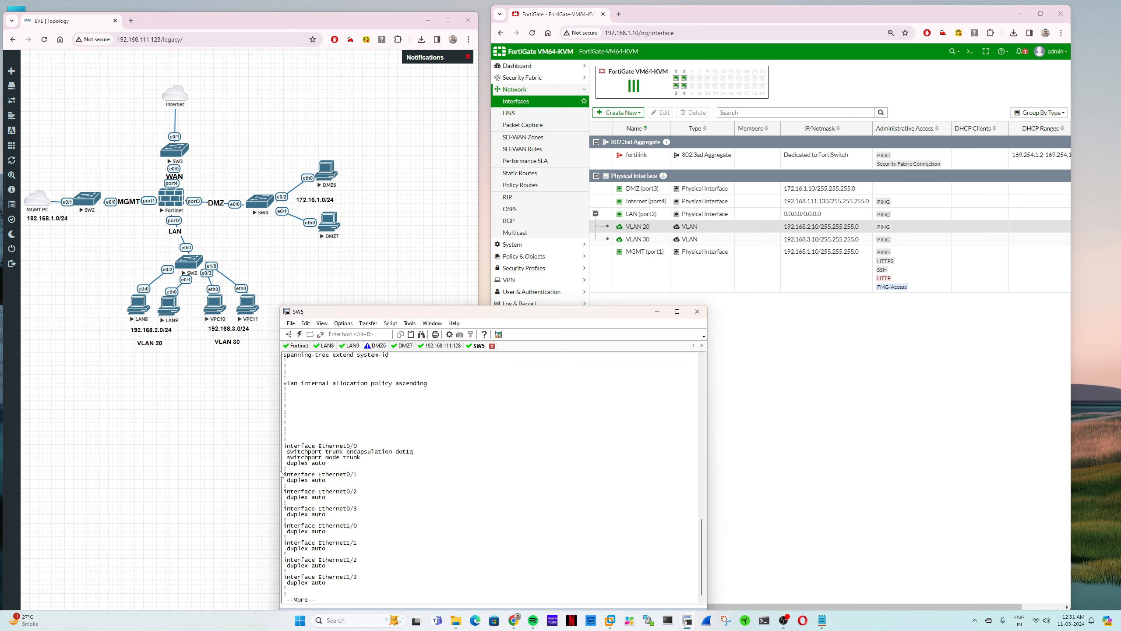
{"action": "left_click_drag", "start_coordinate": [286, 450], "coordinate": [408, 461]}
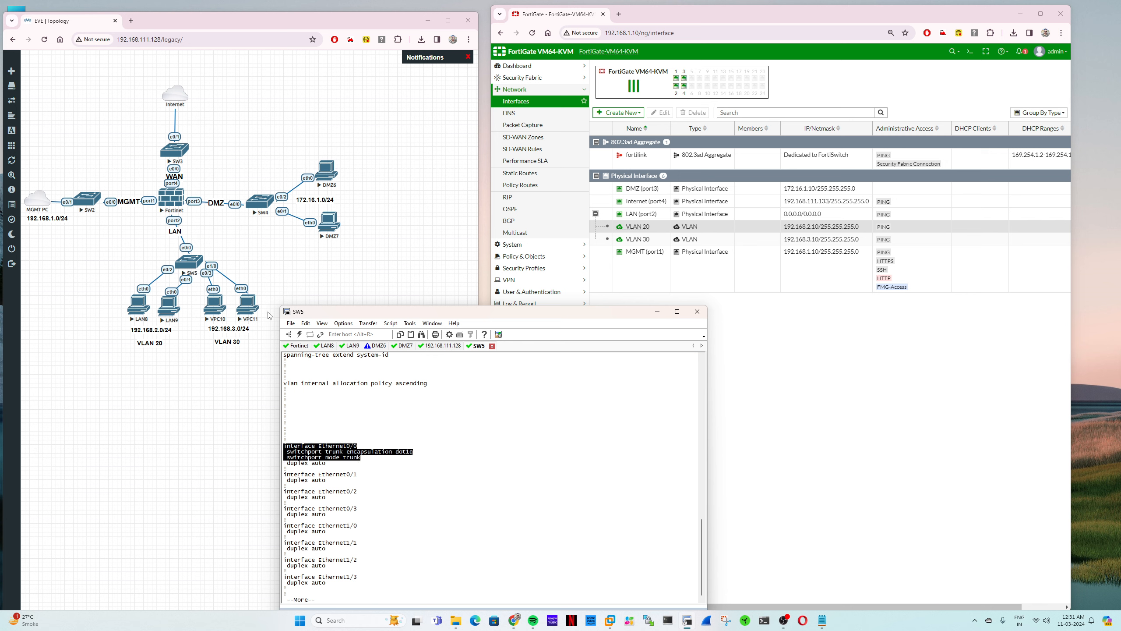
{"action": "key", "text": "space"}
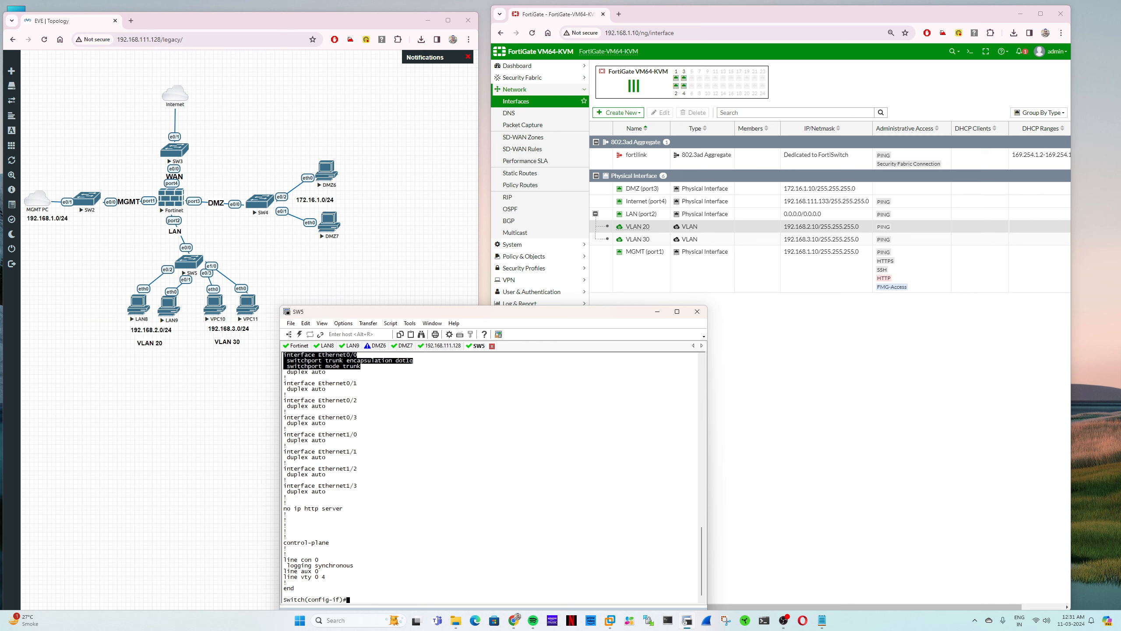
Set interface e0/2 on SW5 to switchport mode access.
{"action": "type", "text": "int e0/2"}
{"action": "key", "text": "Return"}
{"action": "type", "text": "swi"}
{"action": "key", "text": "Tab"}
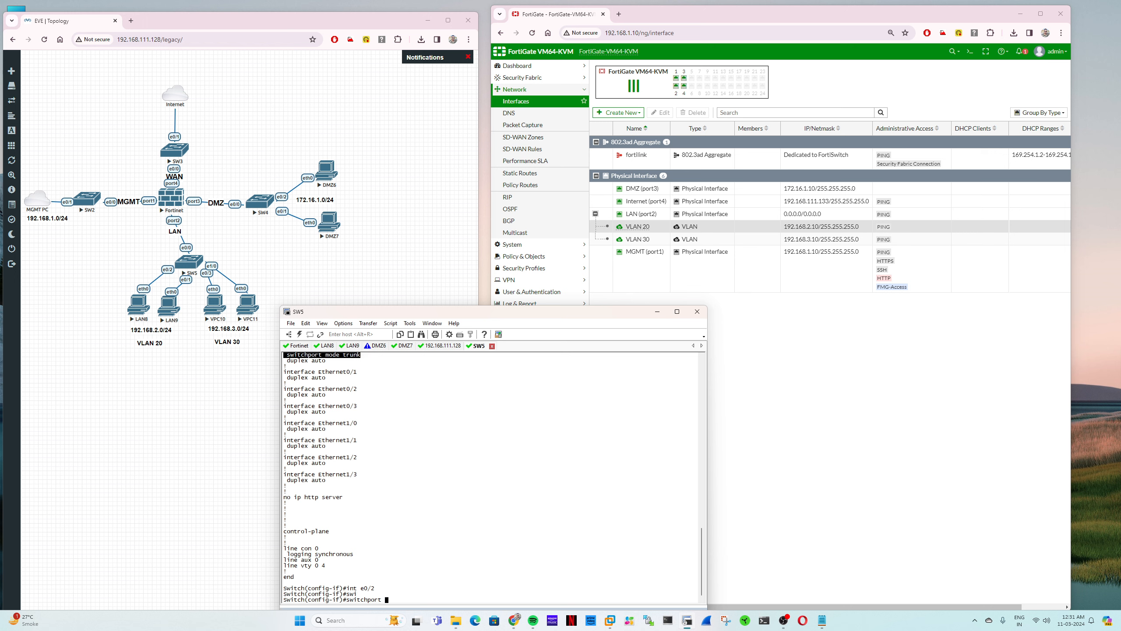
{"action": "type", "text": "mode acc"}
{"action": "key", "text": "Tab"}
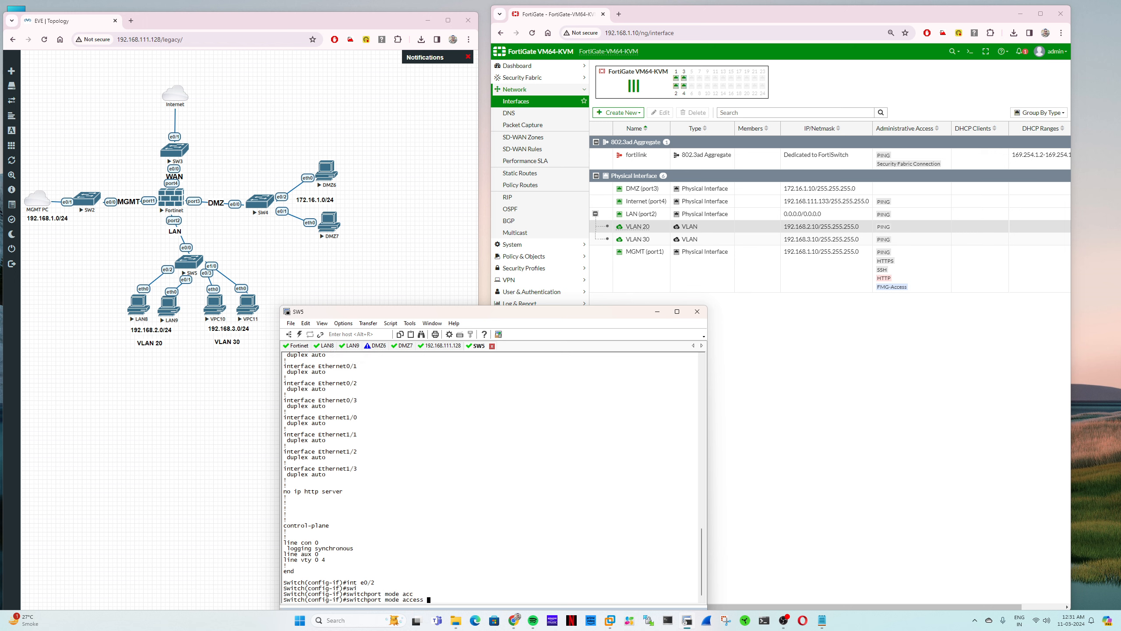
{"action": "key", "text": "Return"}
Assign interface e0/2 to access VLAN 20.
{"action": "type", "text": "sqw"}
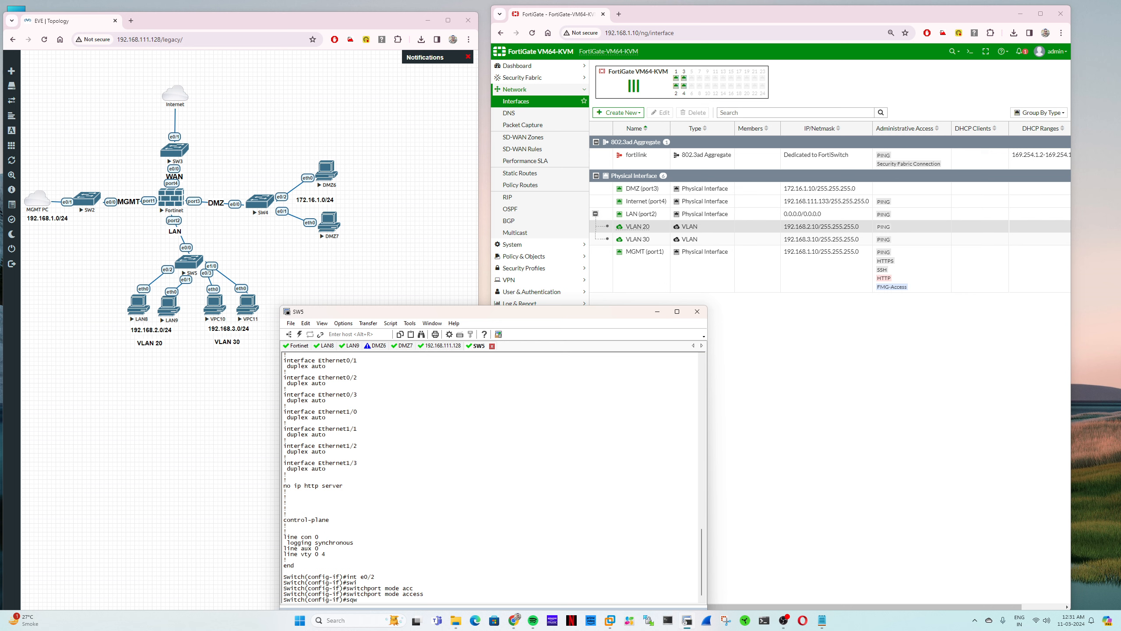
{"action": "type", "text": "i"}
{"action": "key", "text": "Tab"}
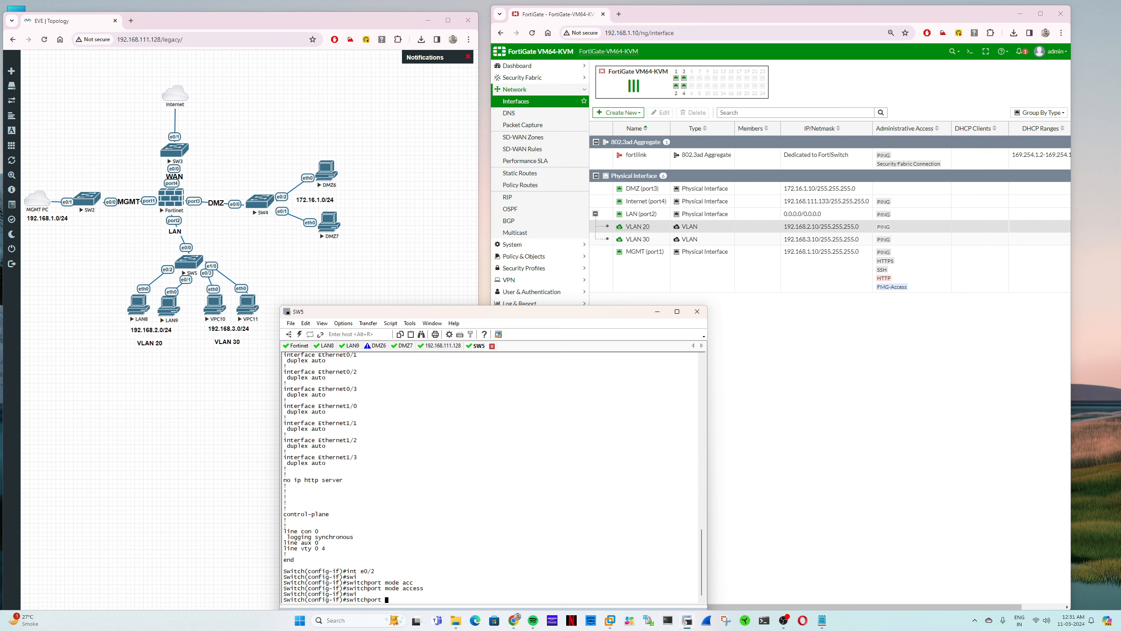
{"action": "type", "text": "vl"}
{"action": "key", "text": "Tab"}
{"action": "key", "text": "BackSpace"}
{"action": "key", "text": "BackSpace"}
{"action": "type", "text": "acc"}
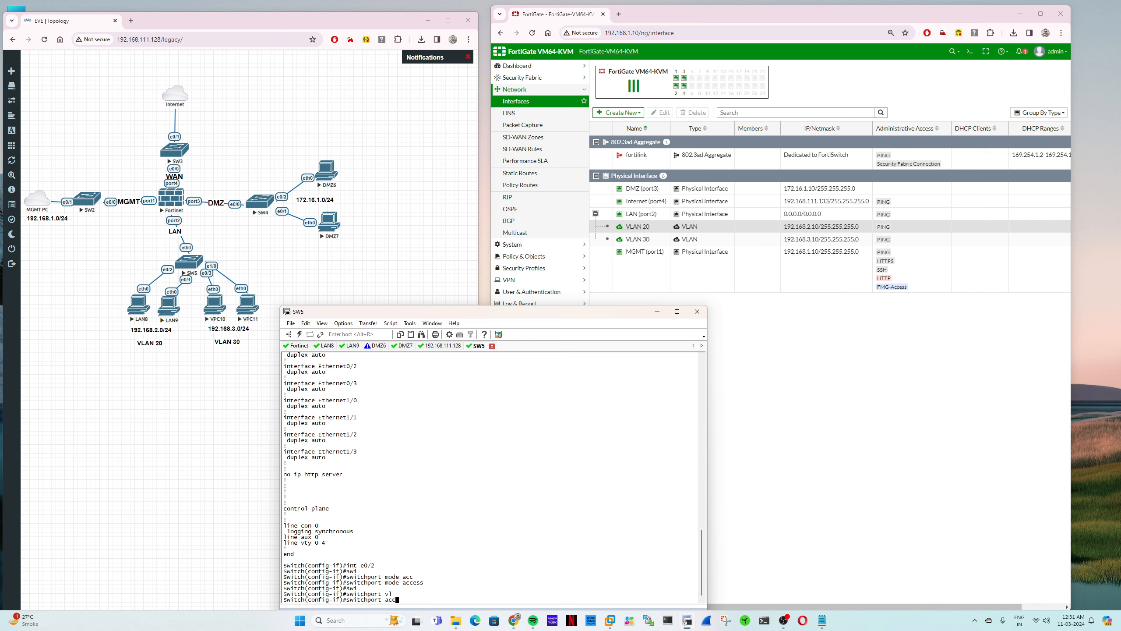
{"action": "key", "text": "Tab"}
{"action": "type", "text": "vlan"}
{"action": "key", "text": "Tab"}
{"action": "type", "text": "20"}
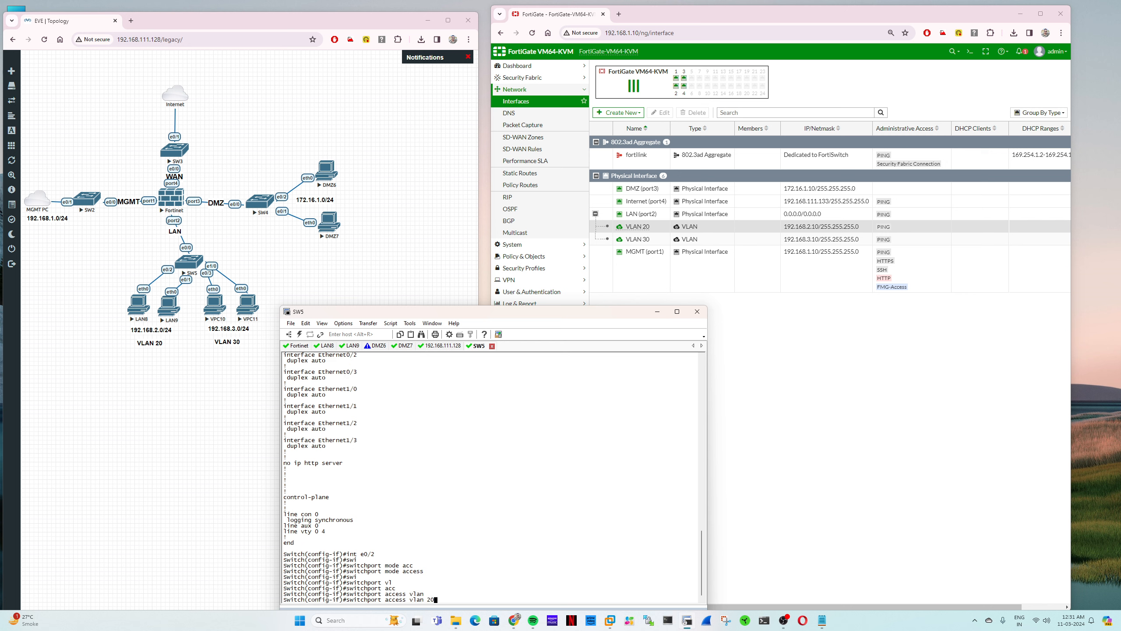
{"action": "key", "text": "Return"}
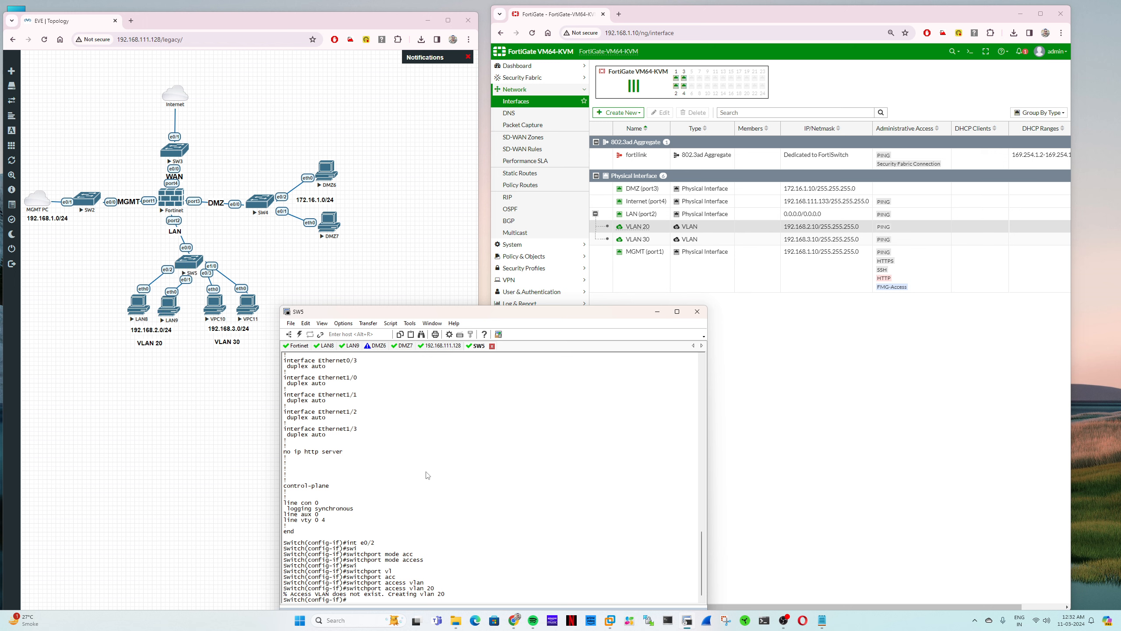
Set interface e0/1 to switchport mode access and assign it to access VLAN 20.
{"action": "key", "text": "Up"}
{"action": "key", "text": "Up"}
{"action": "key", "text": "Up"}
{"action": "key", "text": "Return"}
{"action": "key", "text": "Up"}
{"action": "key", "text": "Up"}
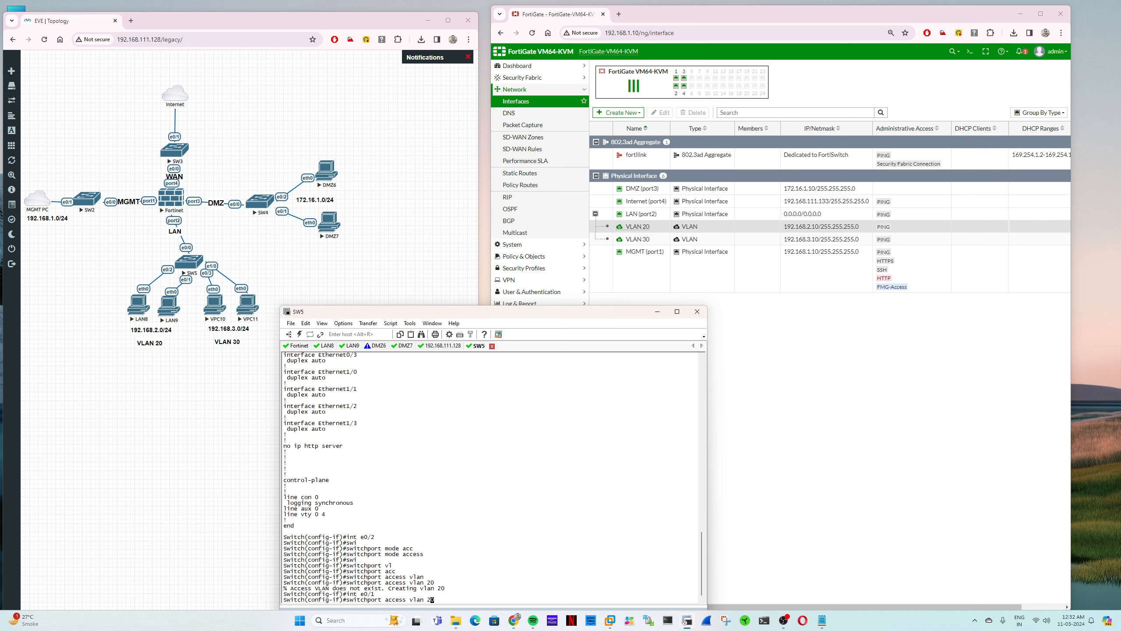
{"action": "key", "text": "Up"}
{"action": "key", "text": "Return"}
{"action": "key", "text": "Up"}
{"action": "key", "text": "Up"}
{"action": "key", "text": "Up"}
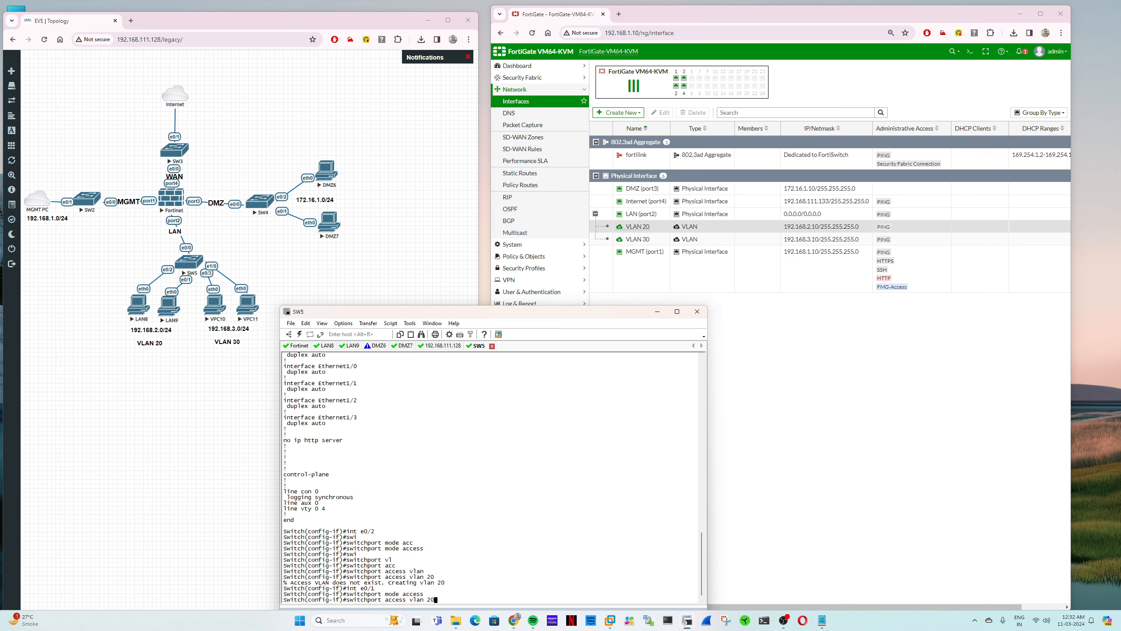
{"action": "key", "text": "Return"}
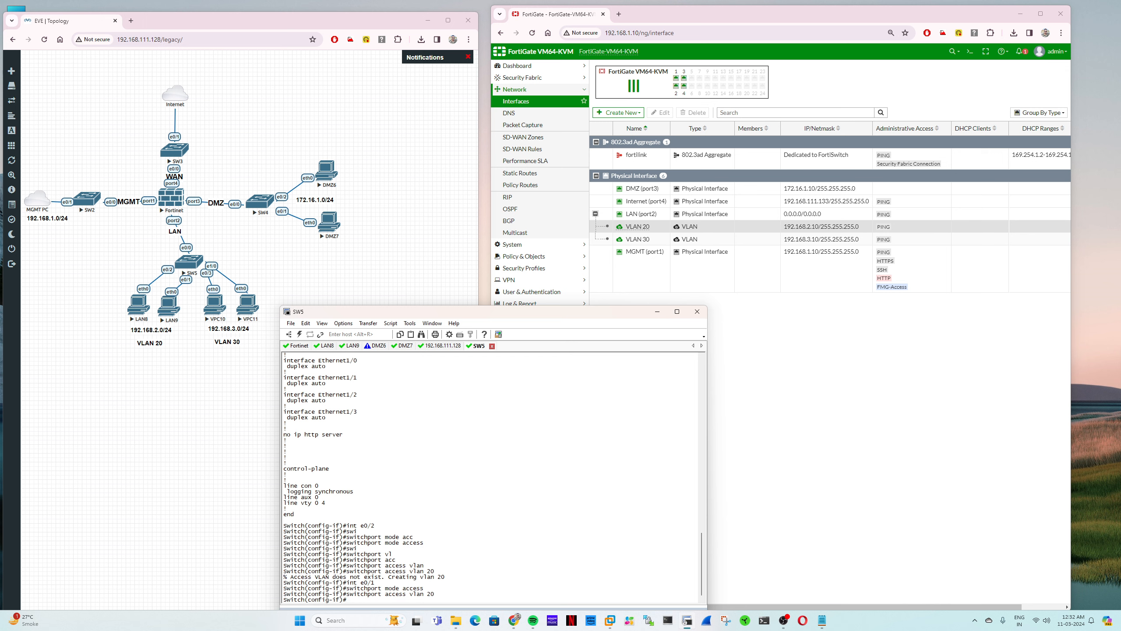
Display the switch's VLAN table and check which ports belong to VLAN 20.
{"action": "type", "text": "do show vlan"}
{"action": "key", "text": "Return"}
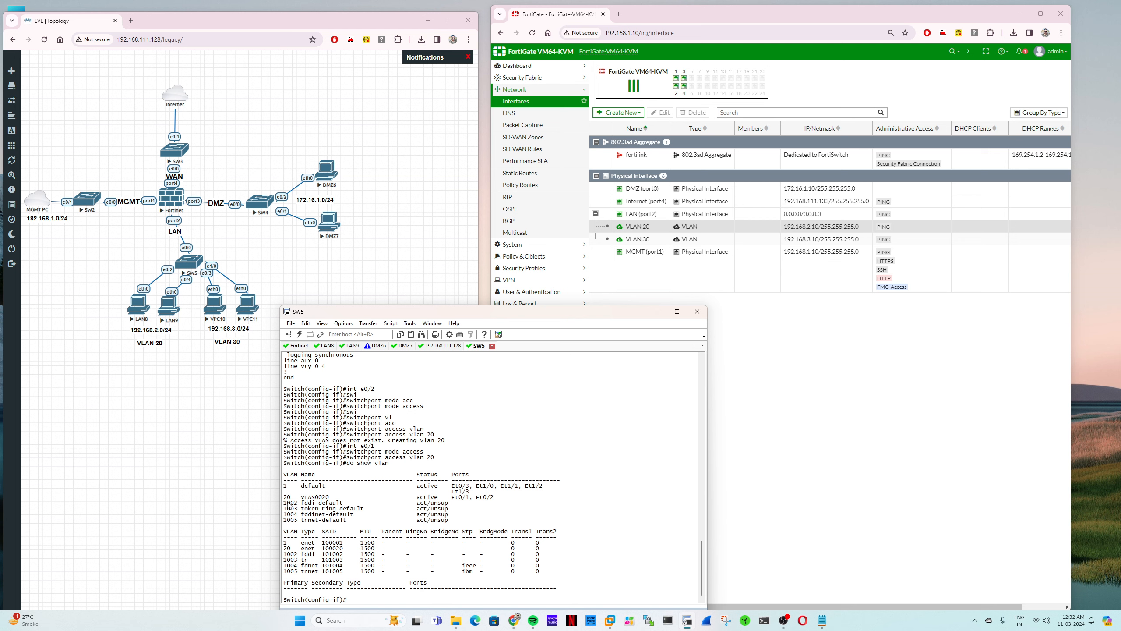
{"action": "left_click_drag", "start_coordinate": [494, 498], "coordinate": [286, 501]}
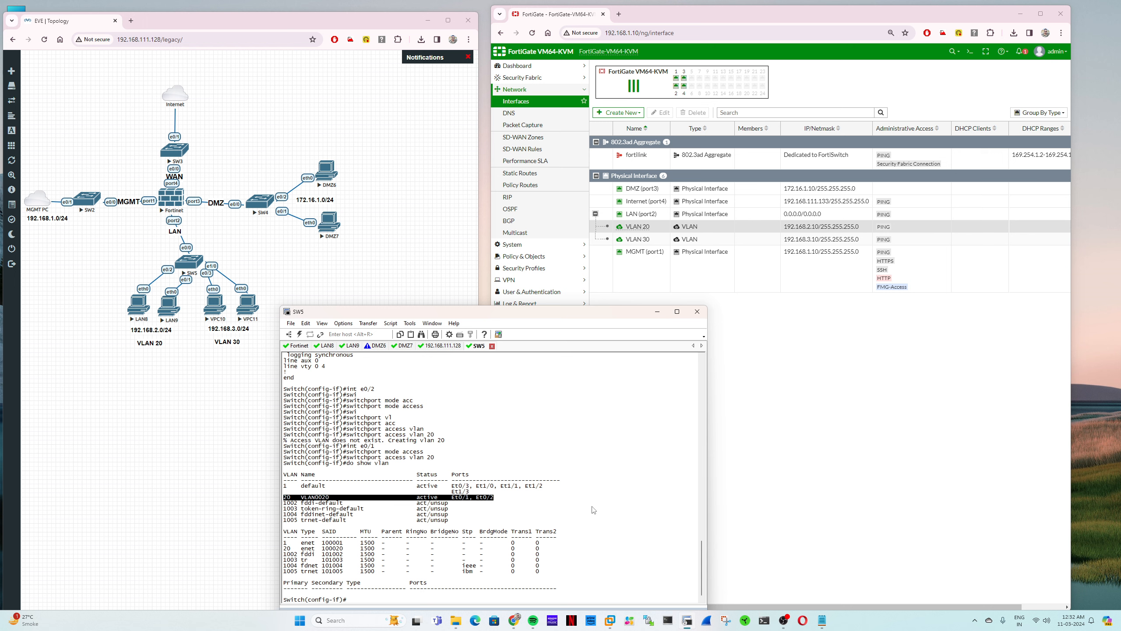
Select the interface range e0/3, e1/0 on SW5 and set it to switchport mode access.
{"action": "type", "text": "inte"}
{"action": "key", "text": "BackSpace"}
{"action": "type", "text": "range e0/3, e1/0"}
{"action": "key", "text": "Return"}
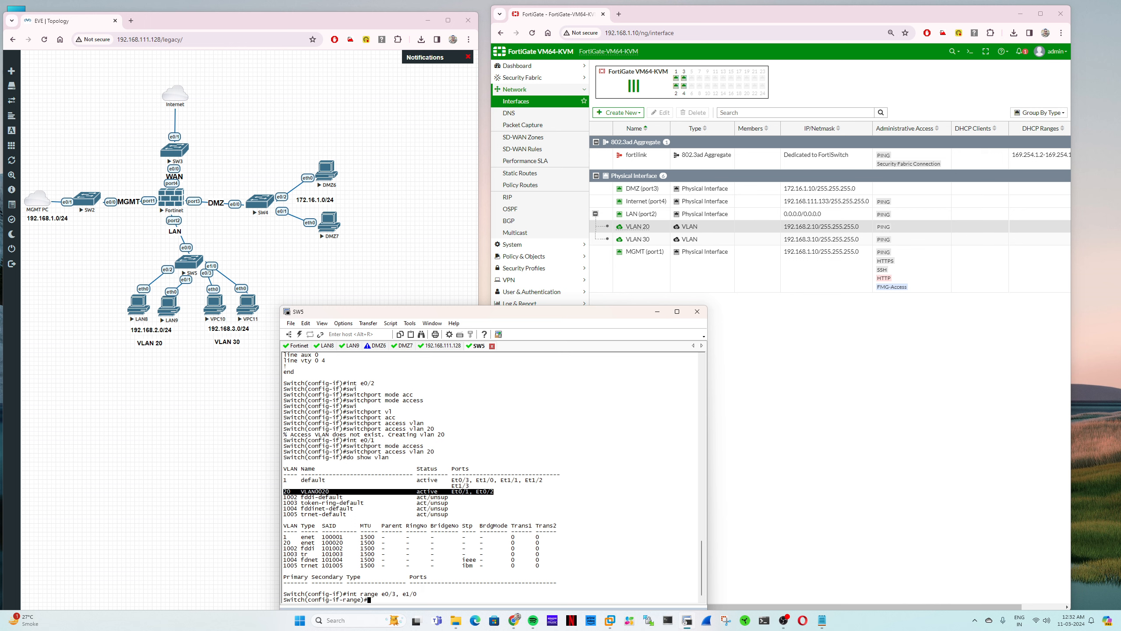
{"action": "type", "text": "wi"}
{"action": "key", "text": "Tab"}
{"action": "type", "text": "mode ac"}
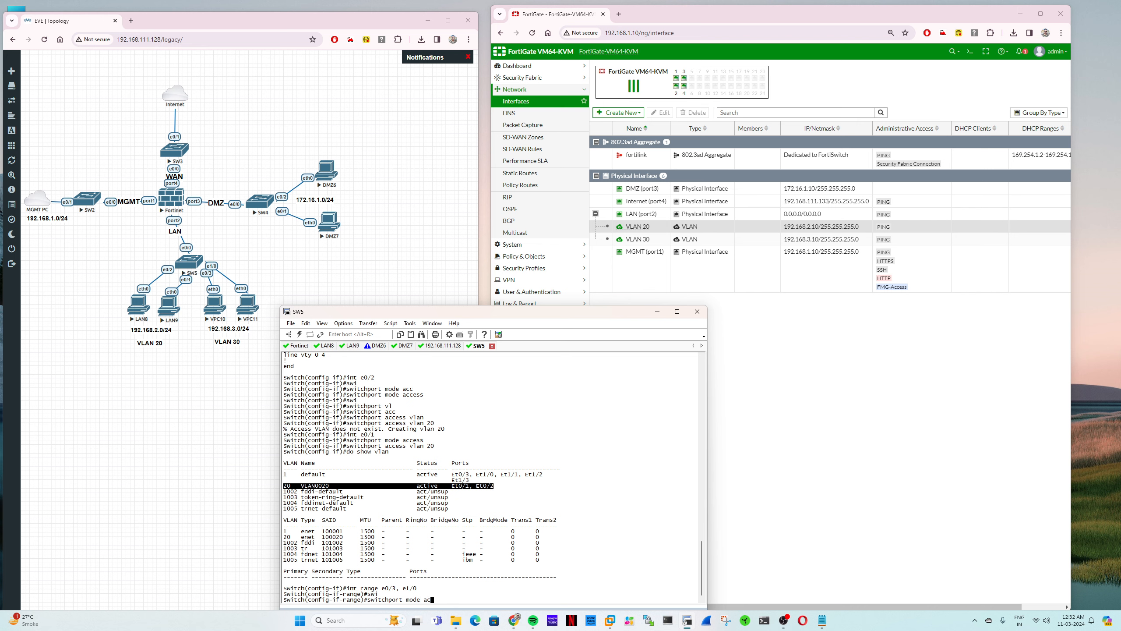
{"action": "type", "text": "cess"}
{"action": "key", "text": "Return"}
Assign the selected interface range e0/3, e1/0 to access VLAN 30.
{"action": "type", "text": "sw"}
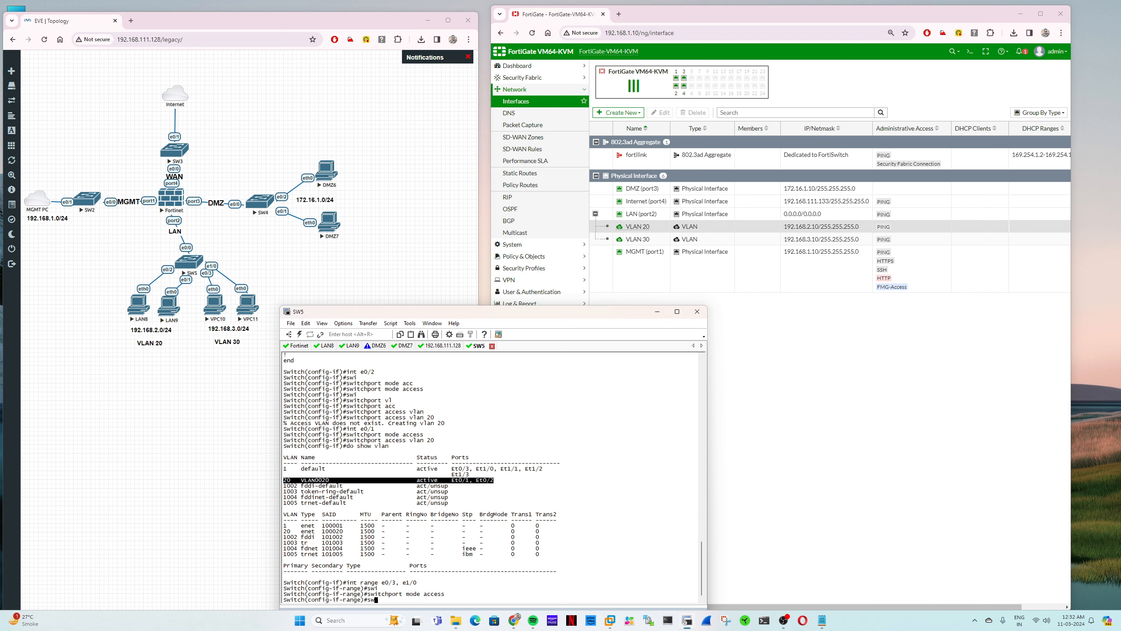
{"action": "type", "text": "i"}
{"action": "key", "text": "Tab"}
{"action": "type", "text": "acc"}
{"action": "key", "text": "Tab"}
{"action": "type", "text": "v"}
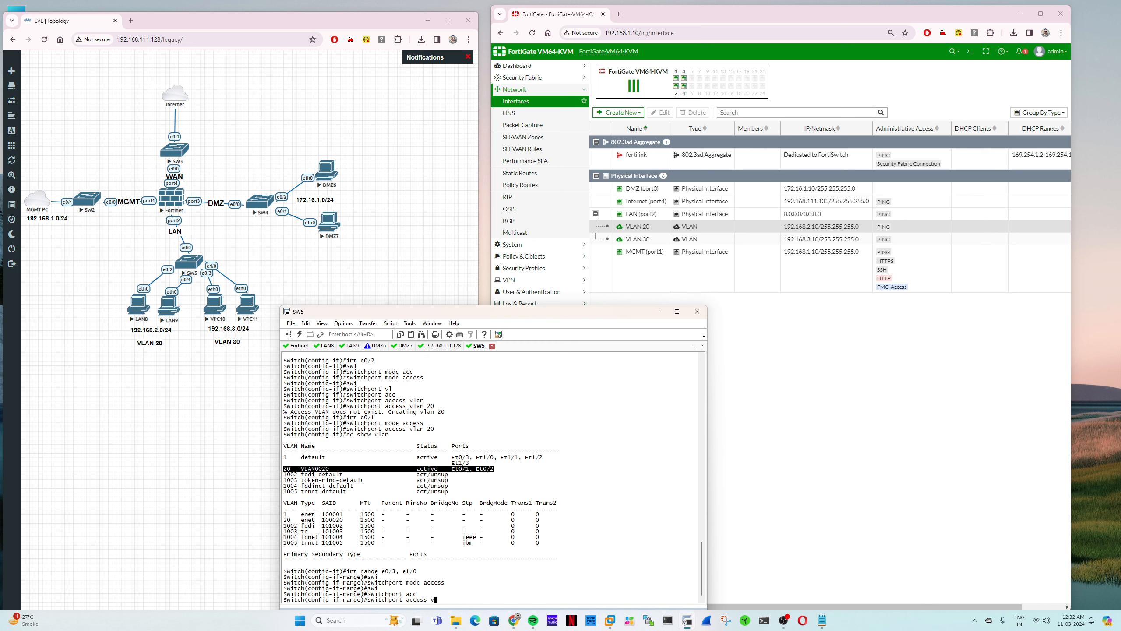
{"action": "type", "text": "lan "}
{"action": "type", "text": "20"}
{"action": "key", "text": "BackSpace"}
{"action": "key", "text": "BackSpace"}
{"action": "type", "text": "390"}
{"action": "key", "text": "Return"}
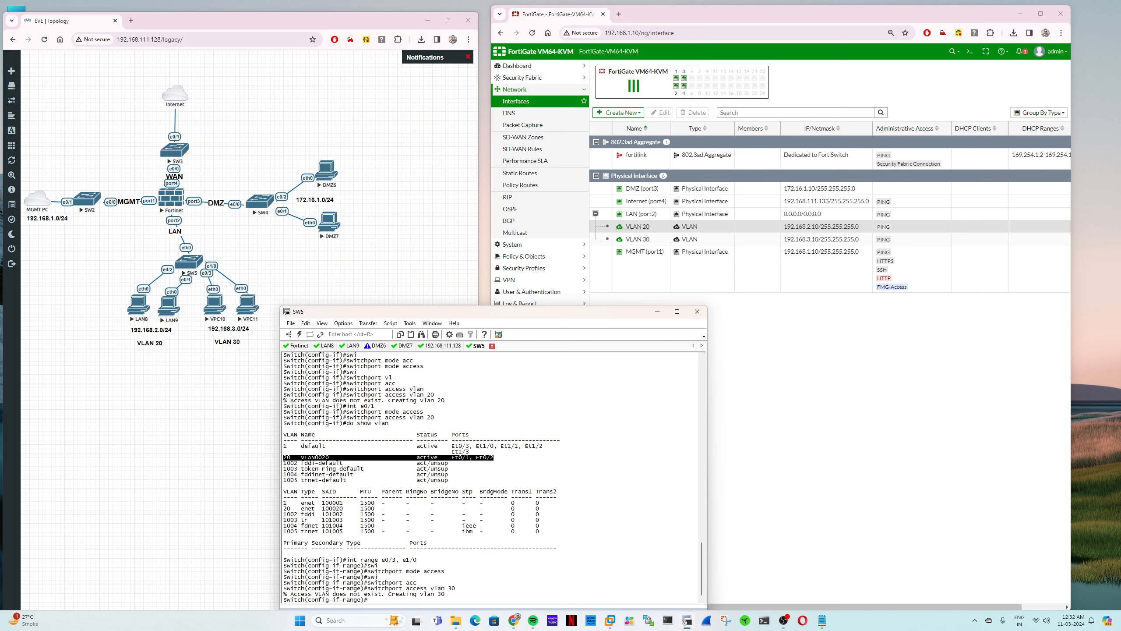
Display the switch's VLAN table to check which ports belong to VLAN 30.
{"action": "key", "text": "Up"}
{"action": "key", "text": "Up"}
{"action": "key", "text": "Up"}
{"action": "key", "text": "Up"}
{"action": "key", "text": "Return"}
Save SW5's running configuration and exit configuration mode back to the privileged prompt.
{"action": "type", "text": "do wr"}
{"action": "key", "text": "Return"}
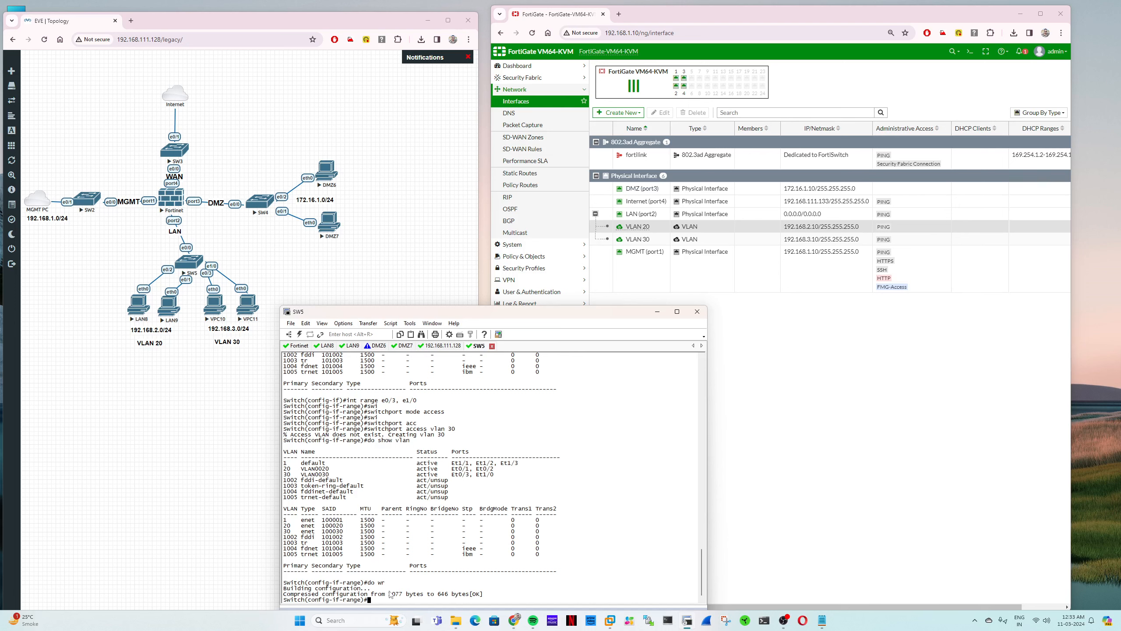
{"action": "left_click_drag", "start_coordinate": [367, 582], "coordinate": [384, 584]}
{"action": "type", "text": "exi"}
{"action": "key", "text": "Return"}
{"action": "type", "text": "exi"}
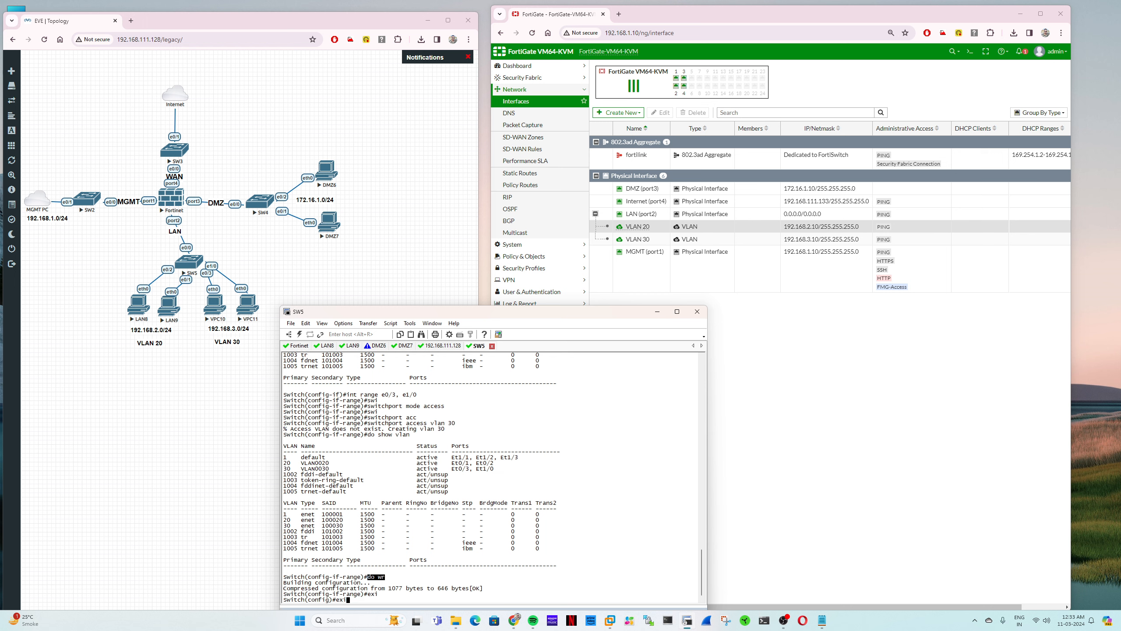
{"action": "key", "text": "Return"}
Display SW5's trunk interfaces and check the mode, encapsulation and status of Et0/0.
{"action": "type", "text": "show "}
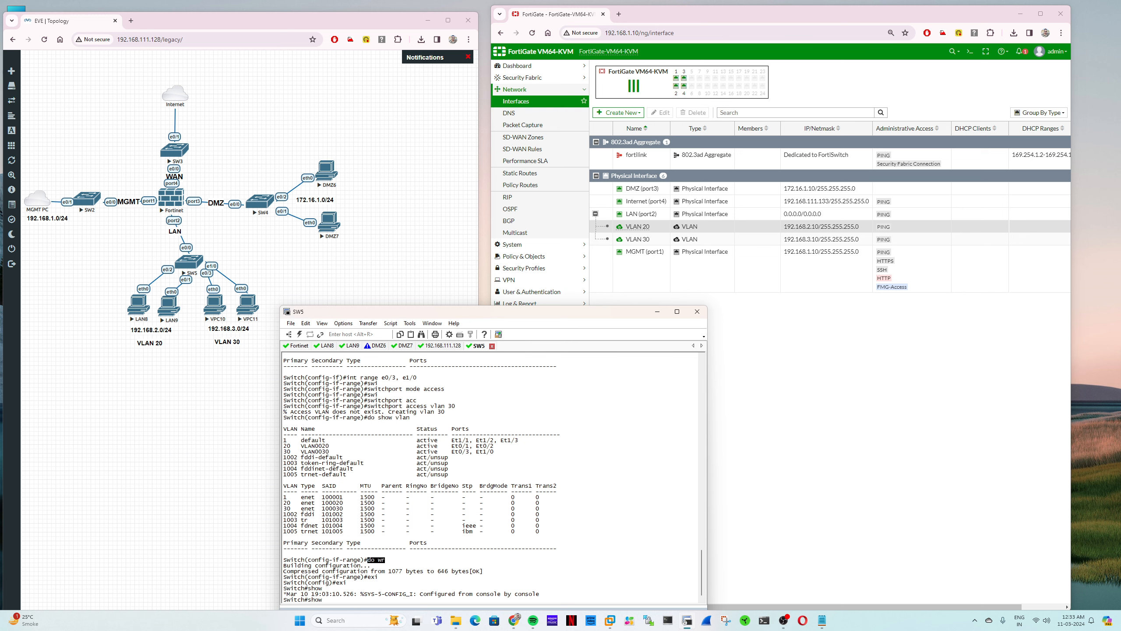
{"action": "type", "text": "inter"}
{"action": "key", "text": "Tab"}
{"action": "type", "text": "tru"}
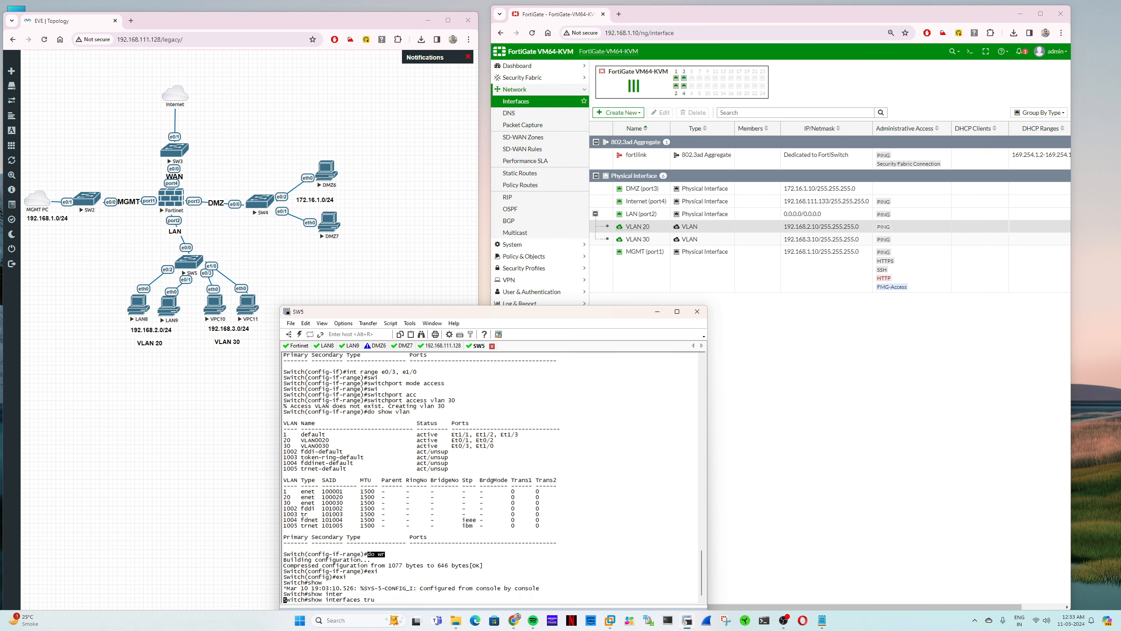
{"action": "key", "text": "Tab"}
{"action": "key", "text": "Return"}
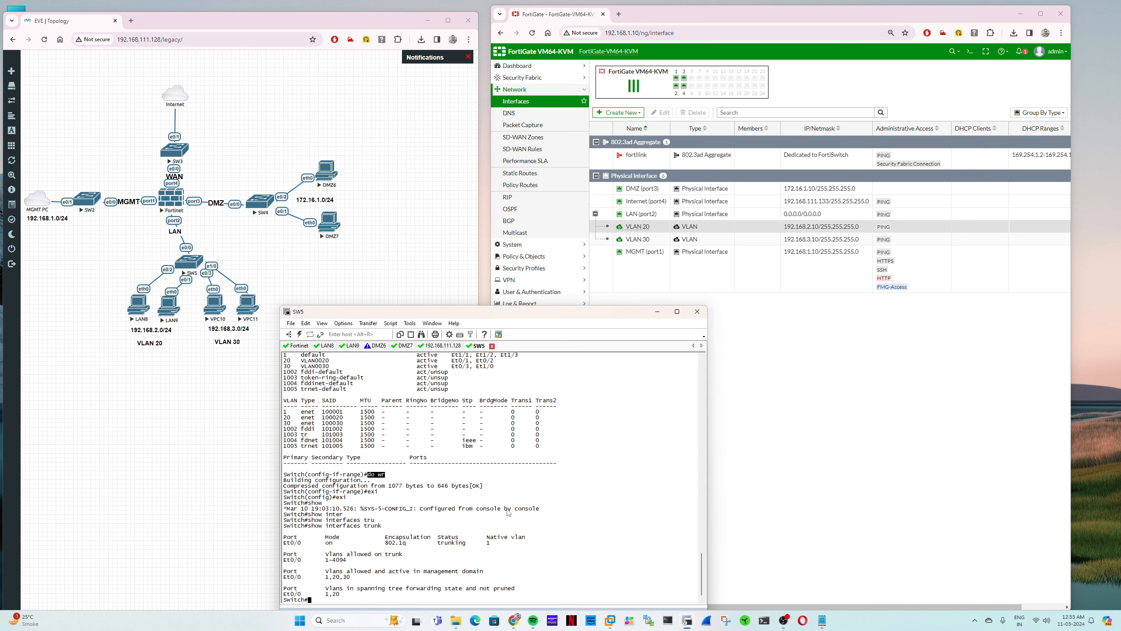
{"action": "left_click", "coordinate": [286, 545]}
{"action": "left_click_drag", "start_coordinate": [286, 545], "coordinate": [500, 550]}
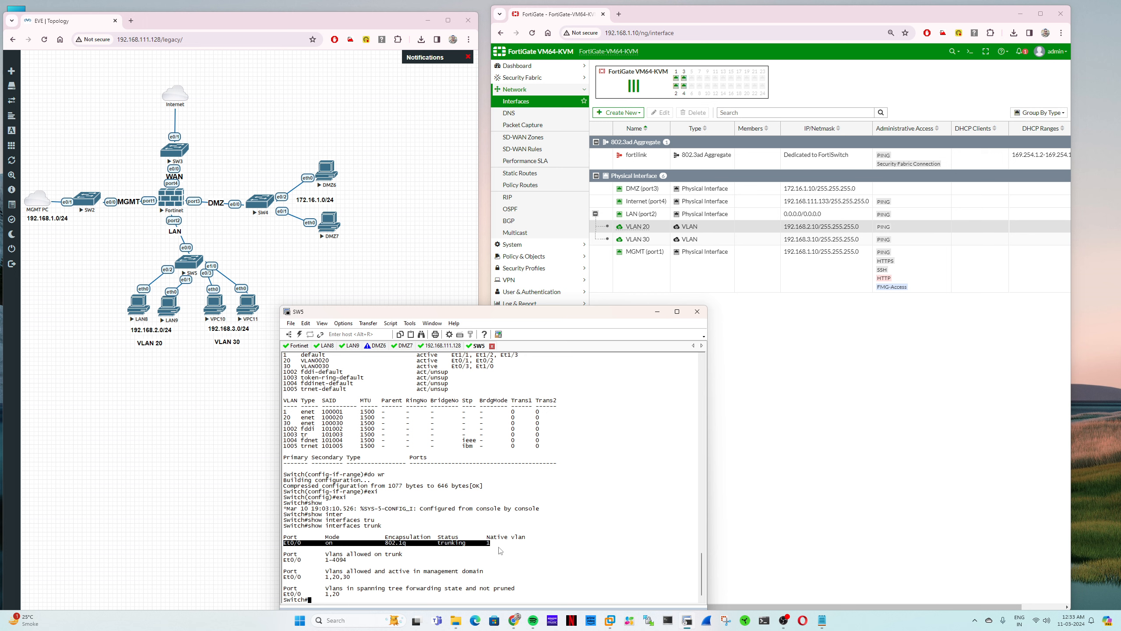
Open the firewall policies on the FortiGate and review the incoming interfaces of the Internet Policy.
{"action": "left_click", "coordinate": [880, 469]}
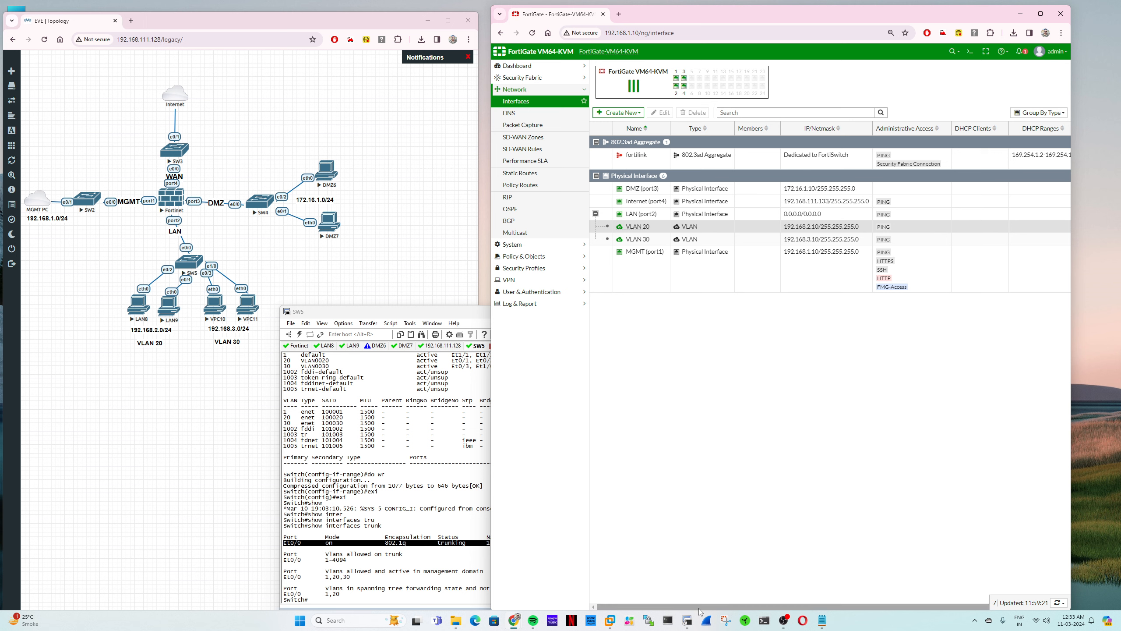
{"action": "left_click", "coordinate": [547, 256]}
{"action": "left_click", "coordinate": [523, 124]}
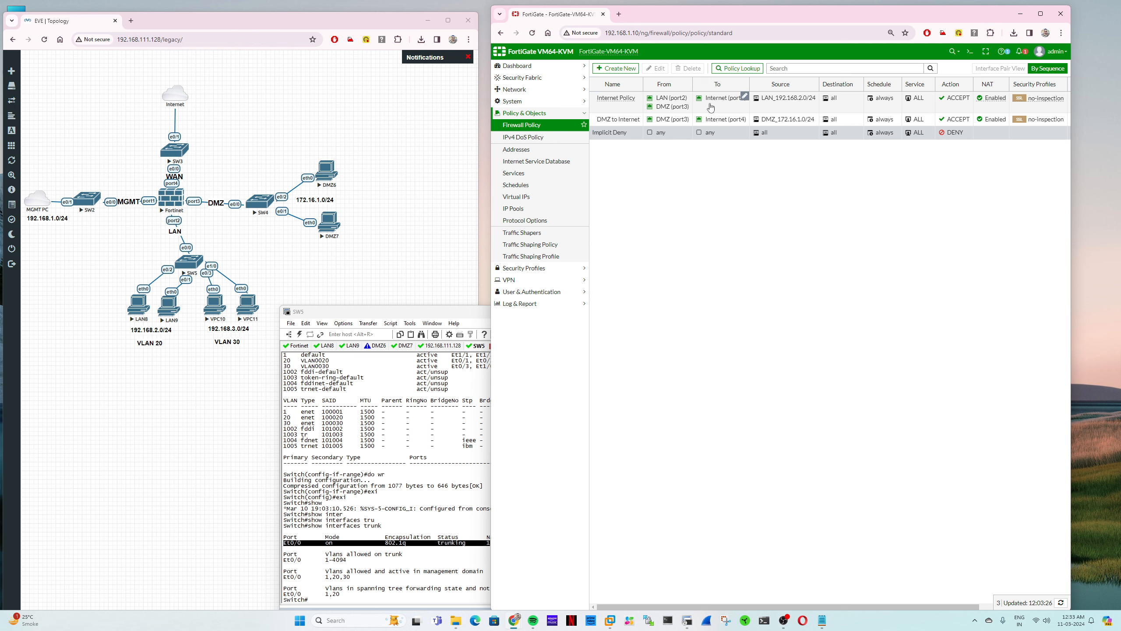
{"action": "mouse_move", "coordinate": [680, 101]}
Switch to the LAN8 console and ping 8.8.8.8 to test internet access from VLAN 20.
{"action": "left_click", "coordinate": [690, 622]}
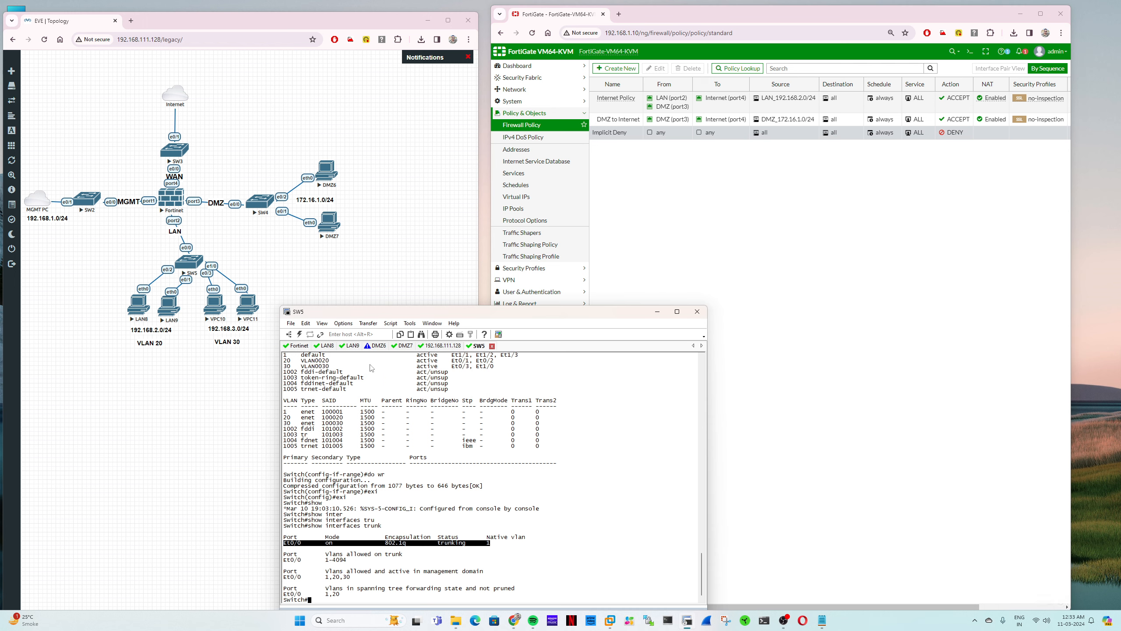
{"action": "left_click", "coordinate": [375, 346]}
{"action": "left_click", "coordinate": [322, 346]}
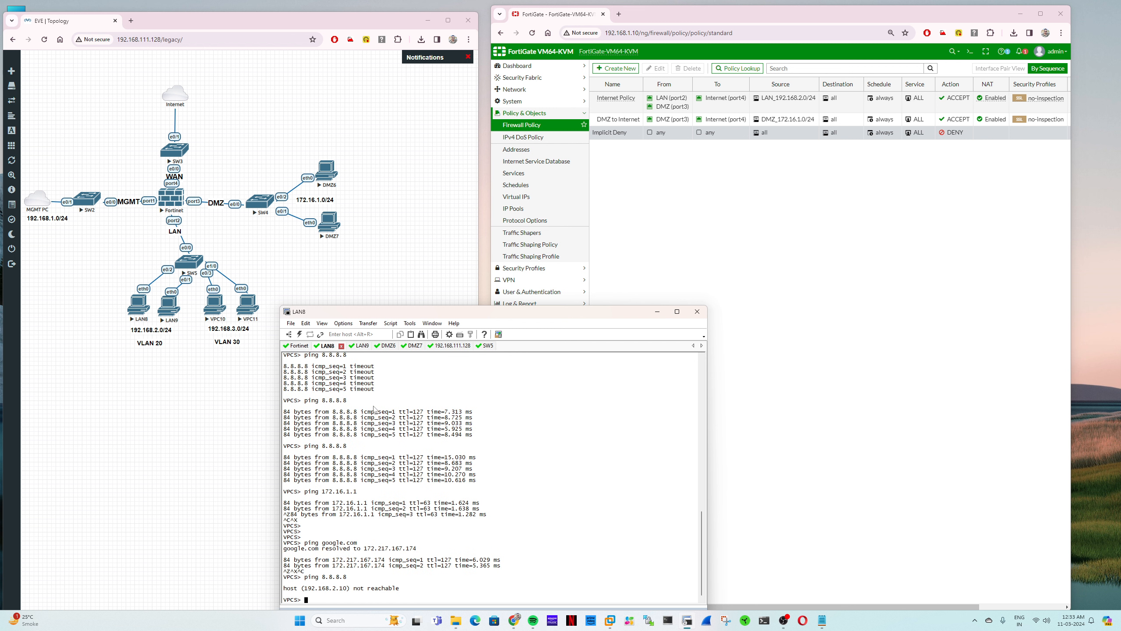
{"action": "key", "text": "Up"}
{"action": "key", "text": "Return"}
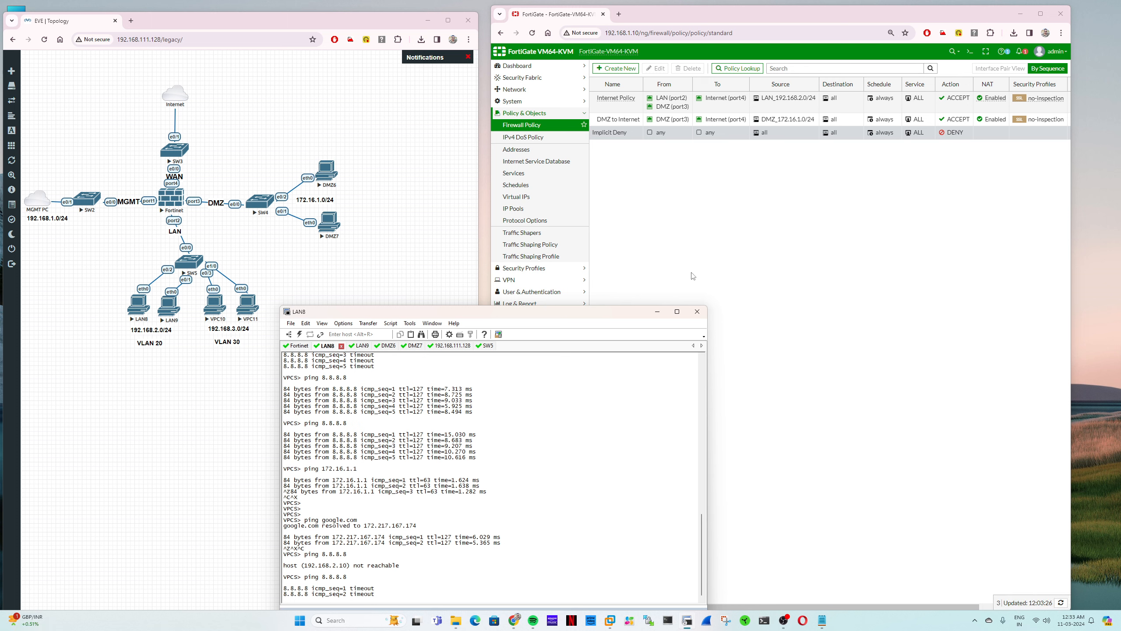
In the Internet Policy, replace incoming interface LAN (port2) with VLAN 20 and VLAN 30, and save the policy.
{"action": "double_click", "coordinate": [627, 104]}
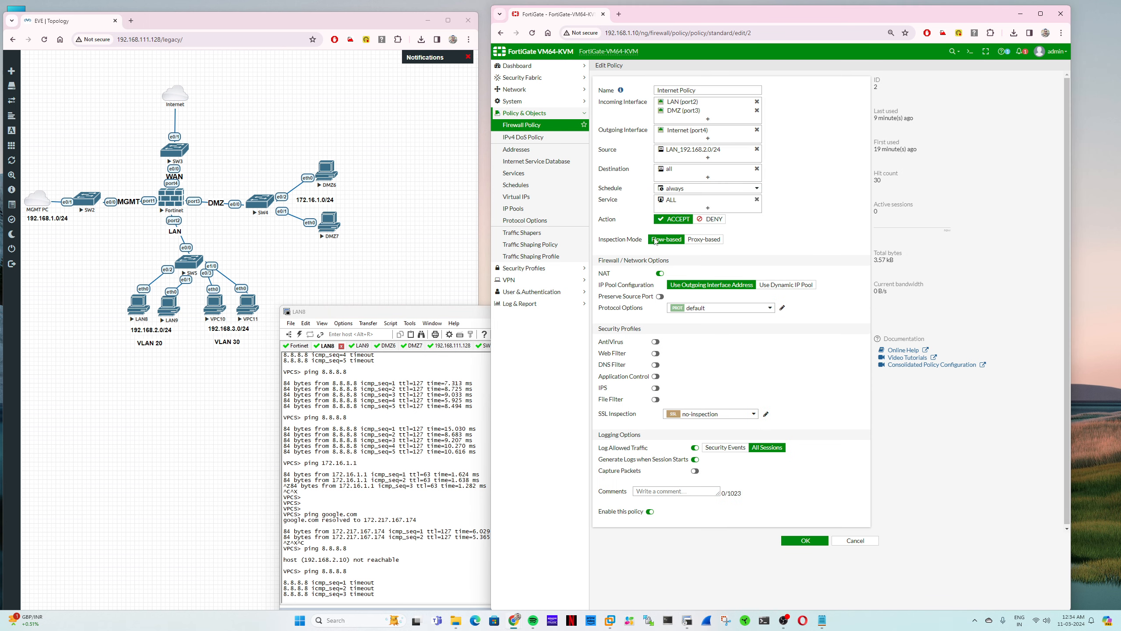
{"action": "left_click", "coordinate": [756, 101]}
{"action": "left_click", "coordinate": [699, 108]}
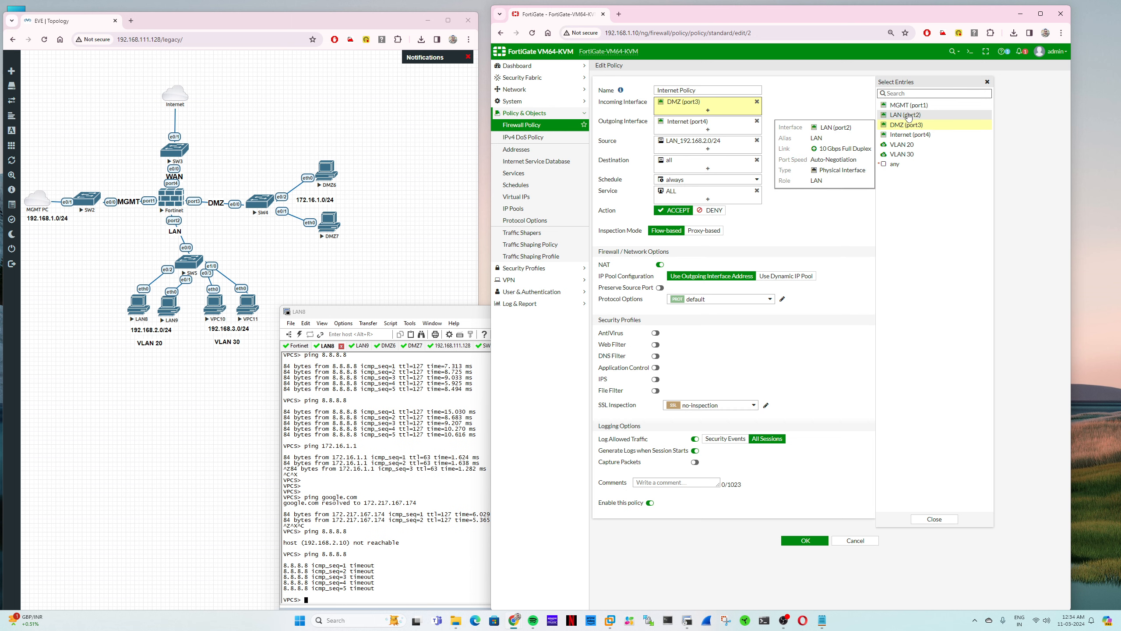
{"action": "left_click", "coordinate": [908, 146]}
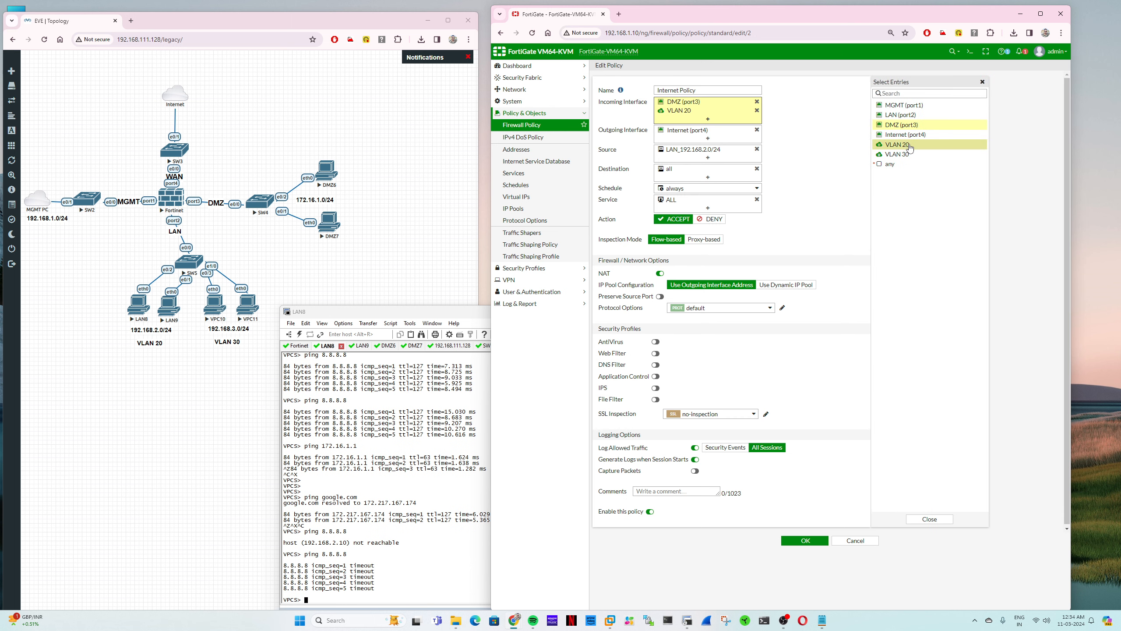
{"action": "left_click", "coordinate": [897, 154]}
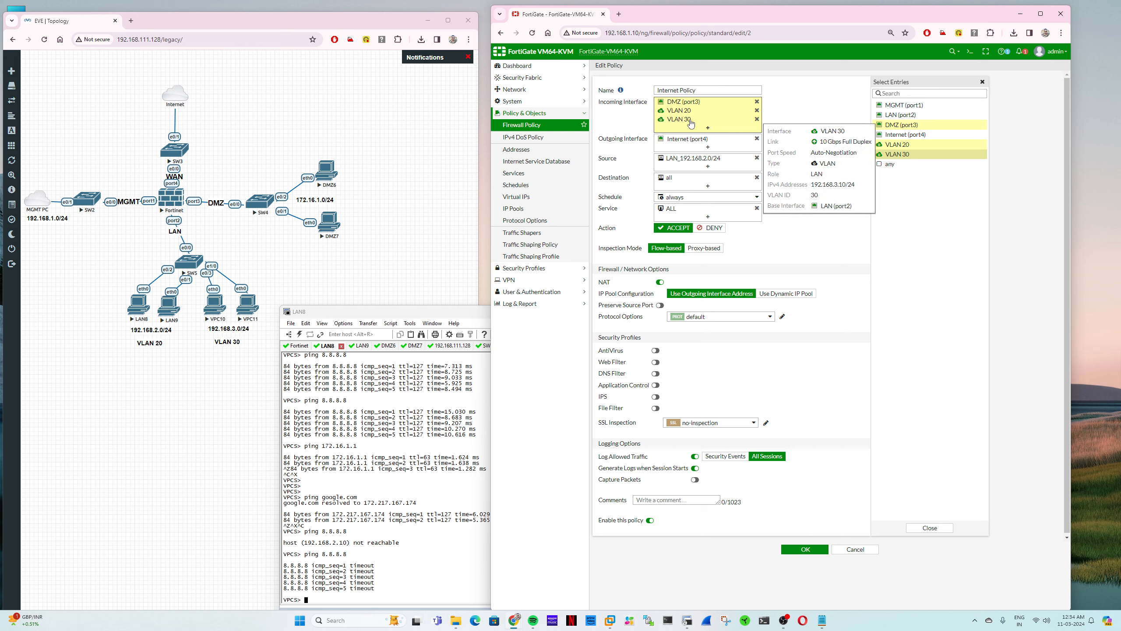
{"action": "left_click", "coordinate": [803, 548]}
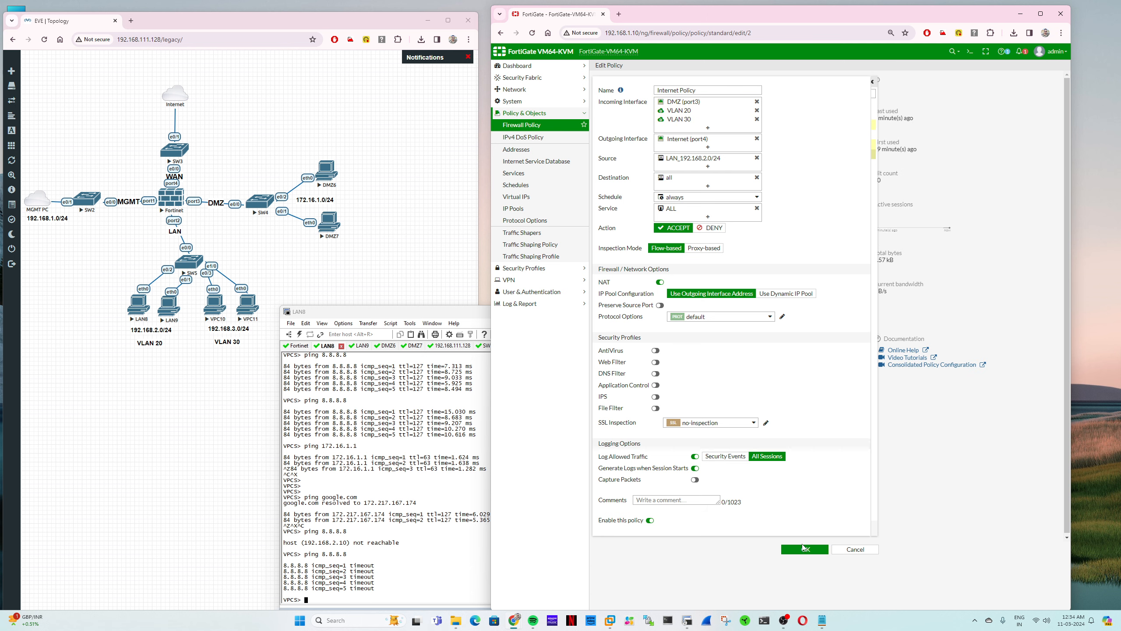
{"action": "left_click", "coordinate": [804, 548]}
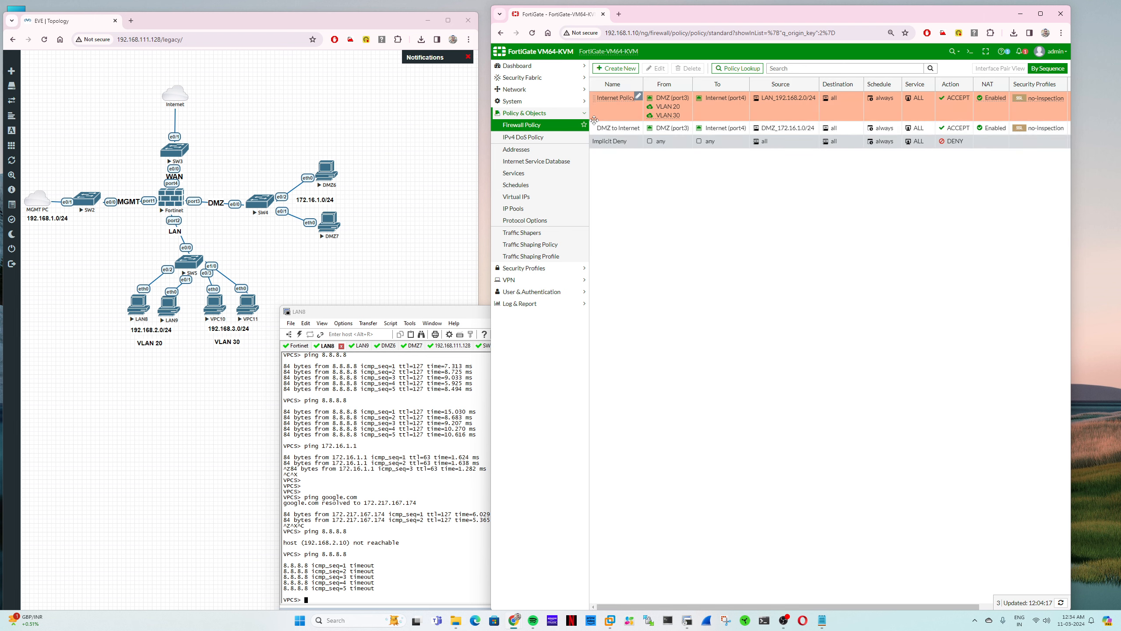
Delete the DMZ to Internet firewall policy and confirm the deletion.
{"action": "right_click", "coordinate": [611, 129]}
{"action": "mouse_move", "coordinate": [631, 151]}
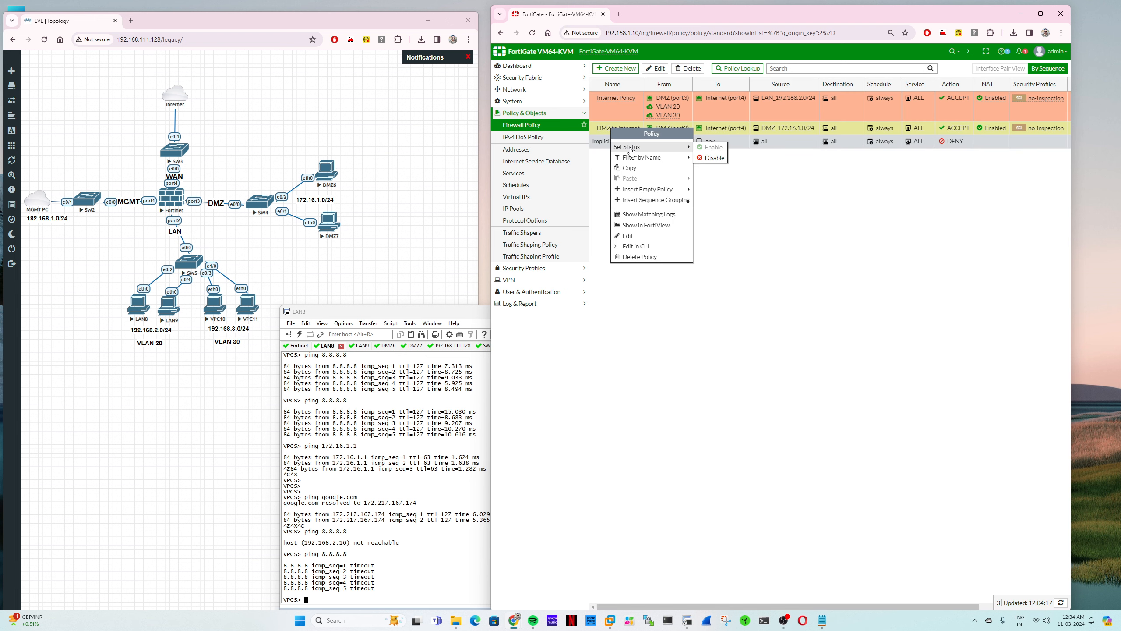
{"action": "left_click", "coordinate": [638, 256]}
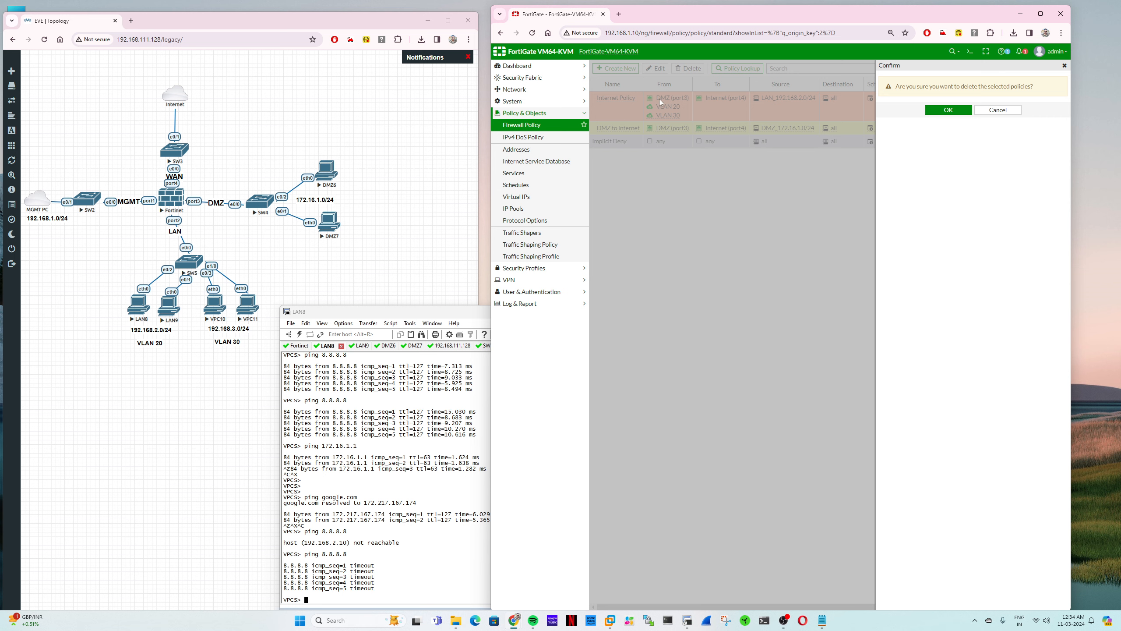
{"action": "left_click", "coordinate": [948, 111]}
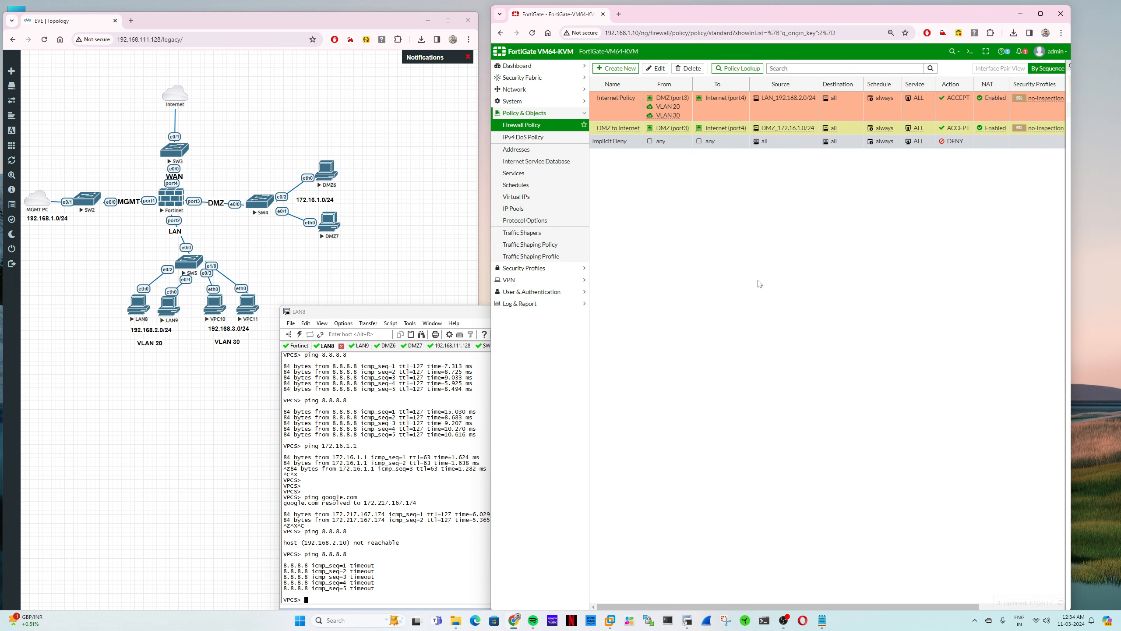
Ping 8.8.8.8 again from LAN8 to retest internet access through the edited policy.
{"action": "left_click", "coordinate": [352, 389]}
{"action": "key", "text": "Up"}
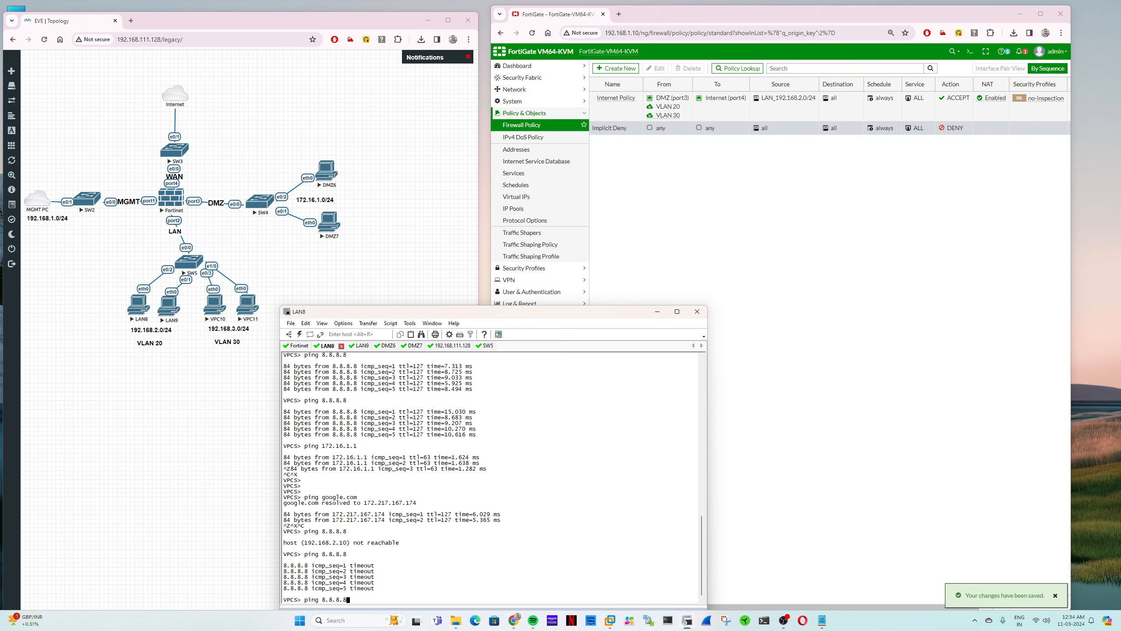
{"action": "key", "text": "Return"}
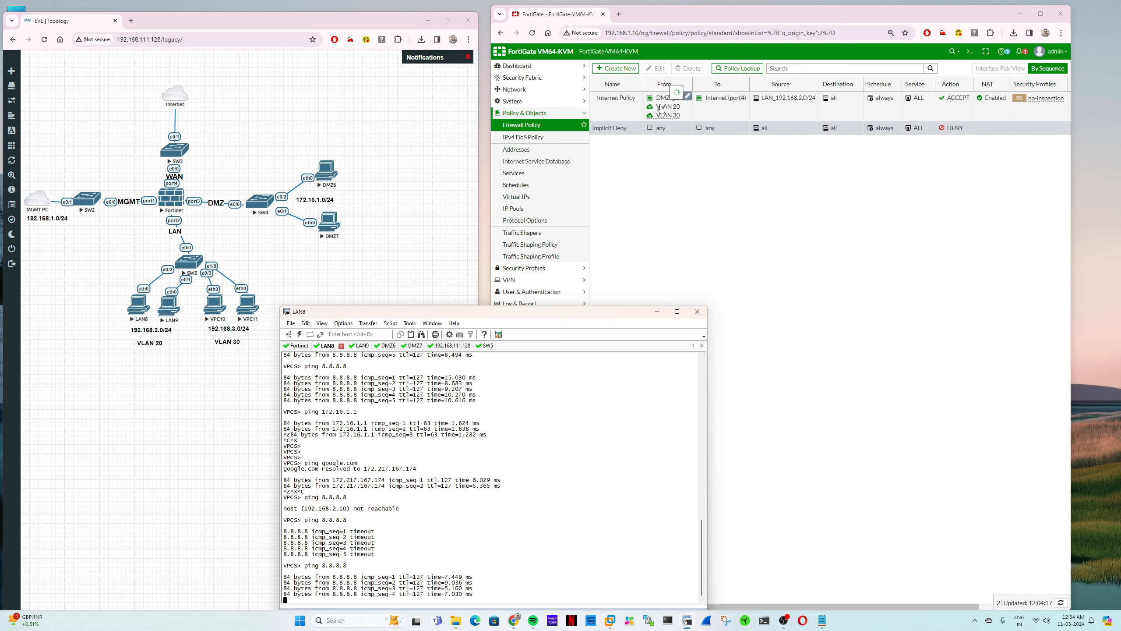
{"action": "mouse_move", "coordinate": [662, 108]}
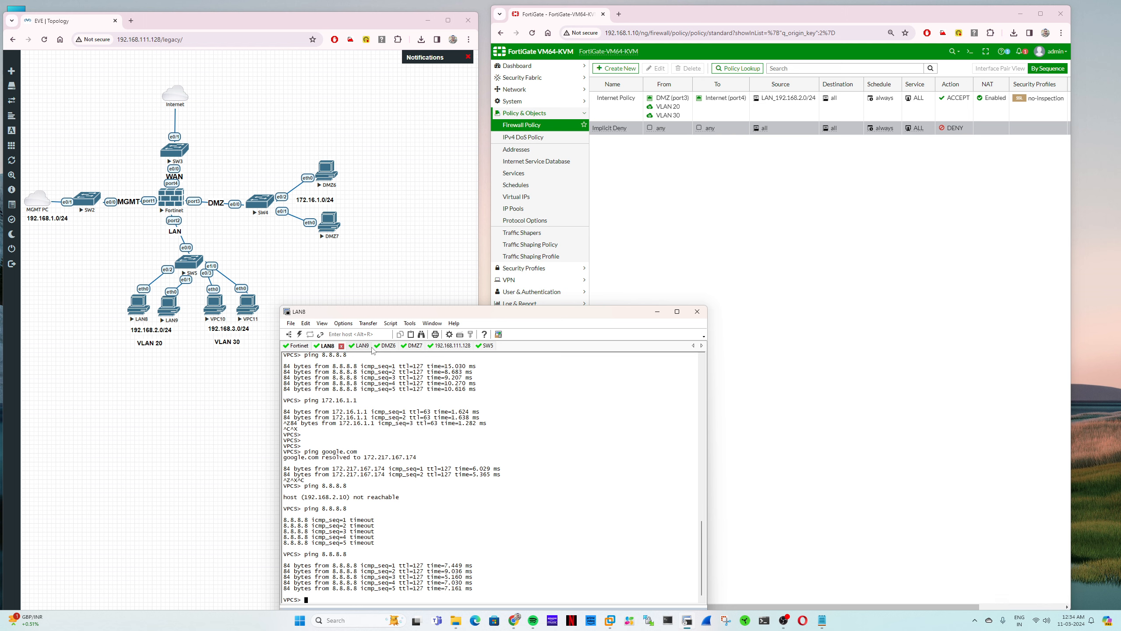
Open the VPC10 console and assign IP 192.168.3.1, mask 255.255.255.0 and gateway 192.168.3.10.
{"action": "left_click", "coordinate": [218, 307]}
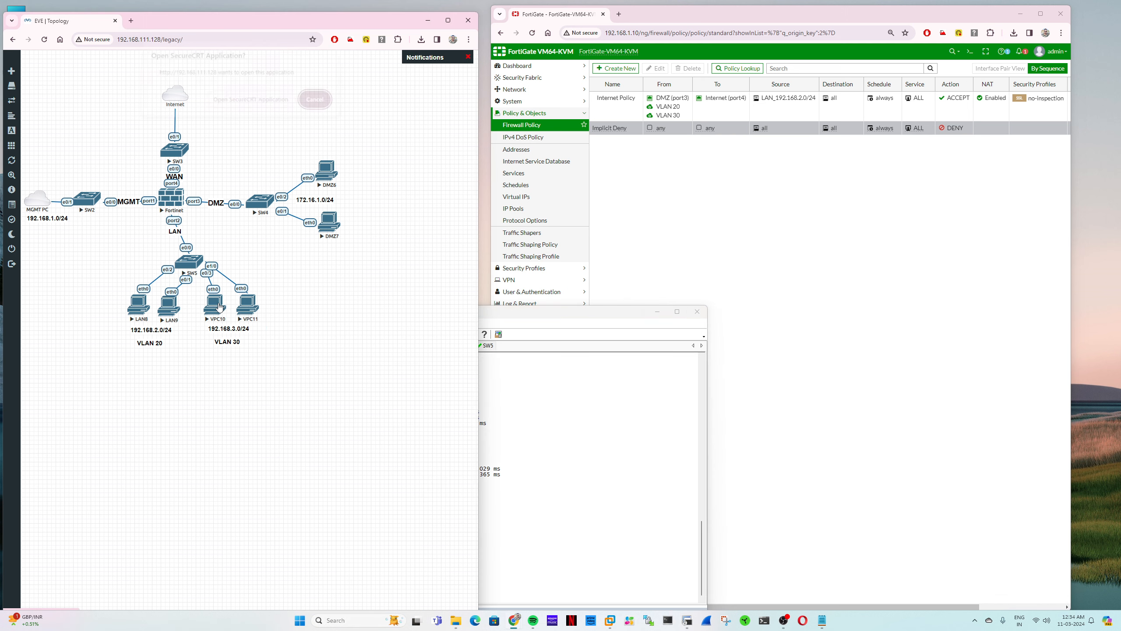
{"action": "left_click", "coordinate": [236, 106]}
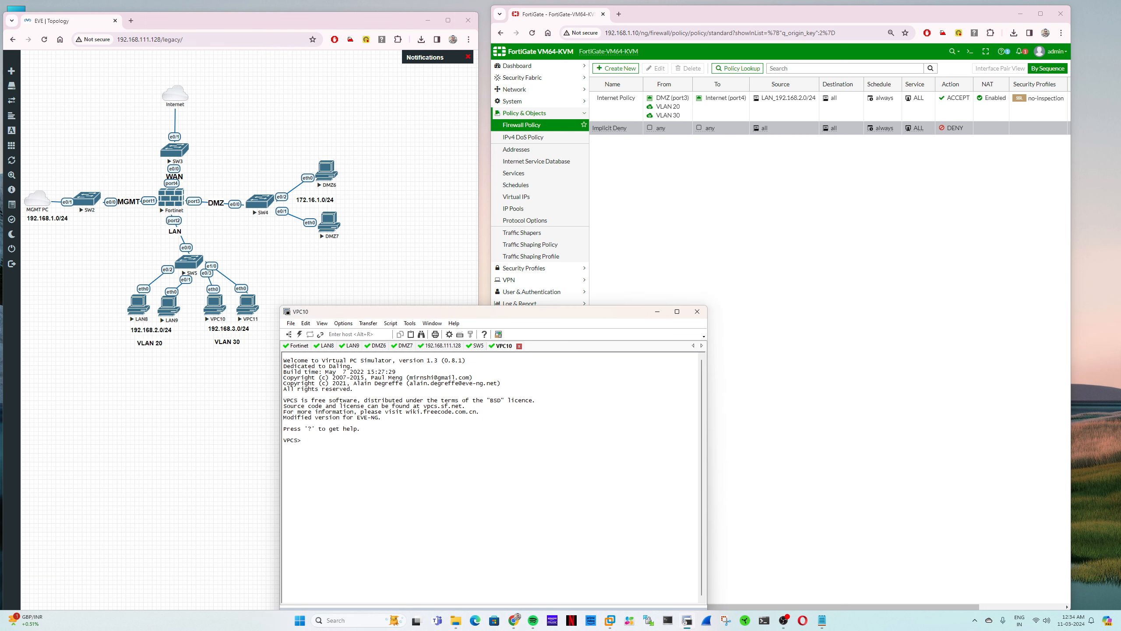
{"action": "type", "text": "ip 192.168.3.1 255.255.255.0 192.168.3."}
{"action": "key", "text": "Return"}
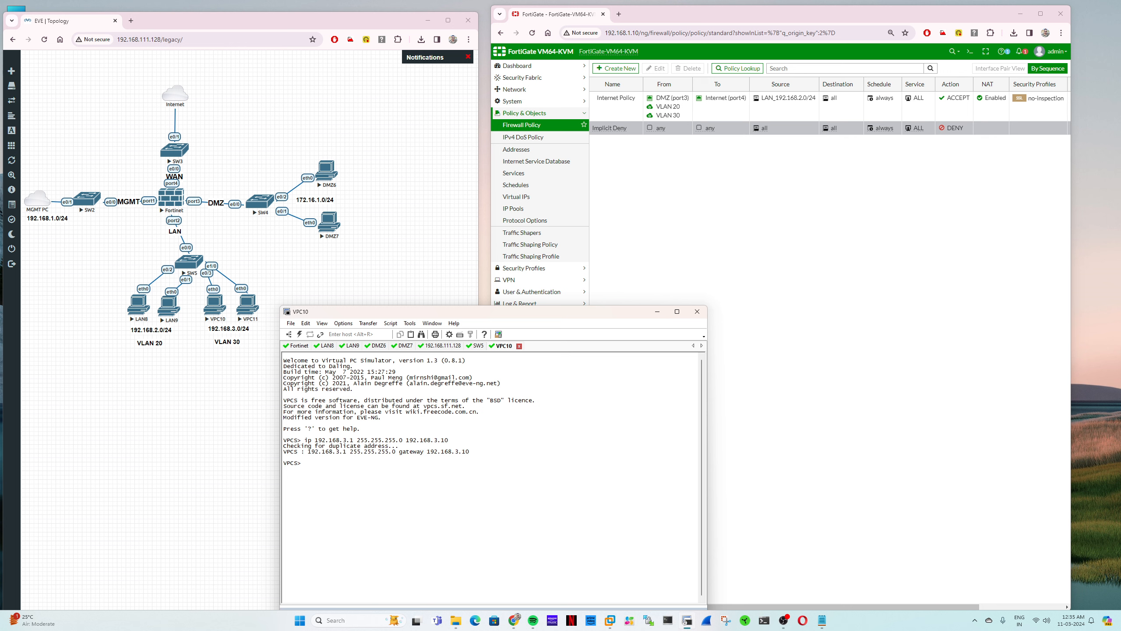
Ping the VLAN 30 gateway 192.168.3.10 from VPC10, then stop the ping.
{"action": "type", "text": "ping 192.168.3.10"}
{"action": "key", "text": "Return"}
{"action": "key", "text": "ctrl+z"}
{"action": "key", "text": "ctrl+x"}
{"action": "key", "text": "ctrl+c"}
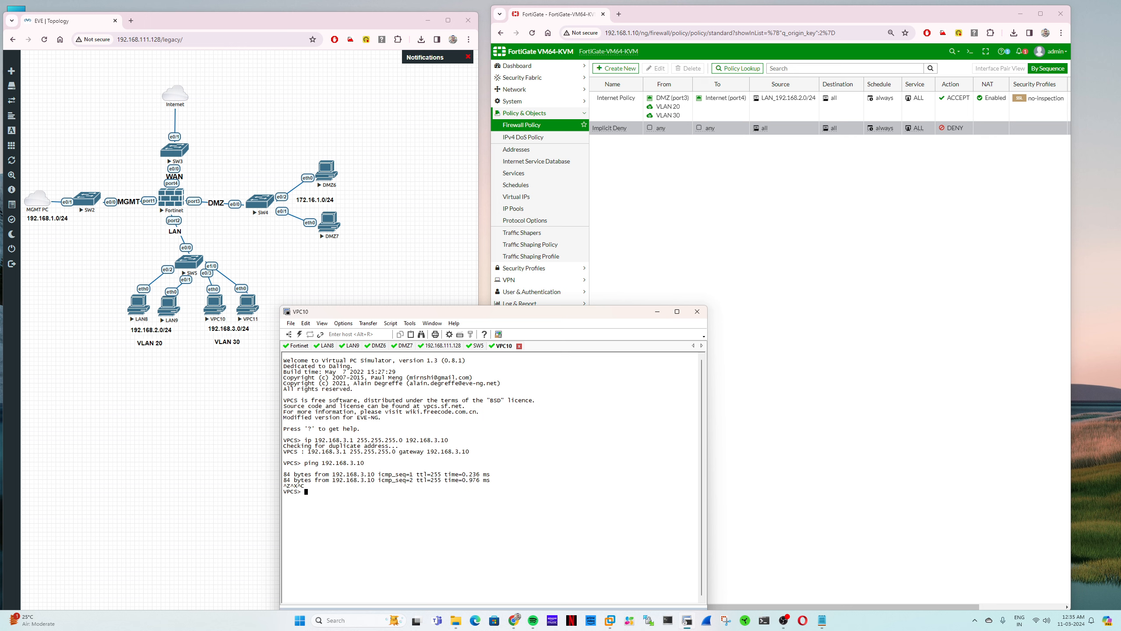
Ping 8.8.8.8 twice from VPC10 to test internet access from VLAN 30.
{"action": "type", "text": "ping 8.8.8.8"}
{"action": "key", "text": "Return"}
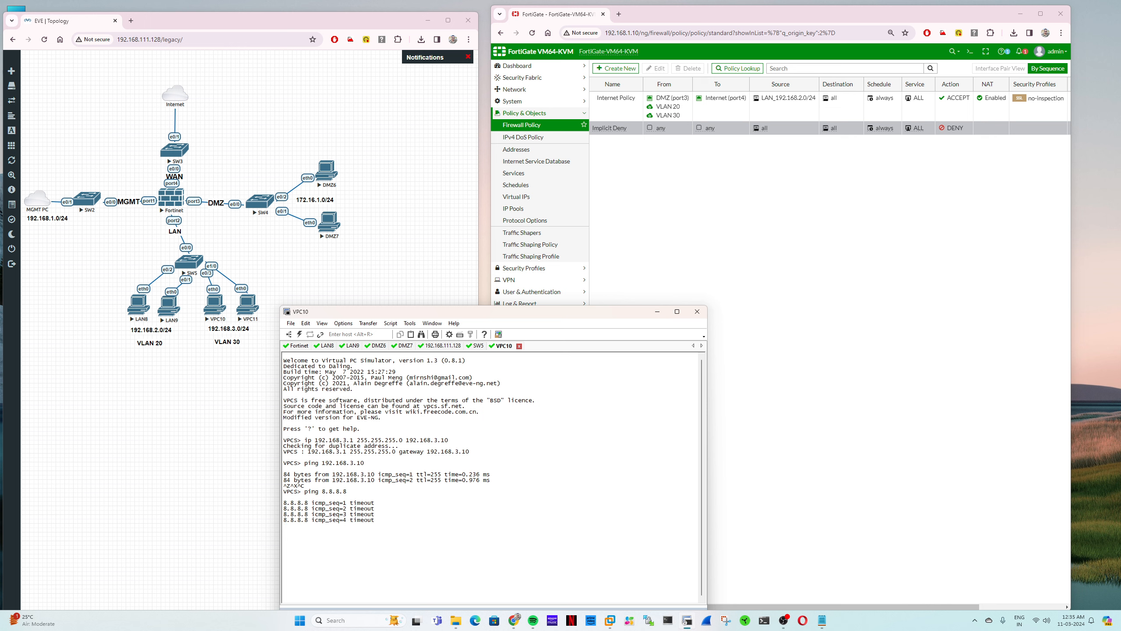
{"action": "key", "text": "Return"}
{"action": "key", "text": "Return"}
{"action": "key", "text": "Up"}
{"action": "key", "text": "Return"}
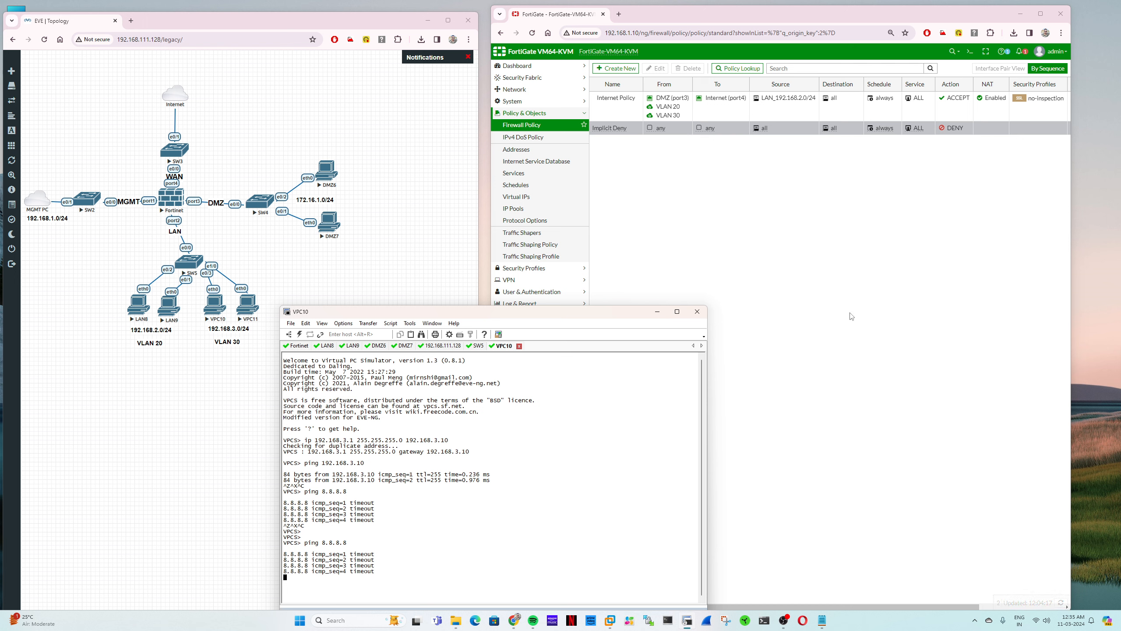
Open the Forward Traffic log on the FortiGate to examine how the ping traffic is handled.
{"action": "left_click", "coordinate": [785, 318]}
{"action": "left_click", "coordinate": [521, 303]}
{"action": "left_click", "coordinate": [527, 172]}
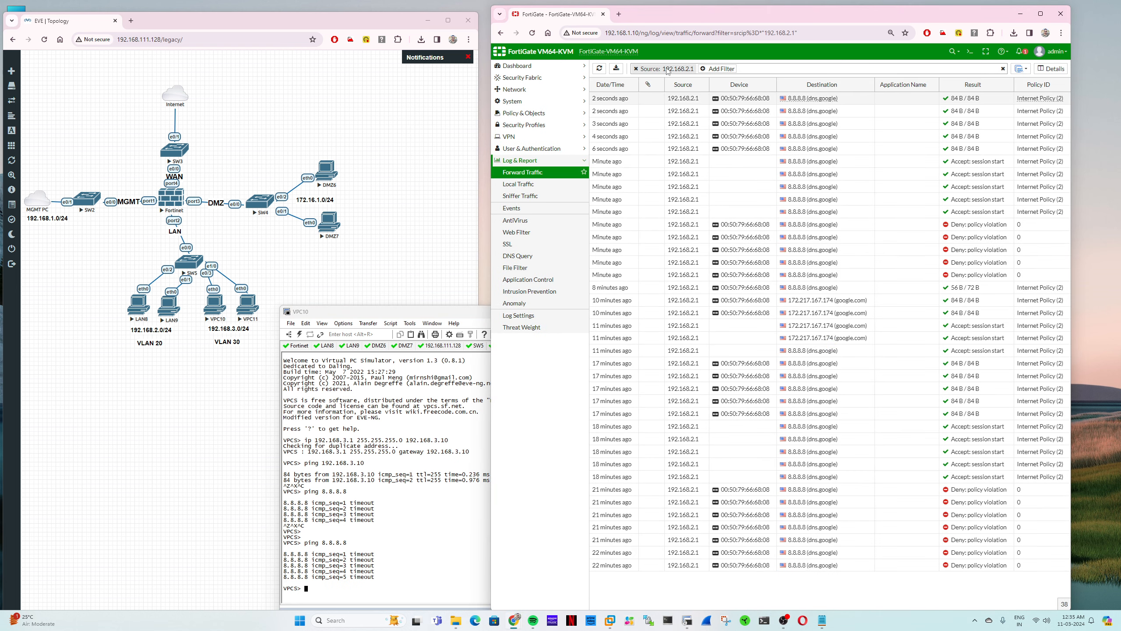
Change the Forward Traffic log's source filter to 192.168.3.1.
{"action": "left_click", "coordinate": [679, 69]}
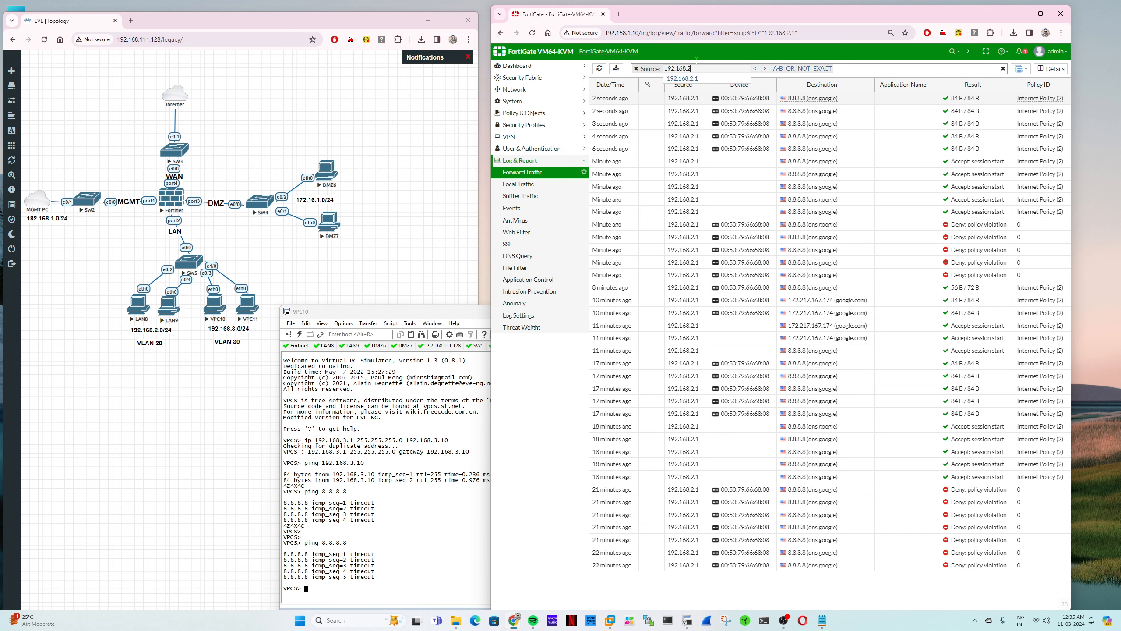
{"action": "type", "text": ".3.1"}
{"action": "key", "text": "Return"}
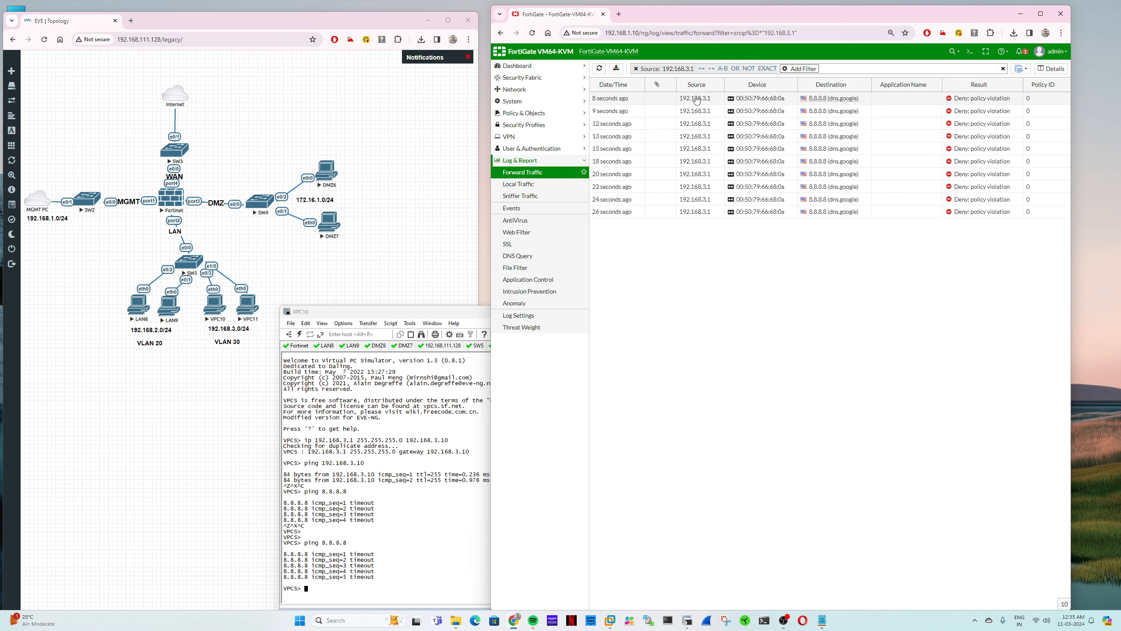
{"action": "left_click", "coordinate": [546, 113]}
{"action": "left_click", "coordinate": [542, 127]}
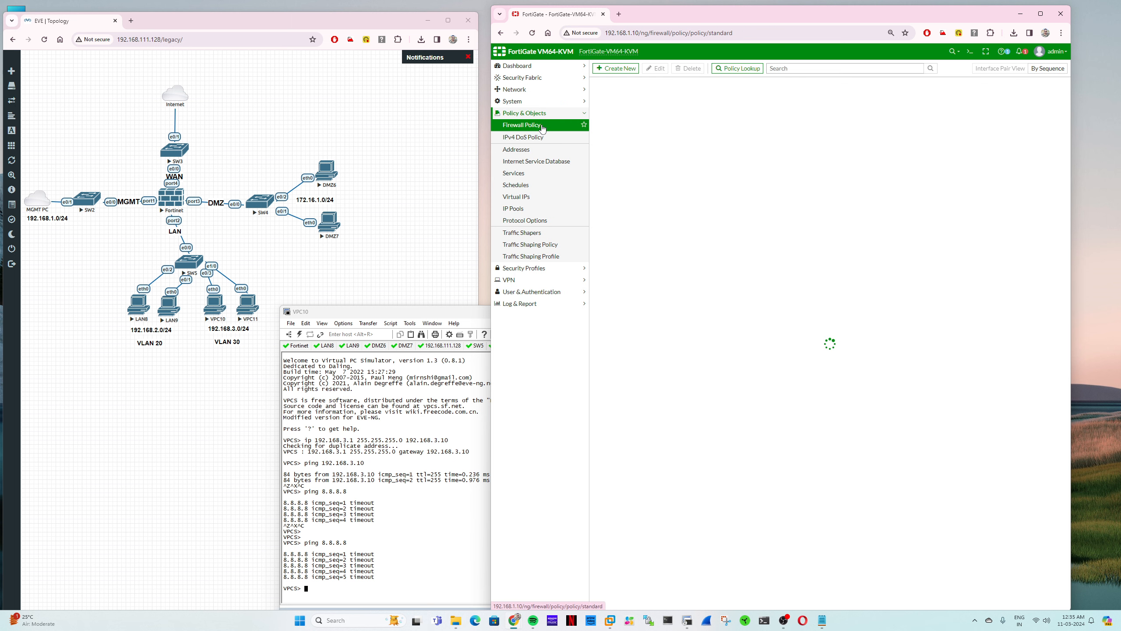
{"action": "left_click", "coordinate": [529, 303]}
{"action": "left_click", "coordinate": [528, 173]}
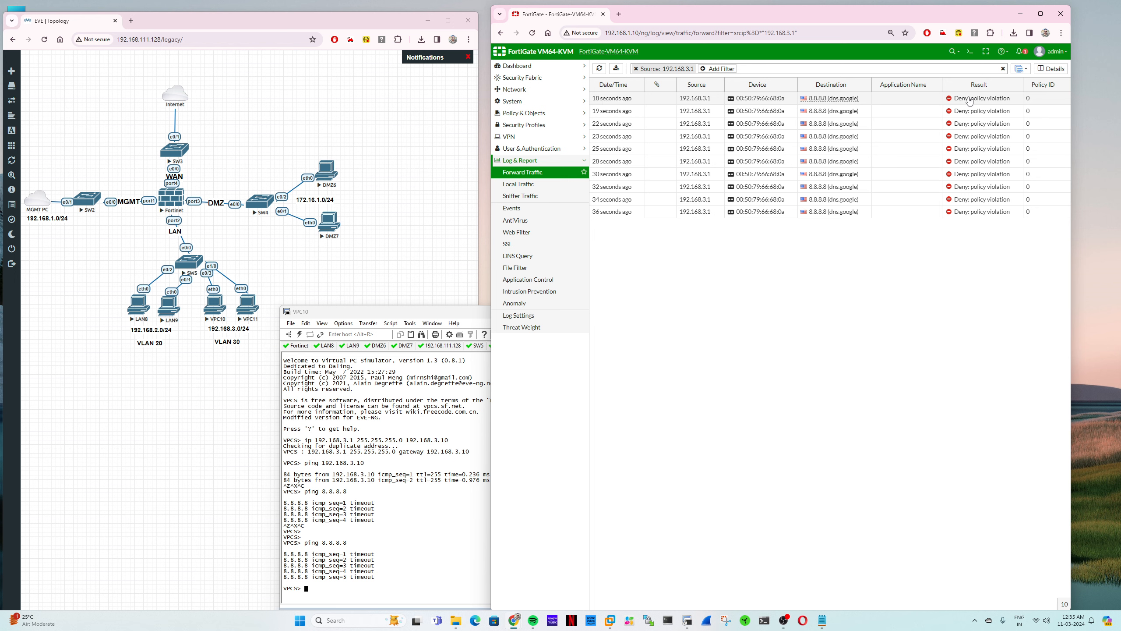
Open the details of the newest log entry from 192.168.3.1 and examine its source interface, action and policy ID.
{"action": "left_click", "coordinate": [748, 110]}
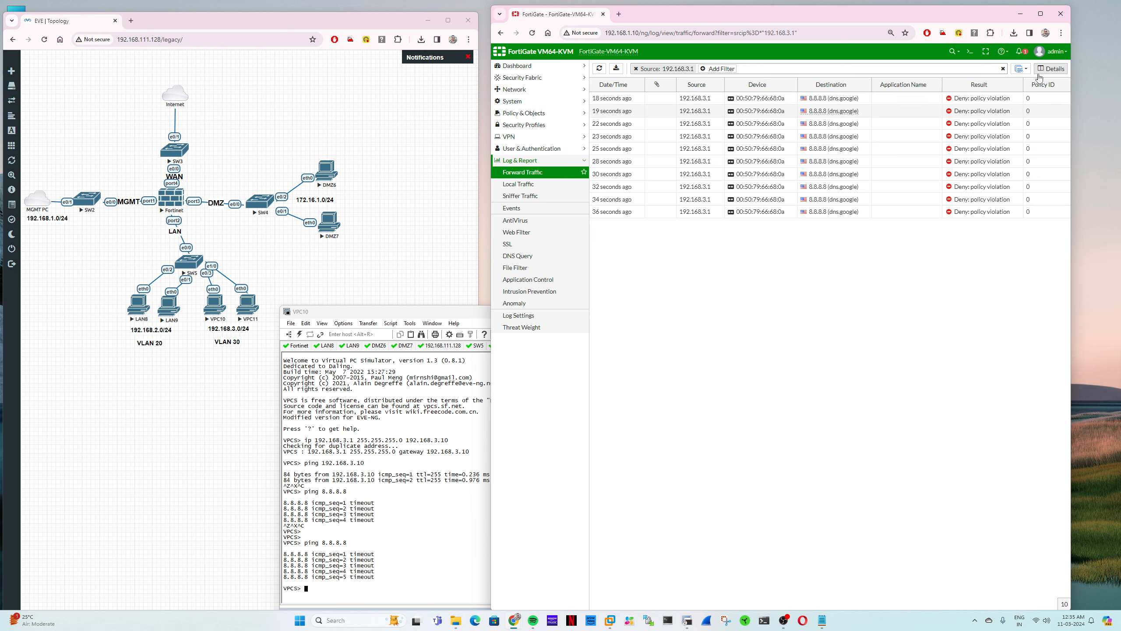
{"action": "left_click", "coordinate": [1031, 100]}
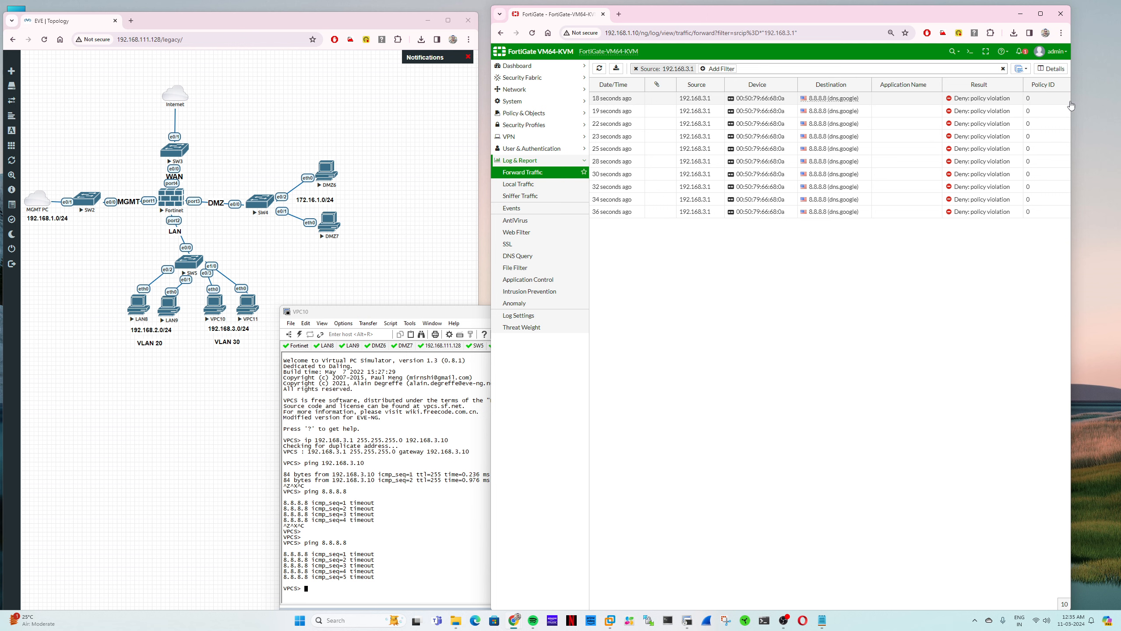
{"action": "left_click_drag", "start_coordinate": [1070, 105], "coordinate": [1091, 105]}
{"action": "double_click", "coordinate": [625, 99]}
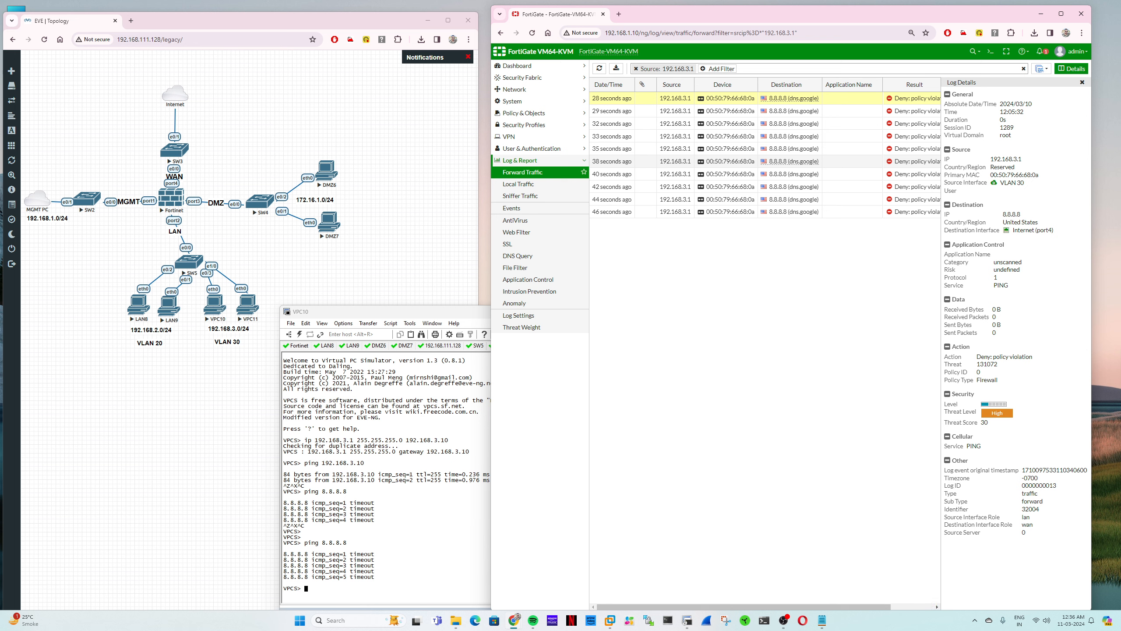
{"action": "double_click", "coordinate": [1006, 158]}
{"action": "double_click", "coordinate": [1014, 214]}
{"action": "left_click_drag", "start_coordinate": [979, 372], "coordinate": [945, 372]}
{"action": "double_click", "coordinate": [1012, 356]}
{"action": "left_click_drag", "start_coordinate": [1018, 356], "coordinate": [976, 357]}
Add the ID column to the Firewall Policy table and place it in front of the Name column.
{"action": "left_click", "coordinate": [530, 117]}
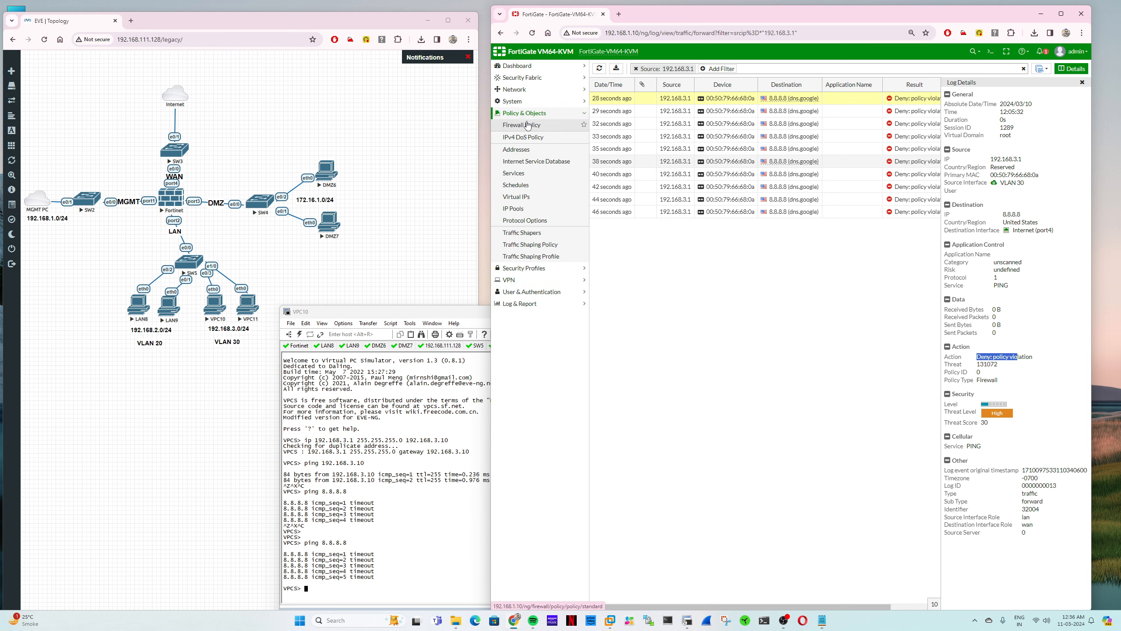
{"action": "left_click", "coordinate": [528, 127]}
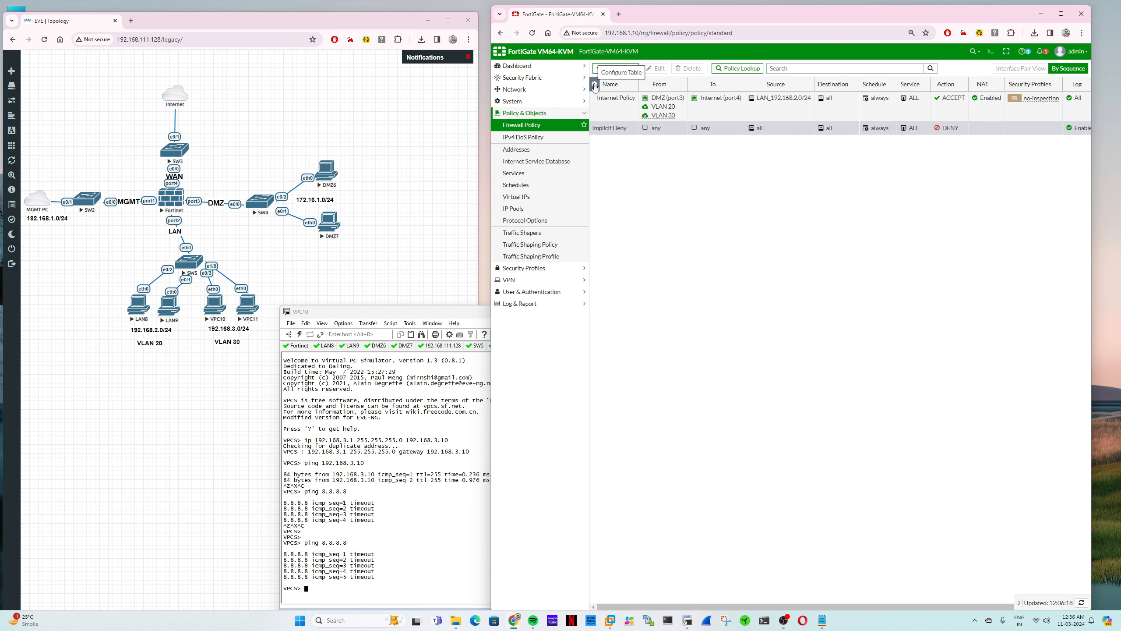
{"action": "left_click", "coordinate": [595, 85]}
{"action": "left_click", "coordinate": [612, 367]}
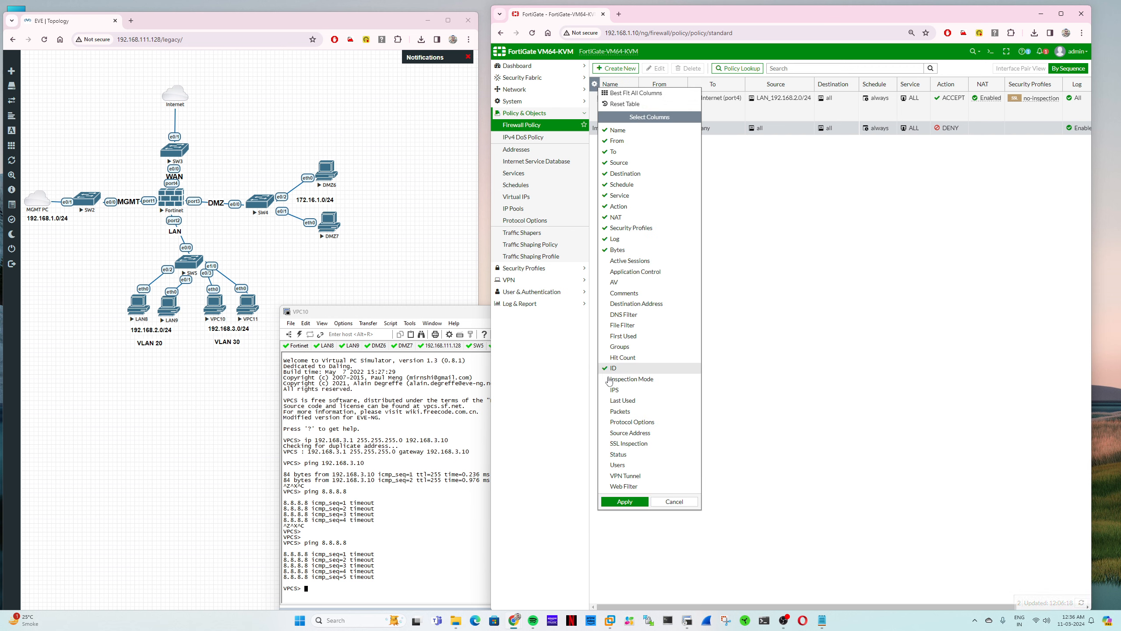
{"action": "left_click", "coordinate": [624, 502]}
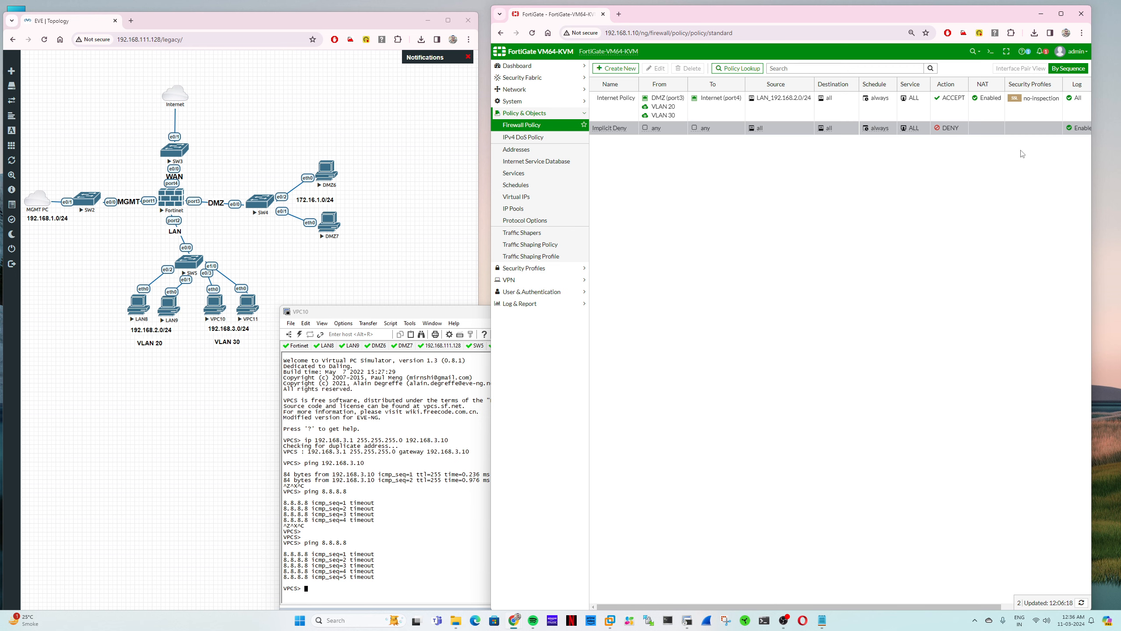
{"action": "left_click_drag", "start_coordinate": [1095, 140], "coordinate": [1117, 140]}
{"action": "left_click_drag", "start_coordinate": [862, 607], "coordinate": [953, 612]}
{"action": "left_click_drag", "start_coordinate": [1105, 81], "coordinate": [614, 85]}
{"action": "left_click_drag", "start_coordinate": [792, 609], "coordinate": [725, 610]}
{"action": "left_click_drag", "start_coordinate": [697, 83], "coordinate": [598, 84]}
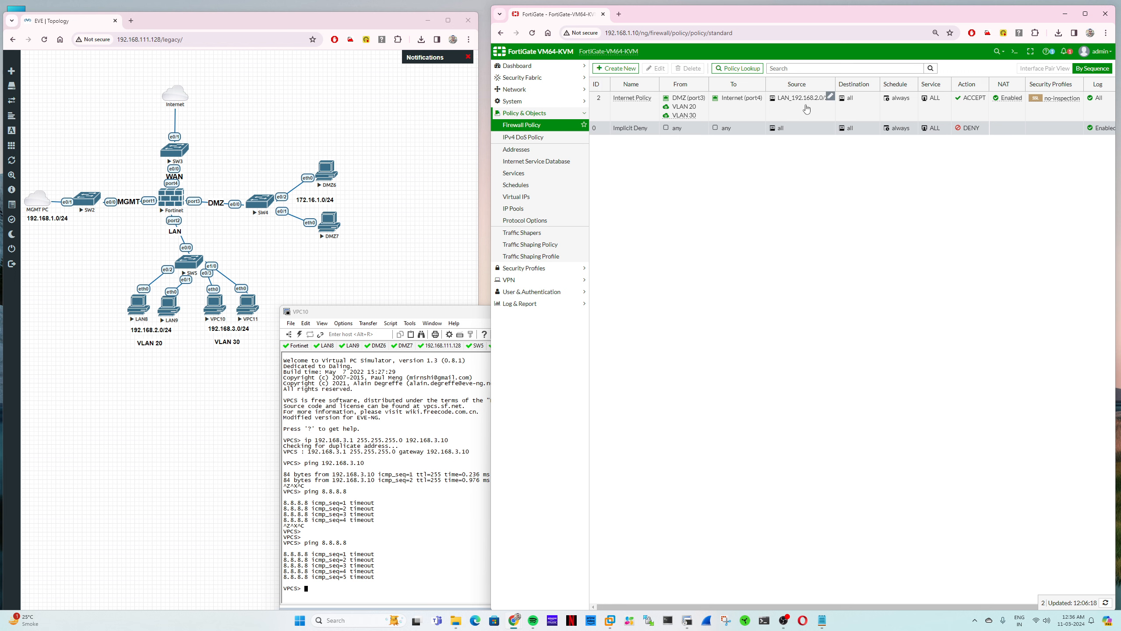
Create the subnet address VLAN30_192.168.3.0/24 for 192.168.3.0/24, add it to the Internet Policy's sources and save the policy.
{"action": "mouse_move", "coordinate": [781, 105]}
{"action": "double_click", "coordinate": [605, 103]}
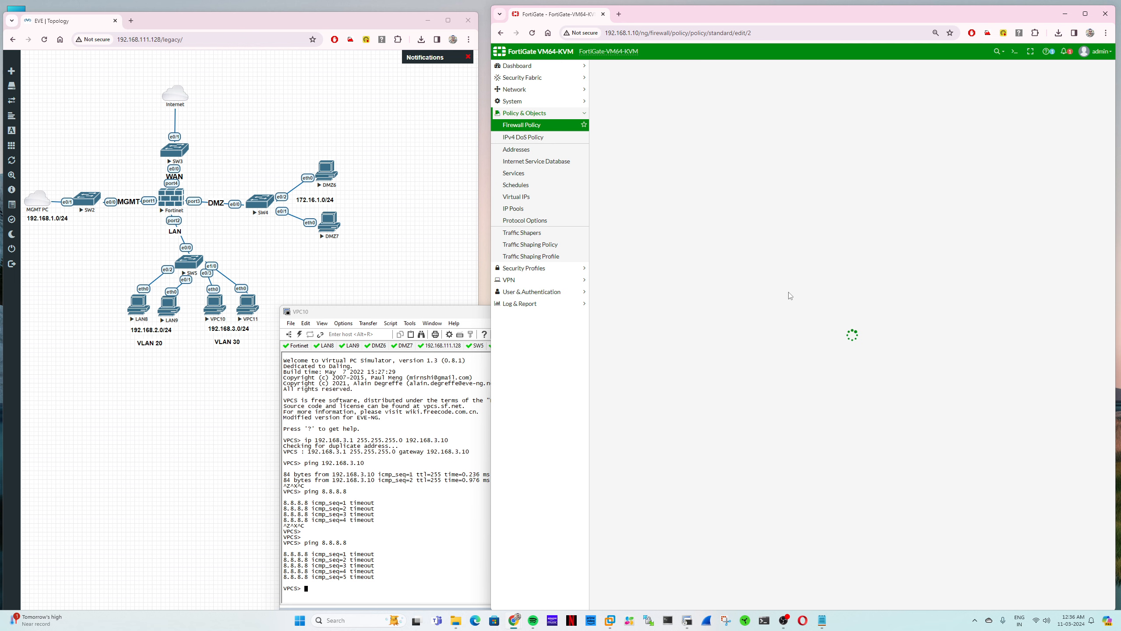
{"action": "left_click", "coordinate": [719, 162]}
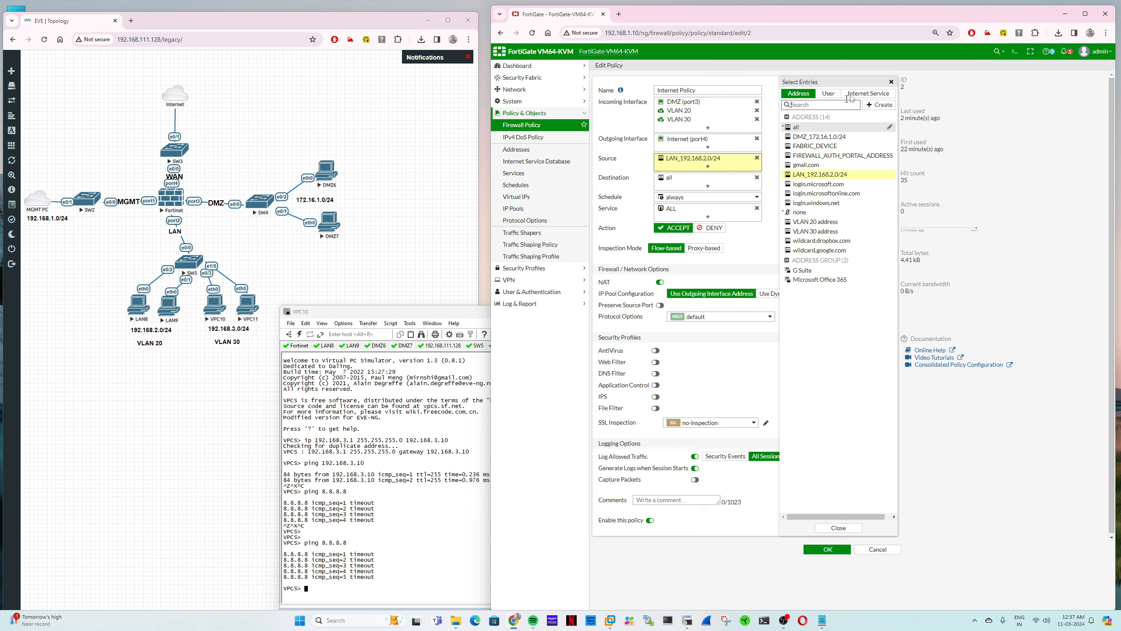
{"action": "left_click", "coordinate": [880, 105]}
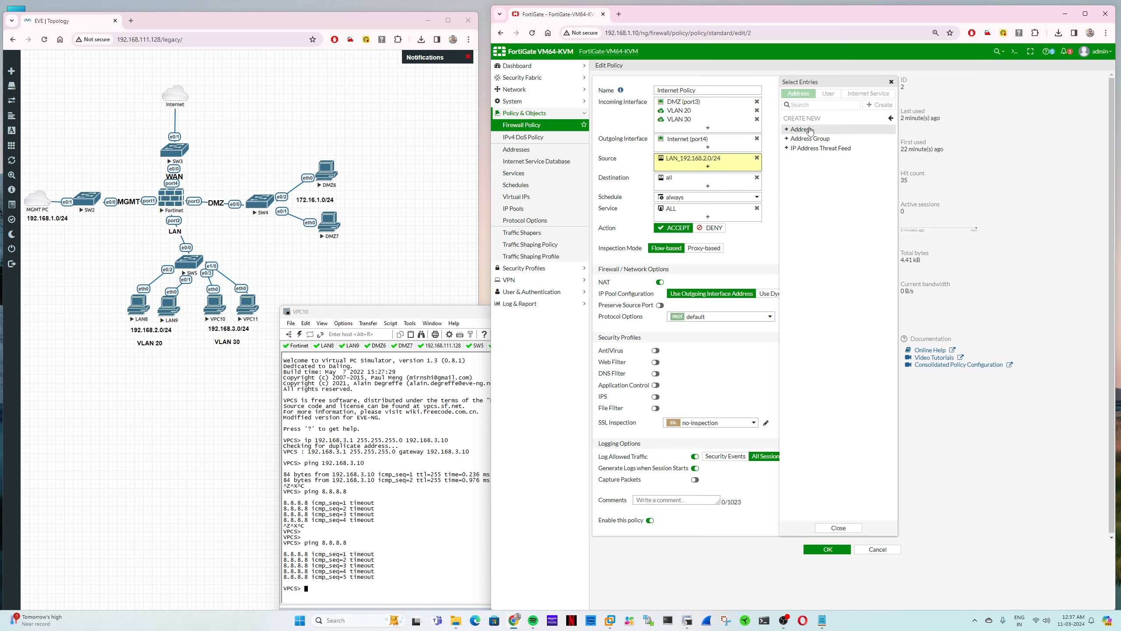
{"action": "left_click", "coordinate": [813, 84]}
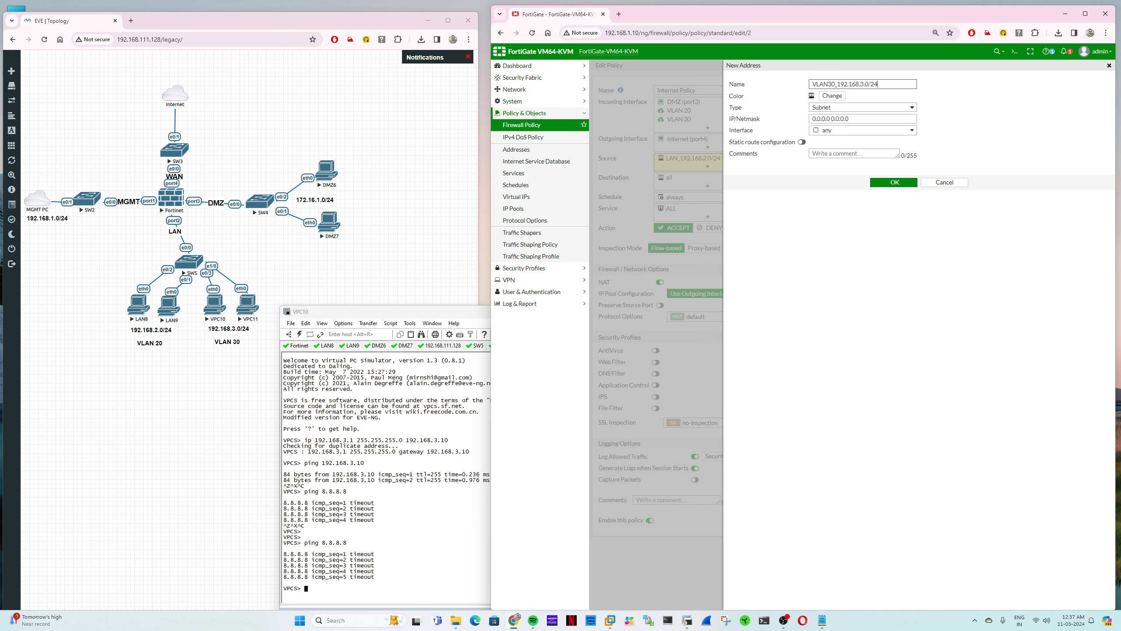
{"action": "left_click_drag", "start_coordinate": [836, 84], "coordinate": [903, 84]}
{"action": "key", "text": "ctrl+c"}
{"action": "left_click", "coordinate": [863, 120]}
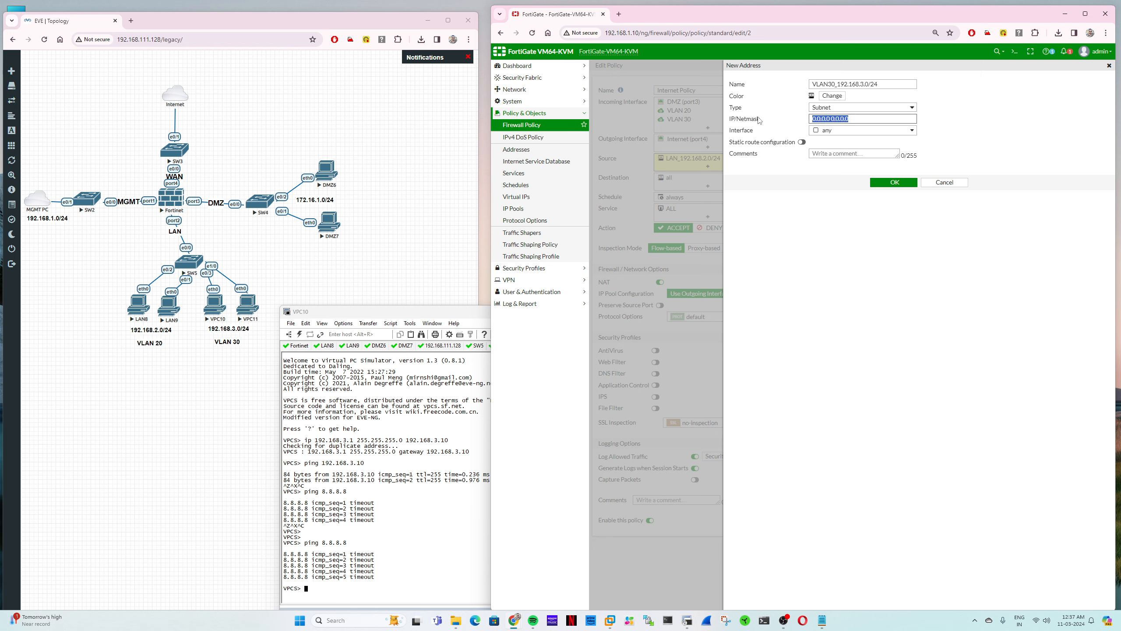
{"action": "key", "text": "ctrl+v"}
{"action": "left_click", "coordinate": [893, 182]}
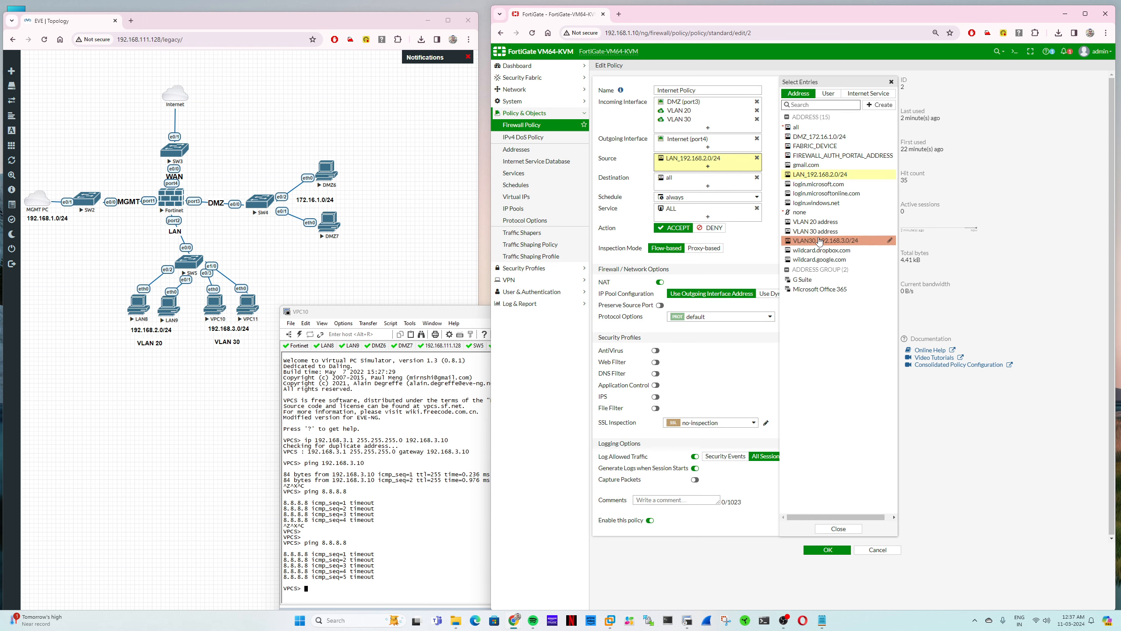
{"action": "left_click", "coordinate": [825, 557]}
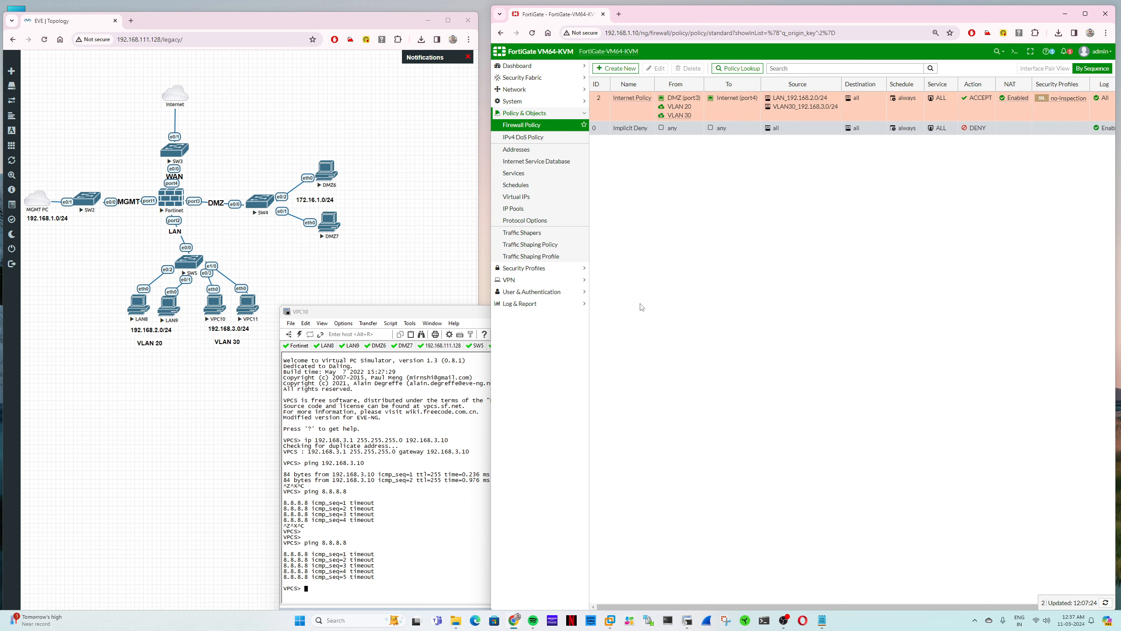
Ping 8.8.8.8 again from VPC10 to retest internet access from VLAN 30.
{"action": "left_click", "coordinate": [410, 501]}
{"action": "key", "text": "Up"}
{"action": "key", "text": "Return"}
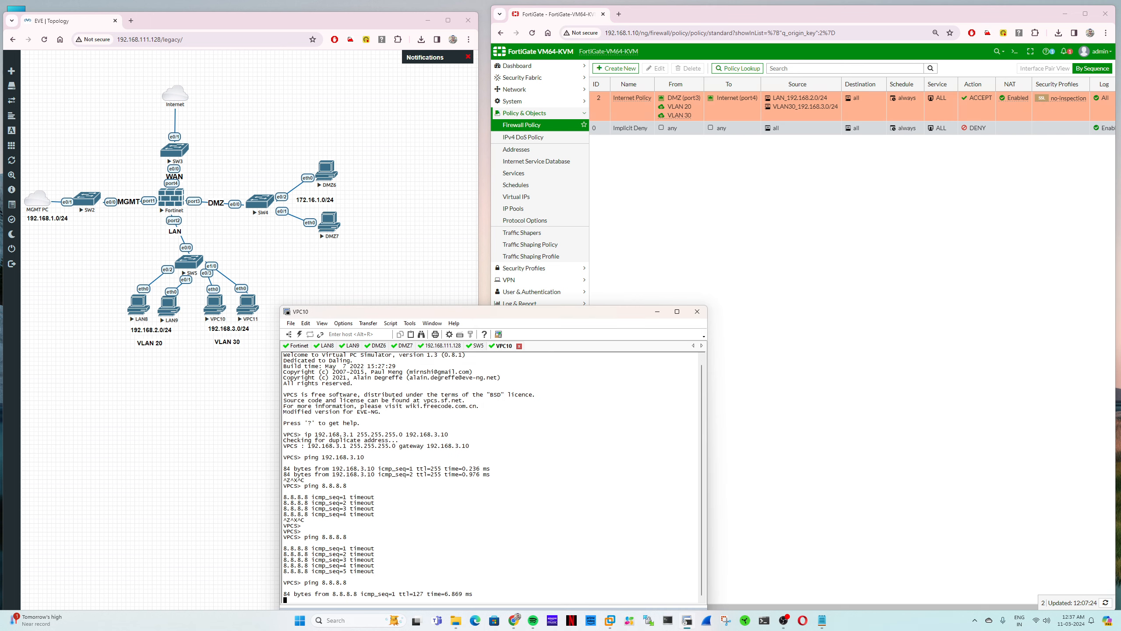
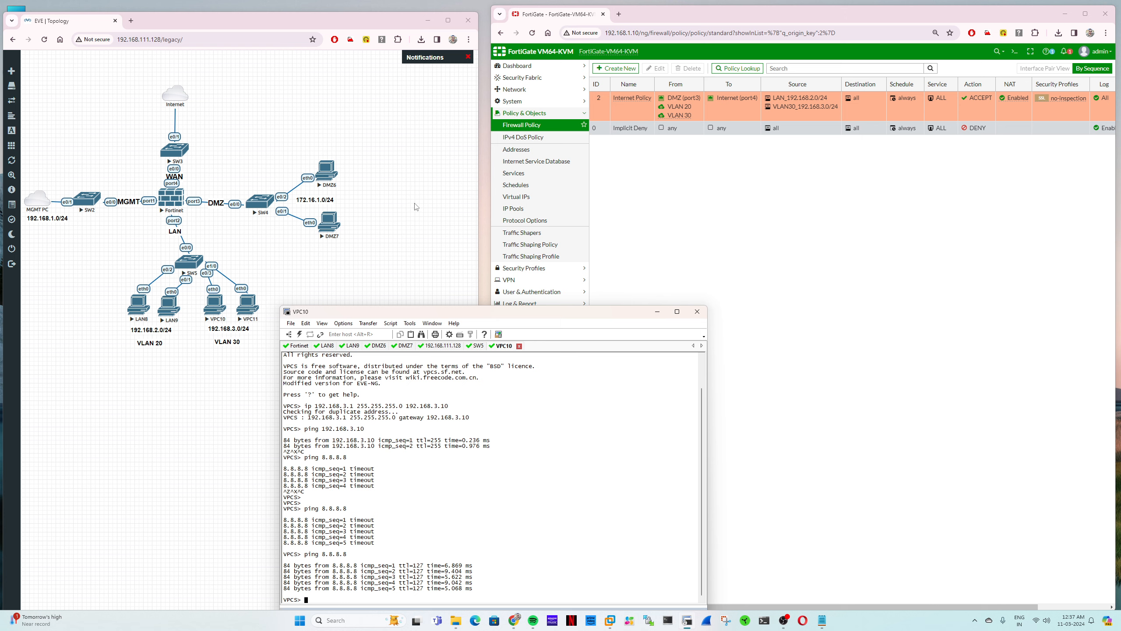
Copy the Internet Policy and paste the copy above it.
{"action": "left_click", "coordinate": [602, 97]}
{"action": "right_click", "coordinate": [601, 96]}
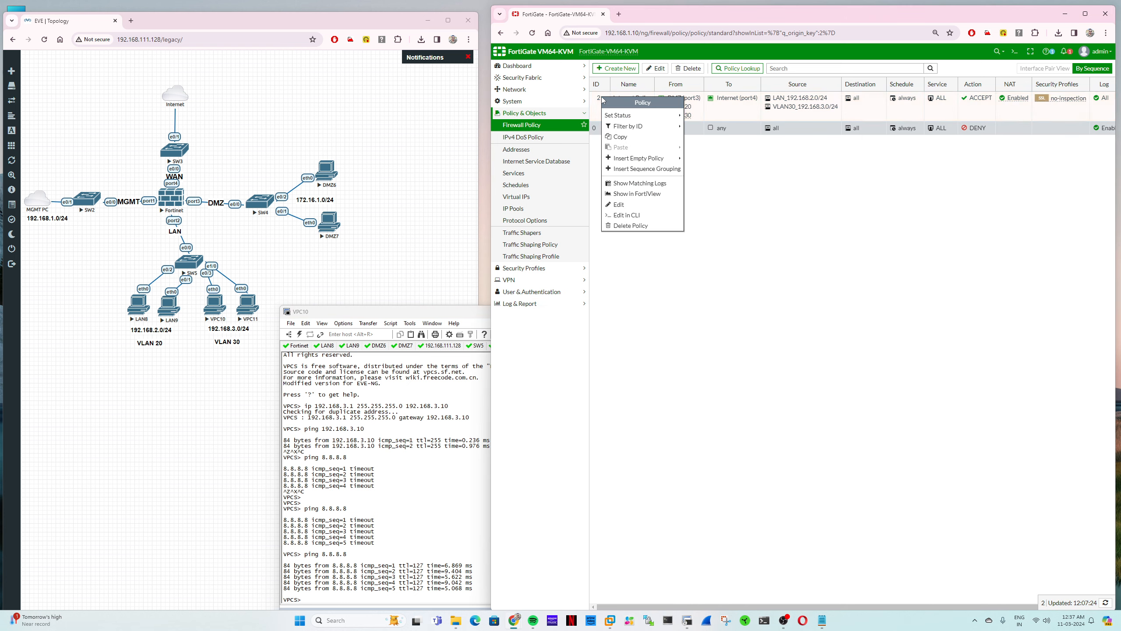
{"action": "left_click", "coordinate": [629, 140]}
{"action": "right_click", "coordinate": [603, 104]}
{"action": "mouse_move", "coordinate": [684, 155]}
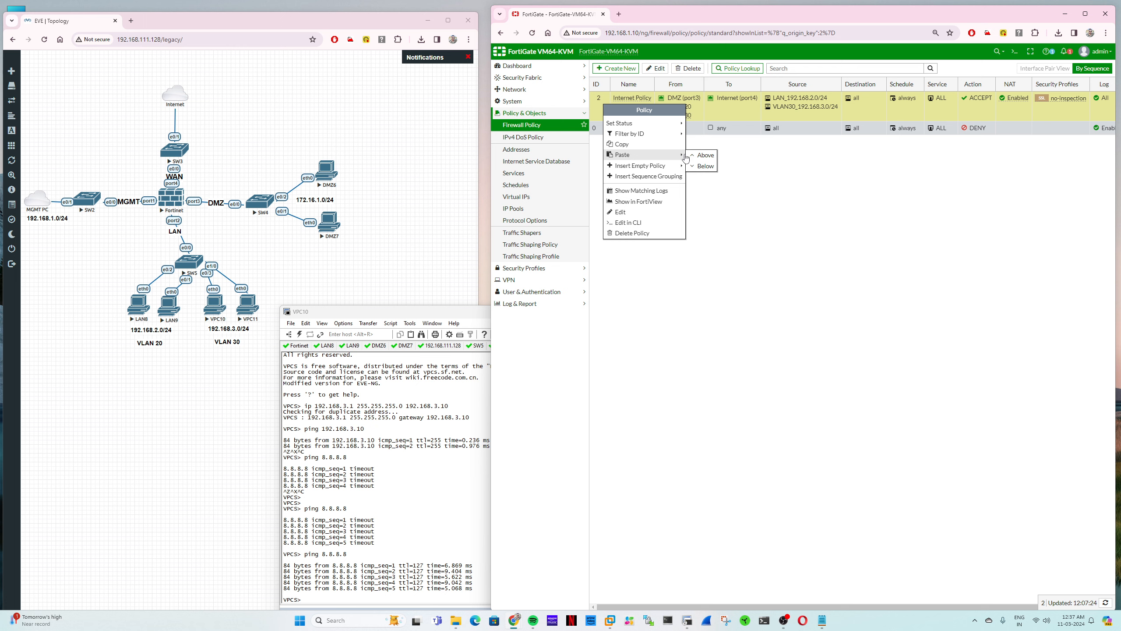
{"action": "left_click", "coordinate": [703, 155]}
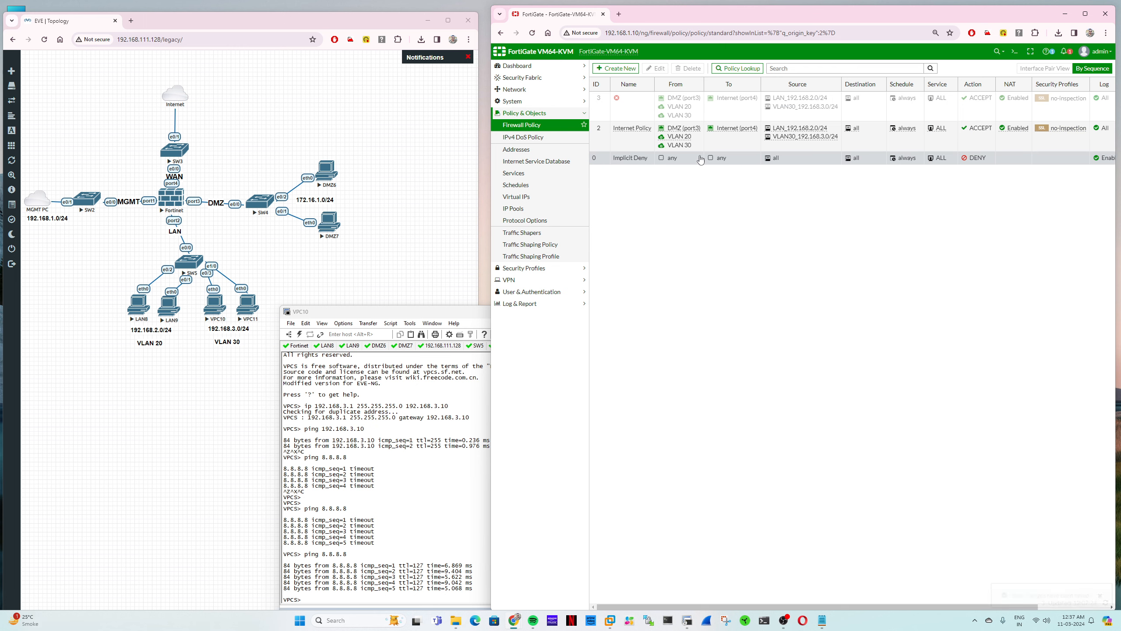
Name the copied policy "VLAN30 to DMZ" and leave only VLAN 30 as its incoming interface.
{"action": "double_click", "coordinate": [631, 106]}
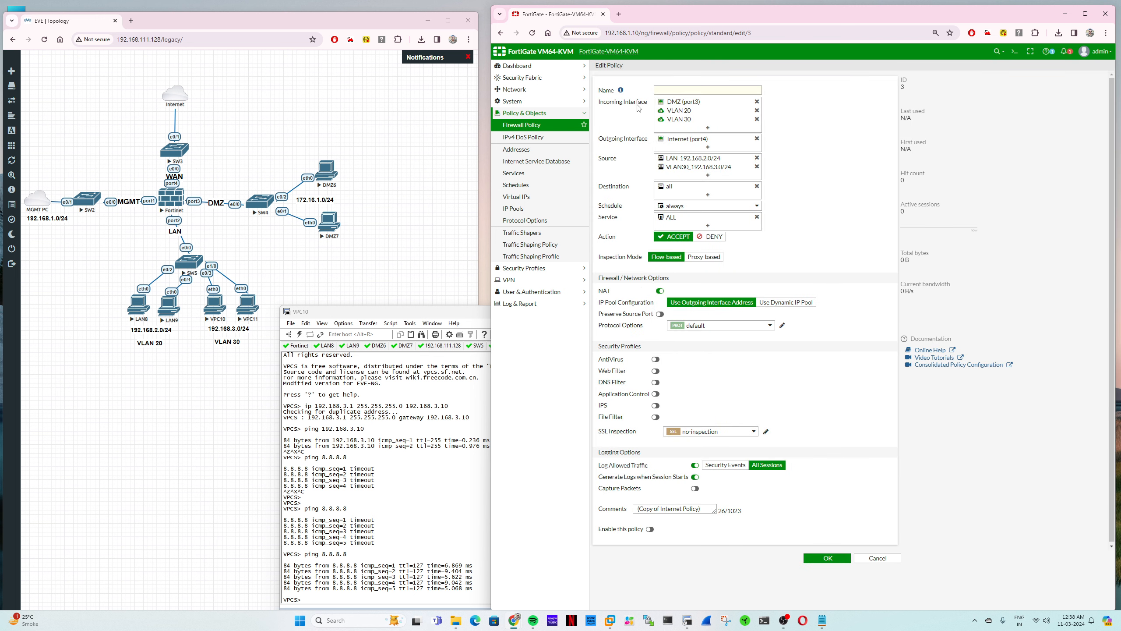
{"action": "left_click", "coordinate": [756, 102]}
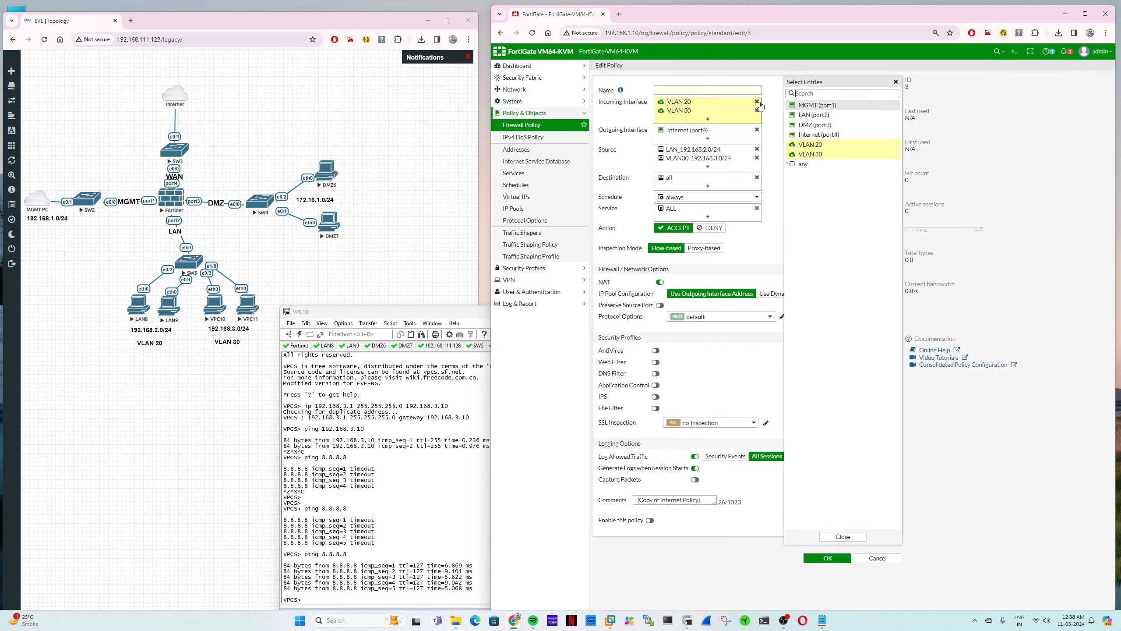
{"action": "left_click", "coordinate": [756, 101]}
{"action": "left_click", "coordinate": [739, 91]}
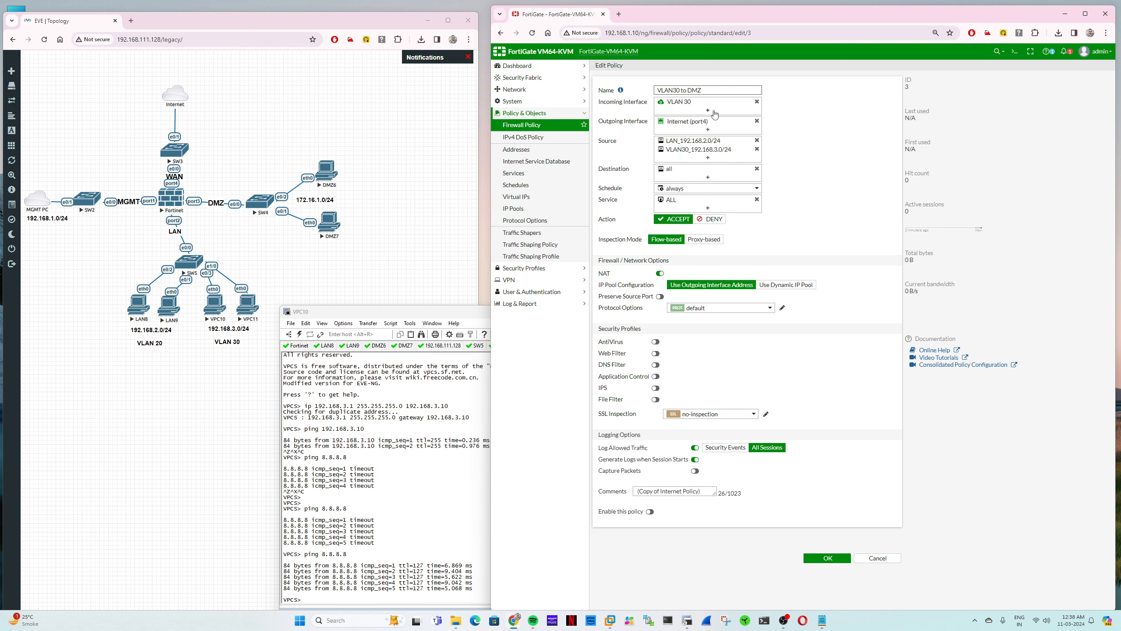
Set the policy's outgoing interface to DMZ (port3), keep only VLAN30_192.168.3.0/24 as source, and set the destination to DMZ_172.16.1.0/24.
{"action": "left_click", "coordinate": [755, 126]}
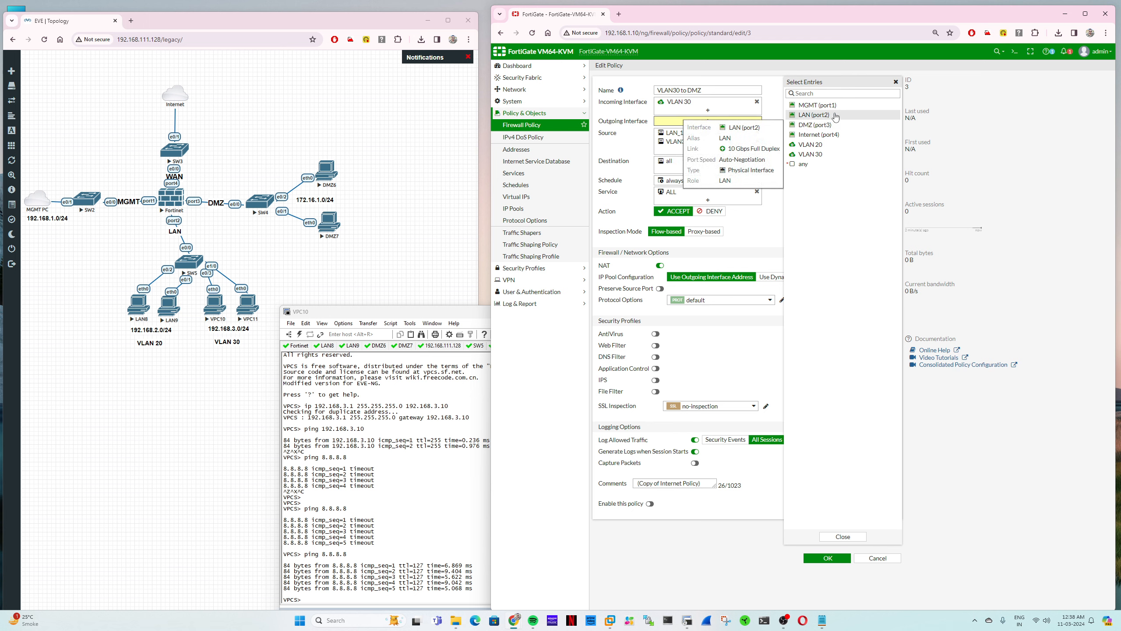
{"action": "left_click", "coordinate": [833, 126]}
{"action": "left_click", "coordinate": [756, 140]}
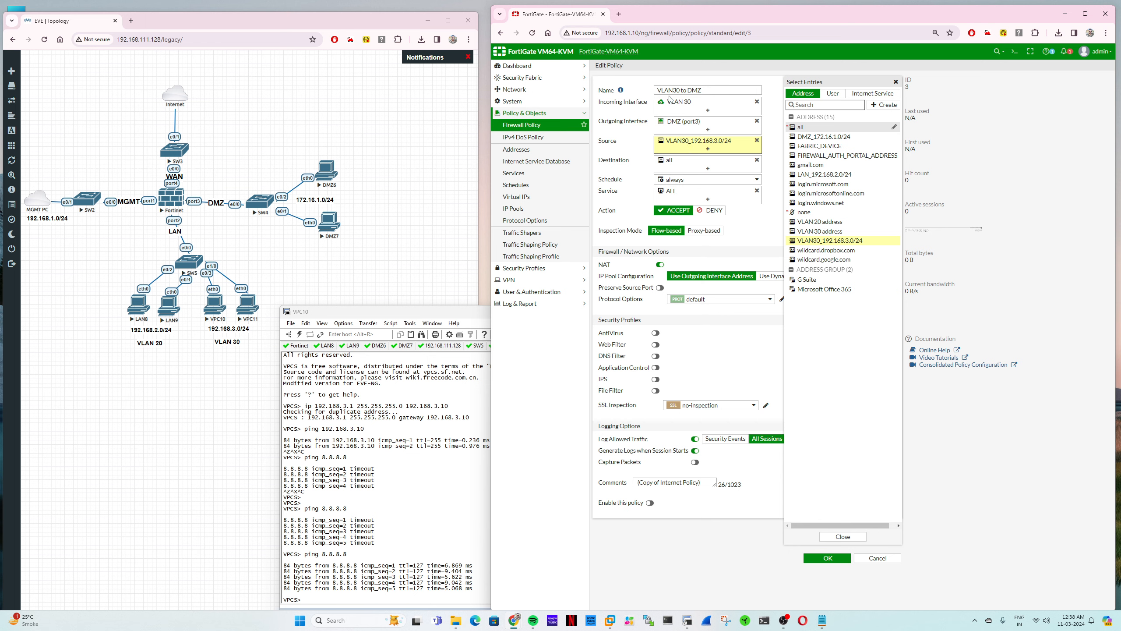
{"action": "mouse_move", "coordinate": [699, 146]}
{"action": "left_click", "coordinate": [756, 160]}
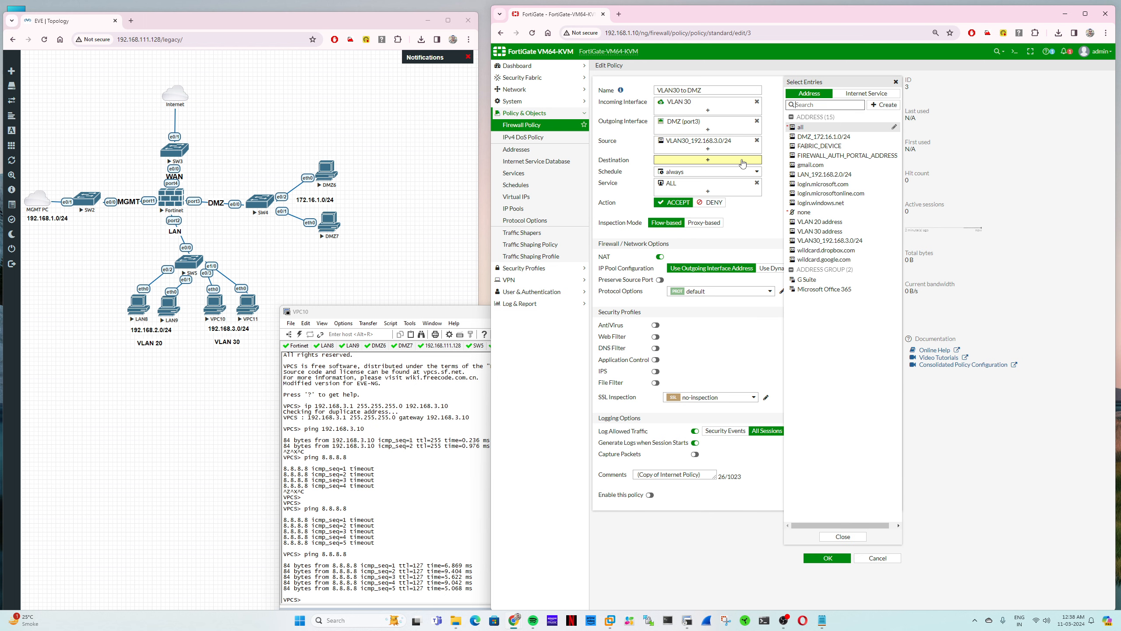
{"action": "left_click", "coordinate": [838, 137]}
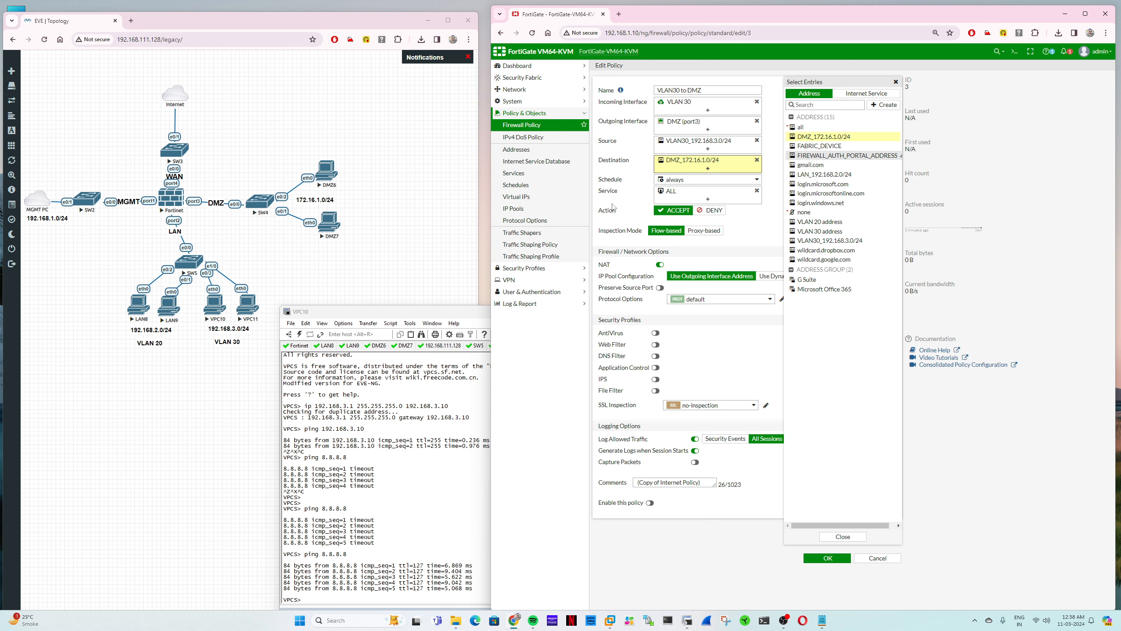
{"action": "left_click", "coordinate": [747, 230]}
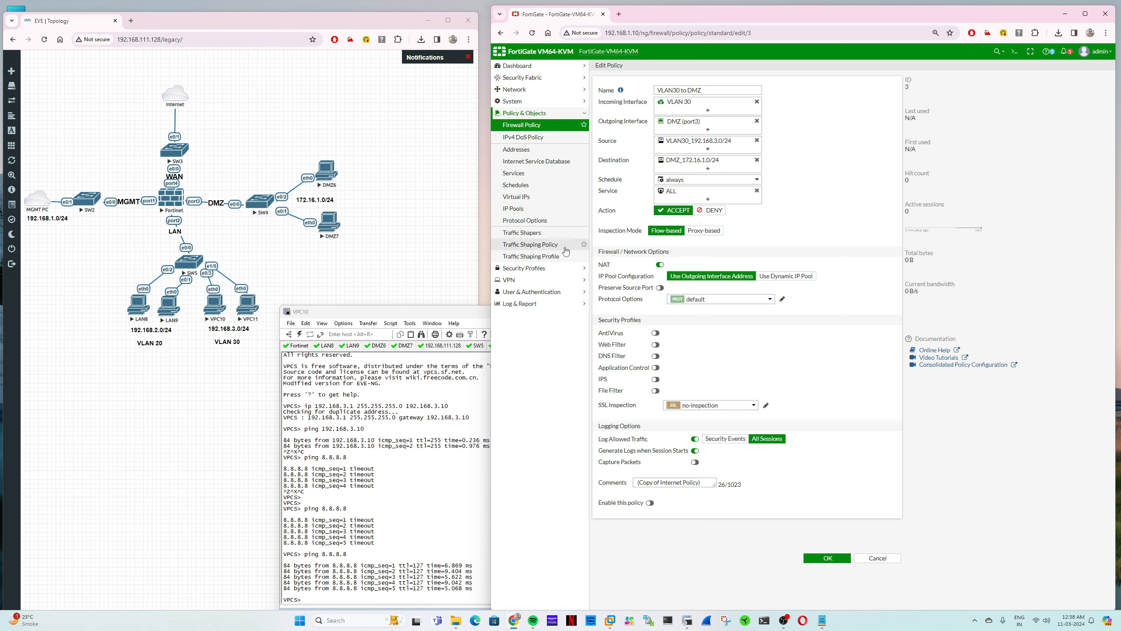
Disable NAT, enable the VLAN30 to DMZ policy, replace its comment with cm13243 and save it.
{"action": "left_click", "coordinate": [660, 265]}
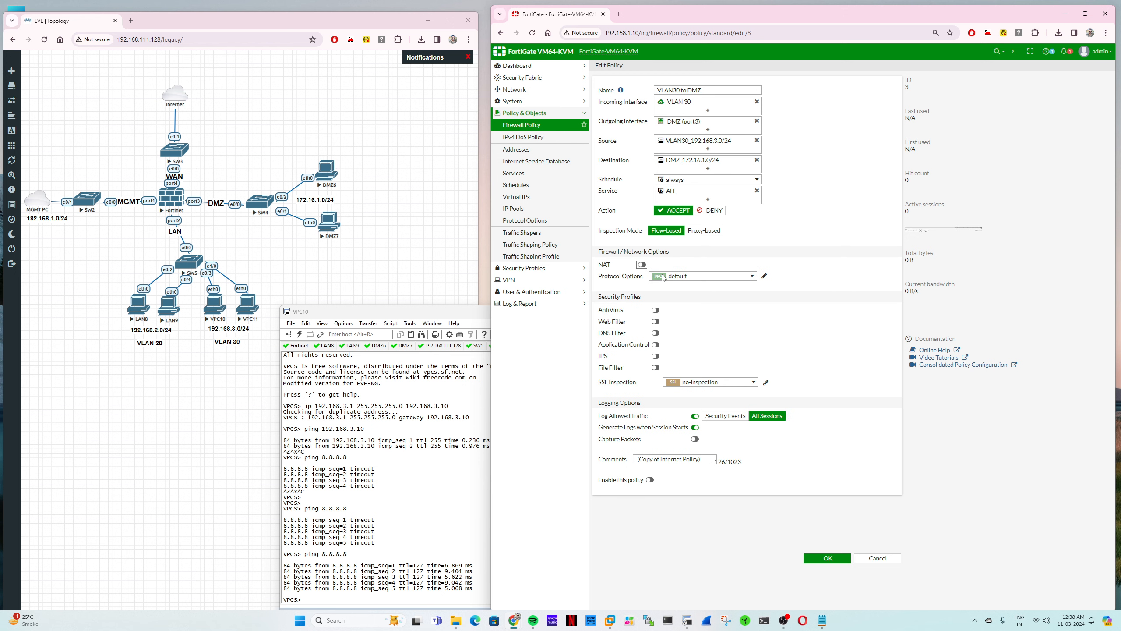
{"action": "left_click", "coordinate": [650, 480]}
{"action": "left_click_drag", "start_coordinate": [713, 459], "coordinate": [596, 458]}
{"action": "type", "text": "cm13243"}
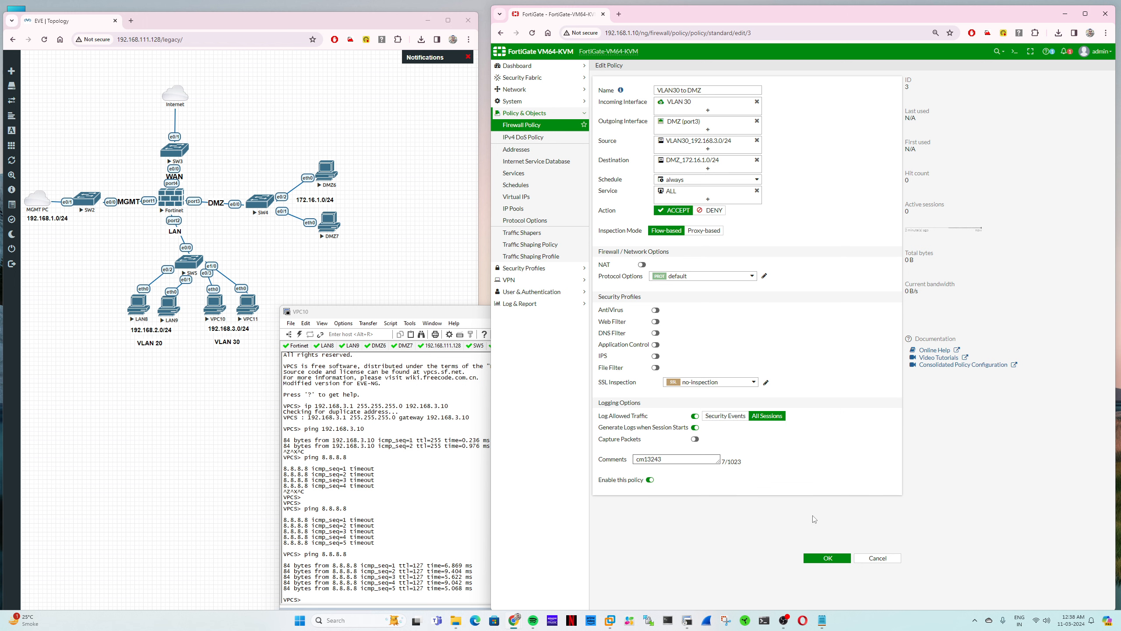
{"action": "left_click", "coordinate": [815, 558]}
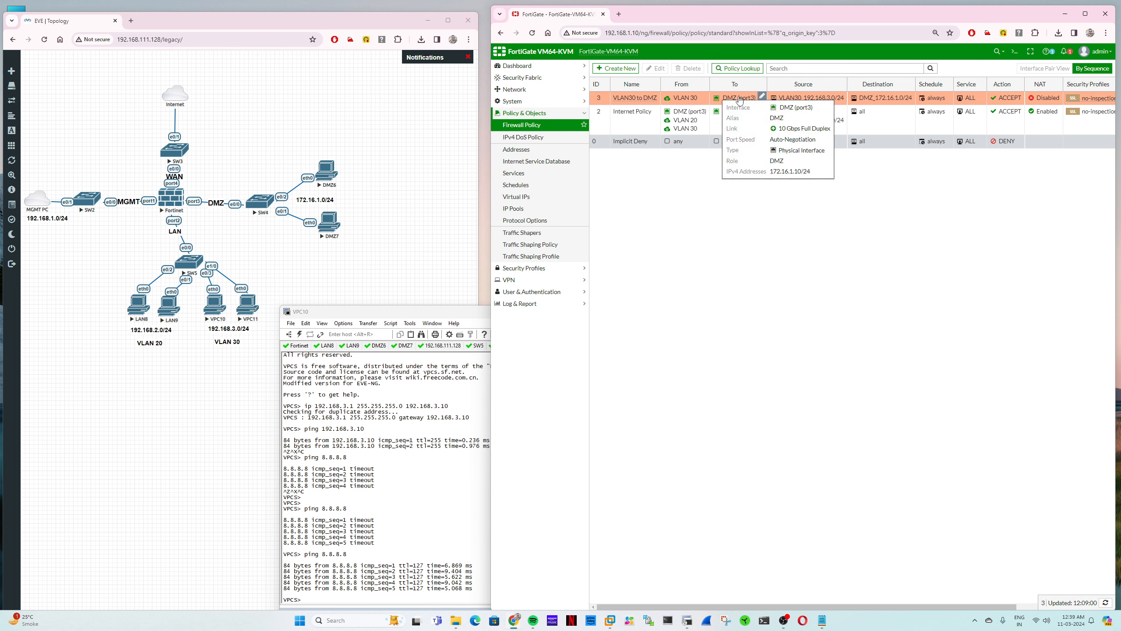
Switch to the VPC10 terminal session, ping the DMZ host 172.16.1.1 from it and stop the ping after a few replies.
{"action": "left_click", "coordinate": [438, 457]}
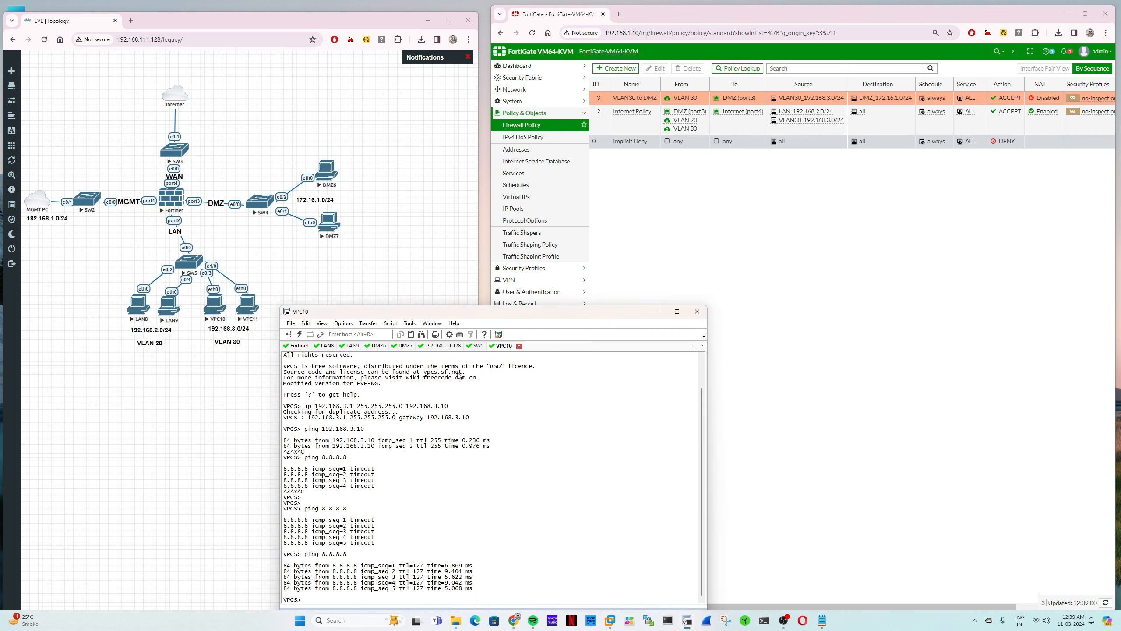
{"action": "type", "text": "p"}
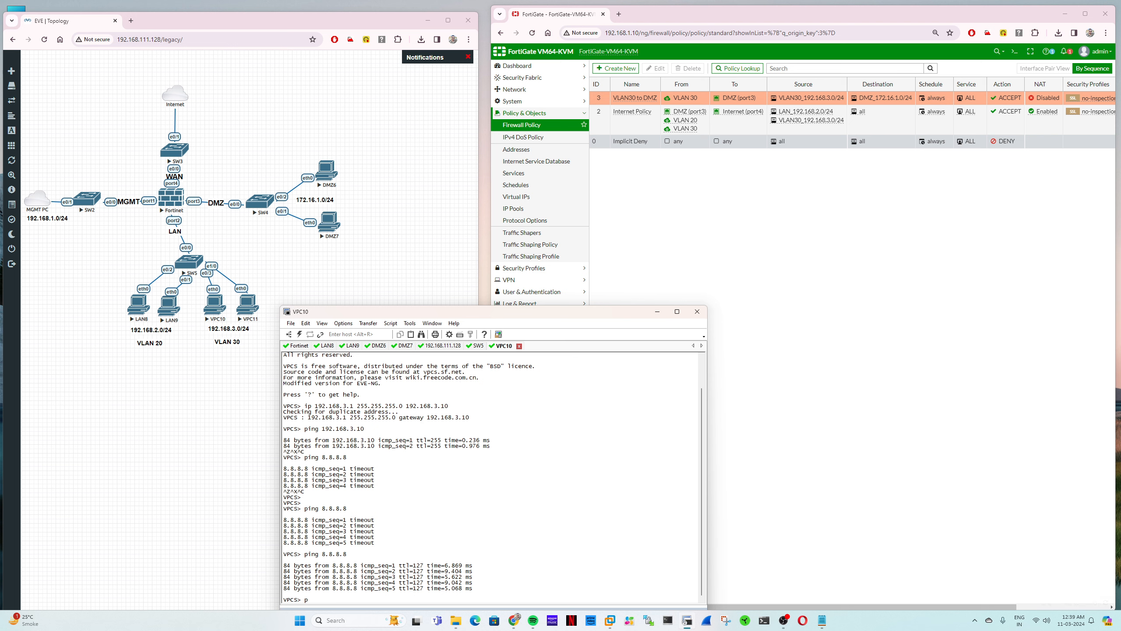
{"action": "type", "text": "ong 172.16.1.1"}
{"action": "key", "text": "Return"}
{"action": "key", "text": "ctrl+z"}
{"action": "key", "text": "ctrl+x"}
{"action": "key", "text": "ctrl+c"}
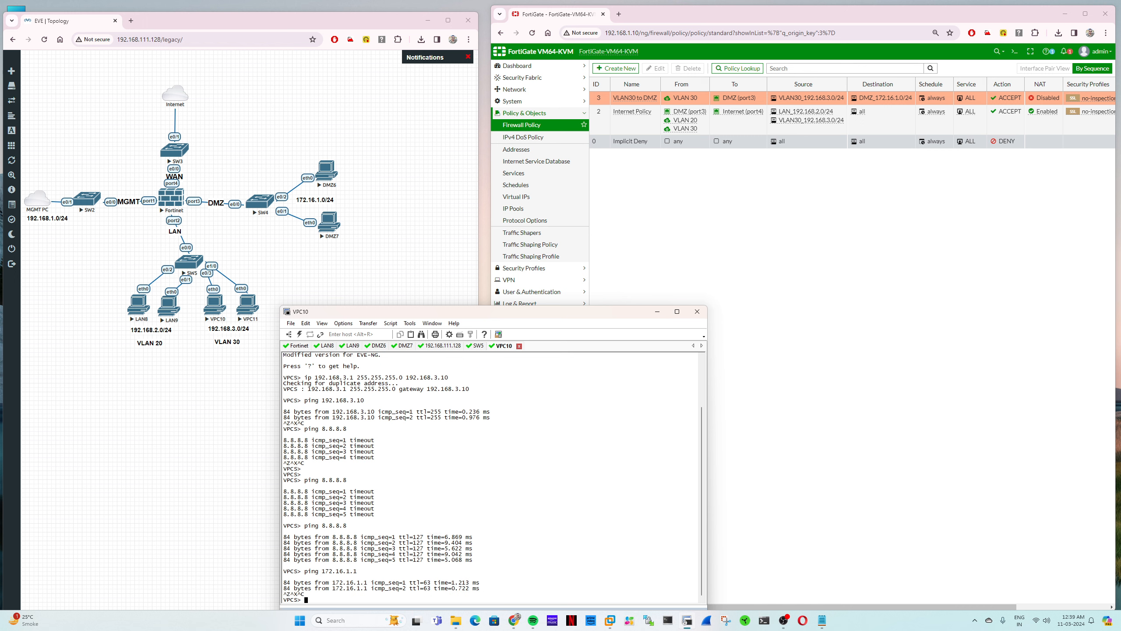
Ping 172.16.1.1 from the LAN8 session, then move the terminal window clear of the firewall policy list and make it slightly smaller.
{"action": "left_click", "coordinate": [332, 346]}
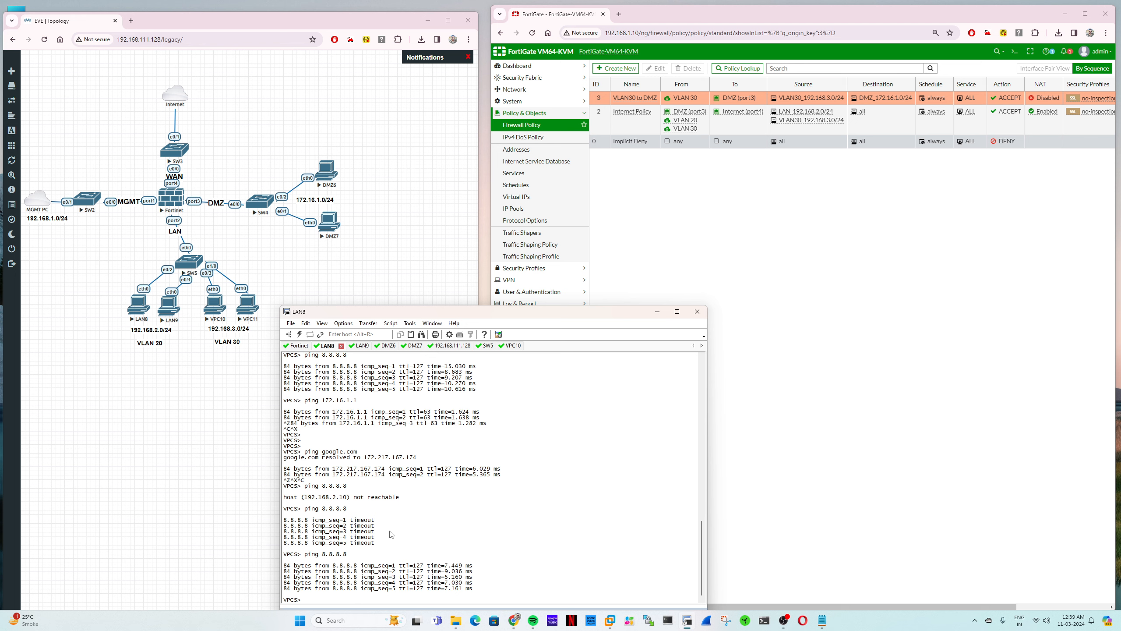
{"action": "type", "text": "ping 172.16.1.1"}
{"action": "key", "text": "Return"}
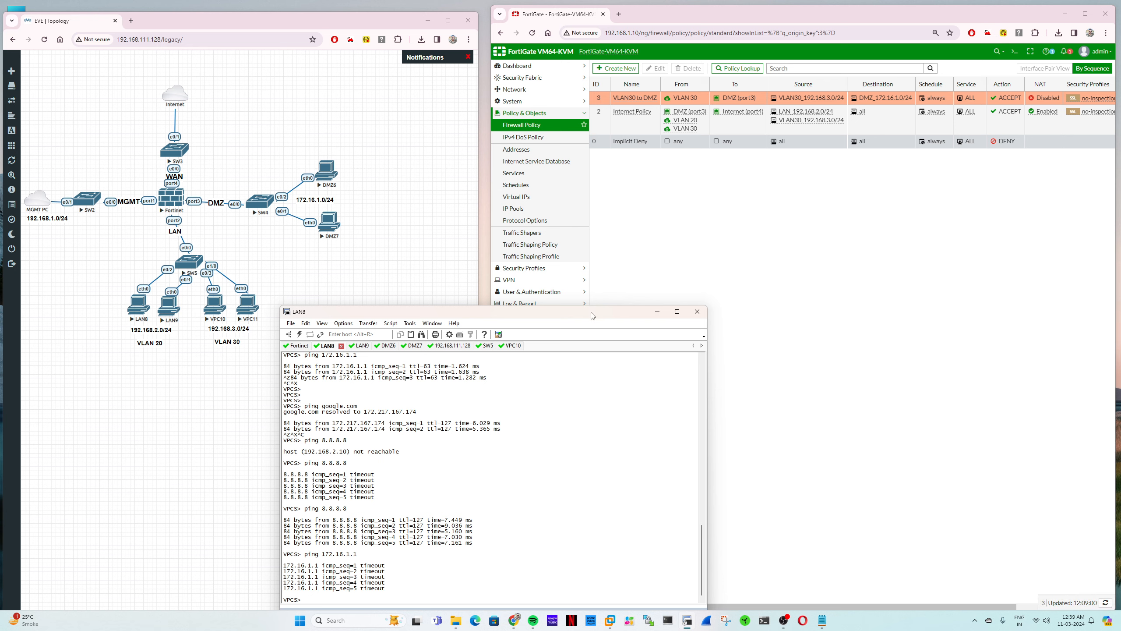
{"action": "left_click_drag", "start_coordinate": [595, 316], "coordinate": [372, 210]}
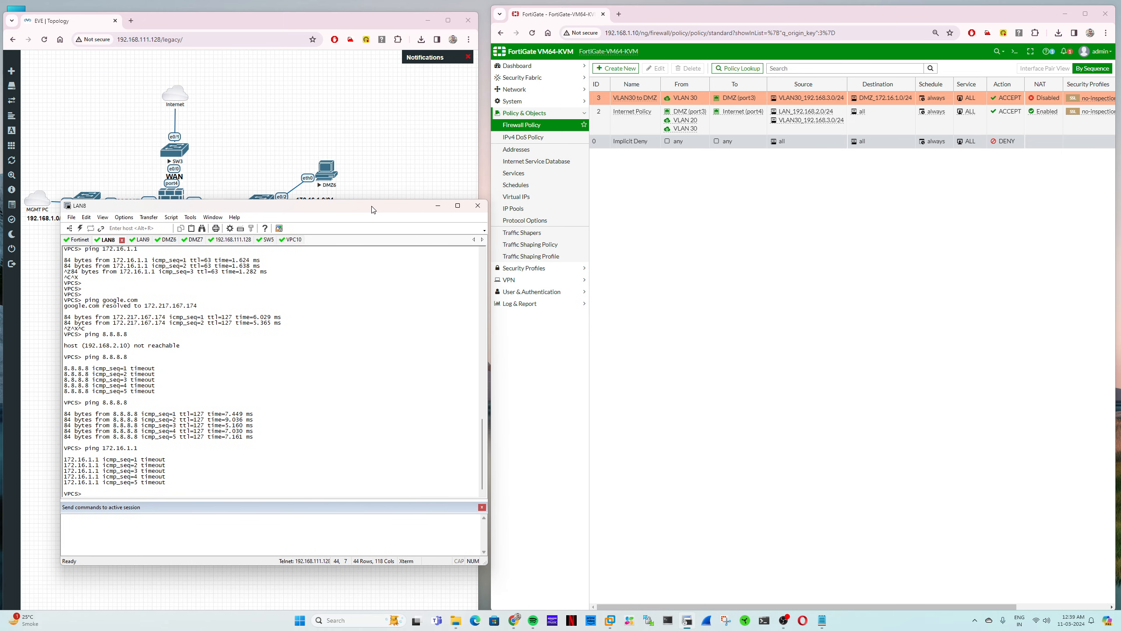
{"action": "left_click_drag", "start_coordinate": [483, 567], "coordinate": [455, 559]}
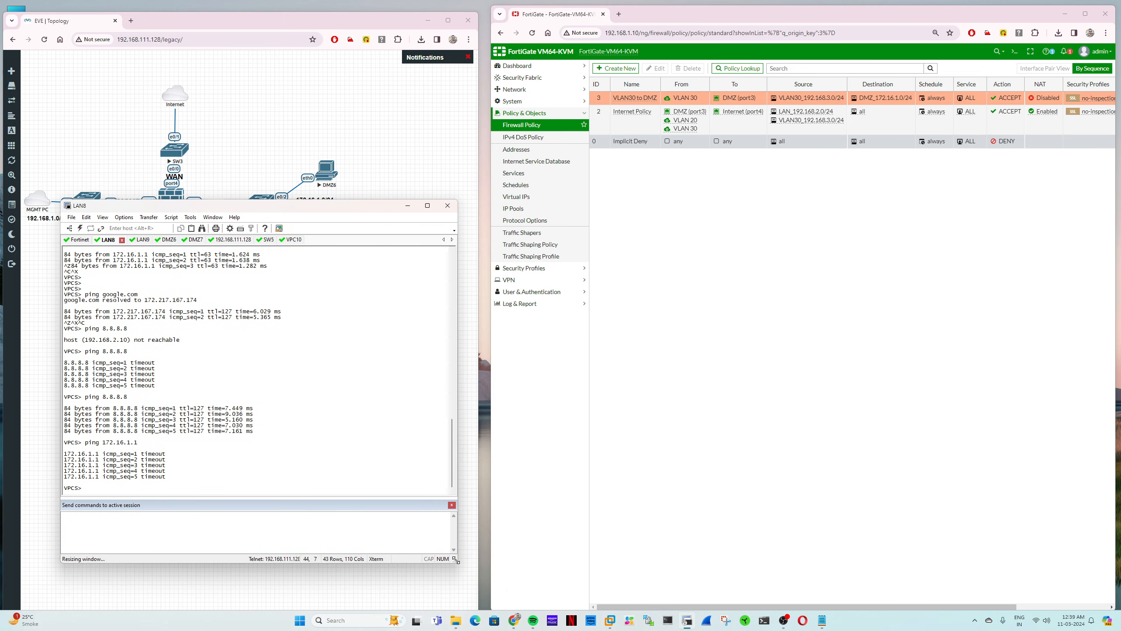